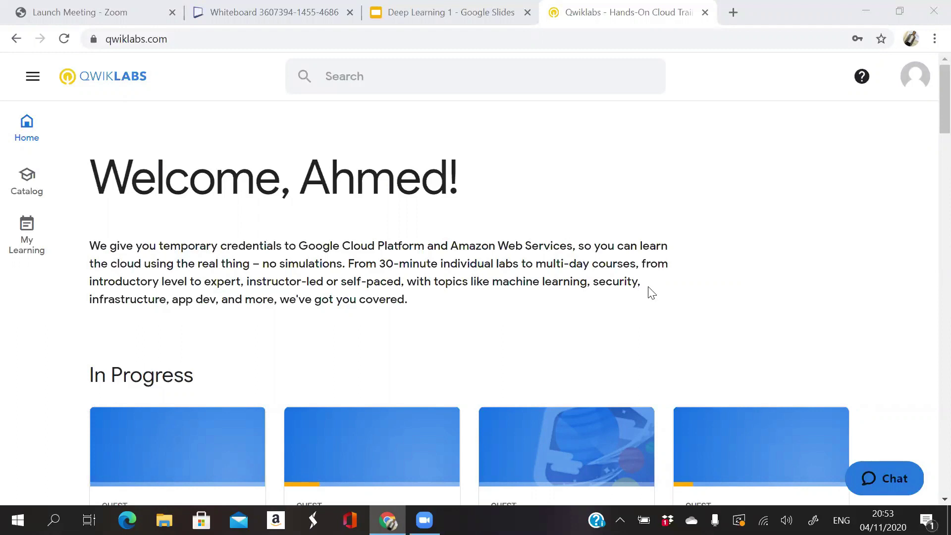
pyautogui.click(704, 223)
pyautogui.hotkey('ctrl', 'shift', 'Tab')
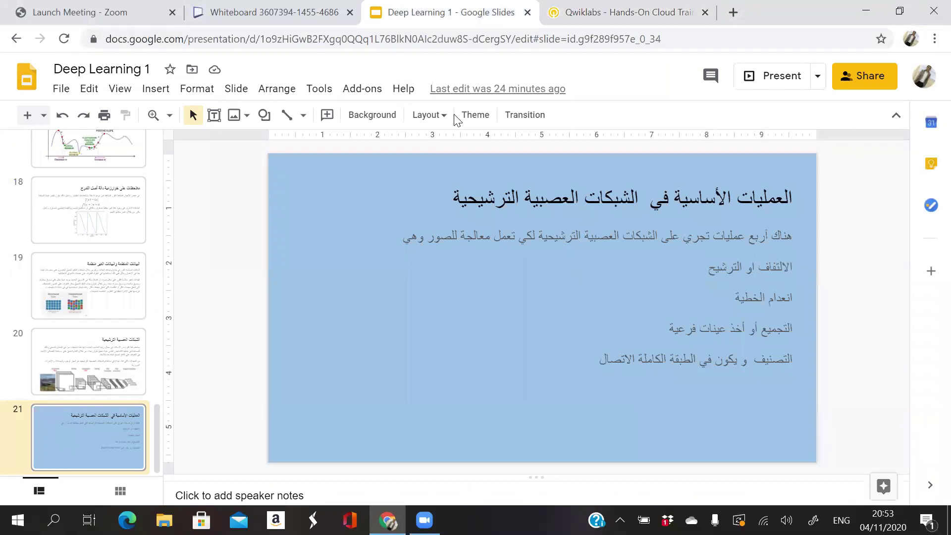
pyautogui.click(684, 12)
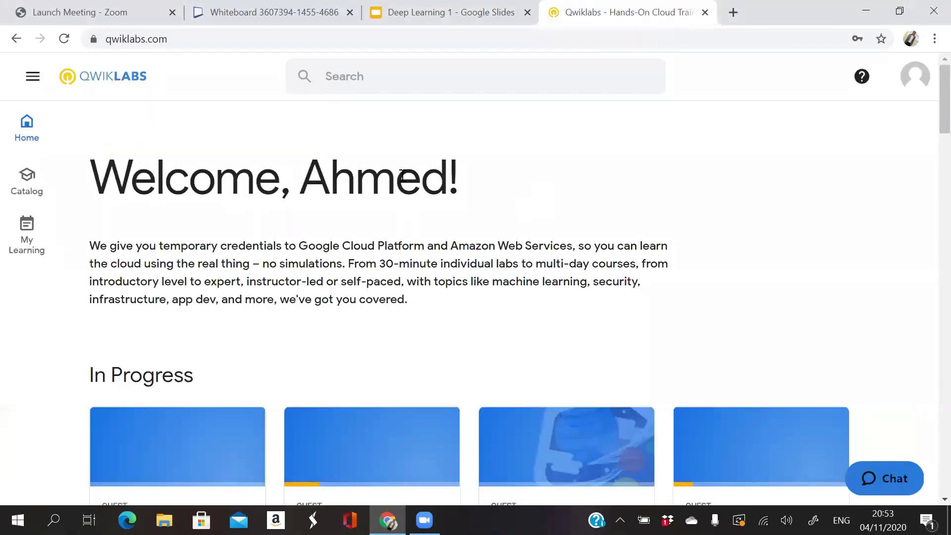
# - Search Qwiklabs for "Creating an Object Detection Application Using TensorFlow" and open that hands-on lab
pyautogui.click(376, 74)
pyautogui.write('ob')
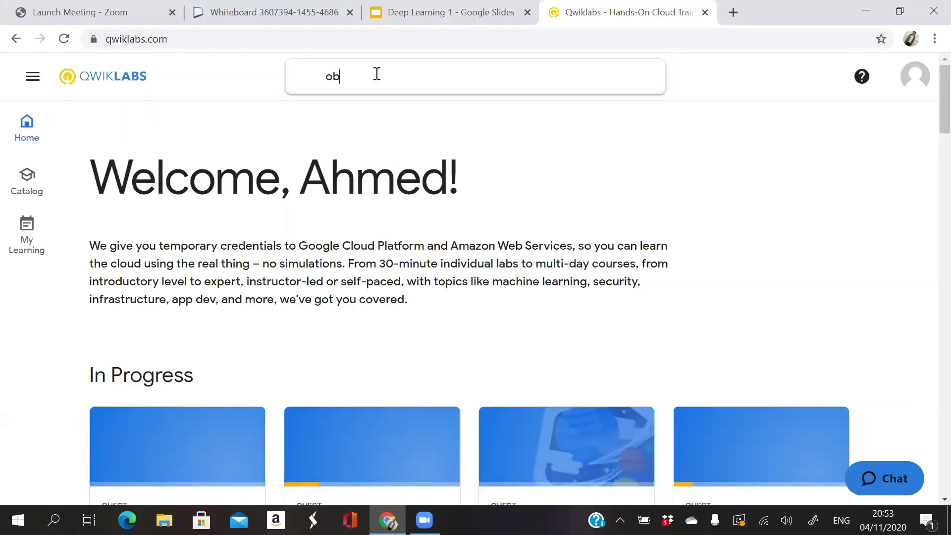
pyautogui.write('eject')
pyautogui.press('BackSpace')
pyautogui.press('BackSpace')
pyautogui.press('BackSpace')
pyautogui.press('BackSpace')
pyautogui.press('BackSpace')
pyautogui.press('BackSpace')
pyautogui.write('ject de')
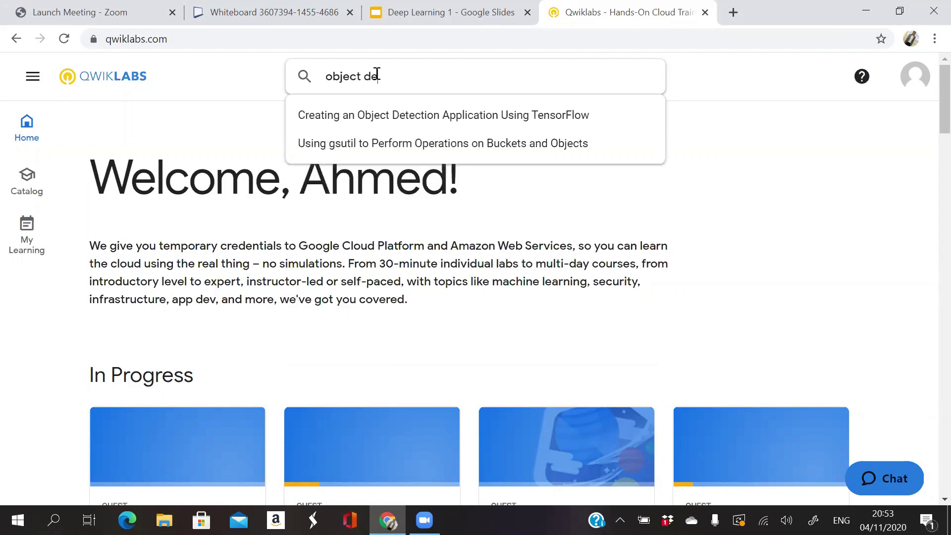
pyautogui.press('Down')
pyautogui.press('Return')
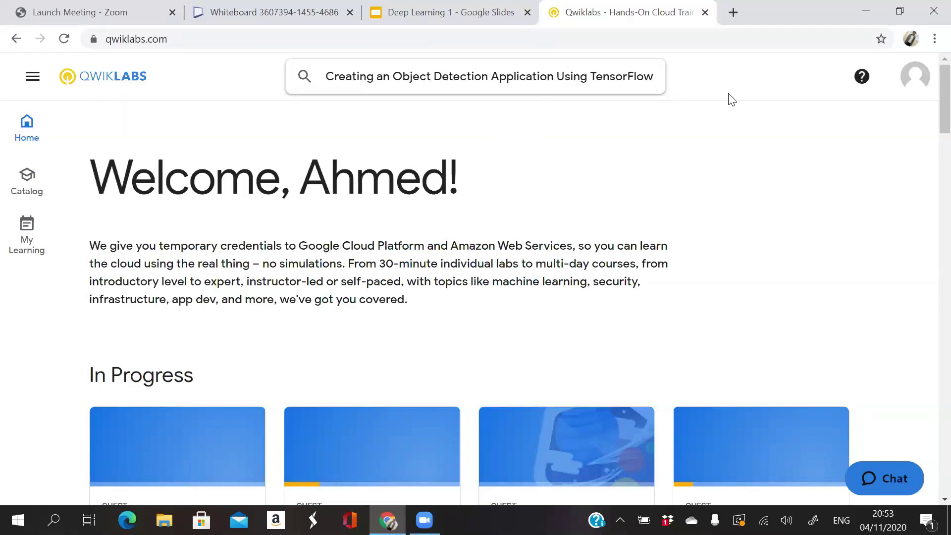
pyautogui.press('Return')
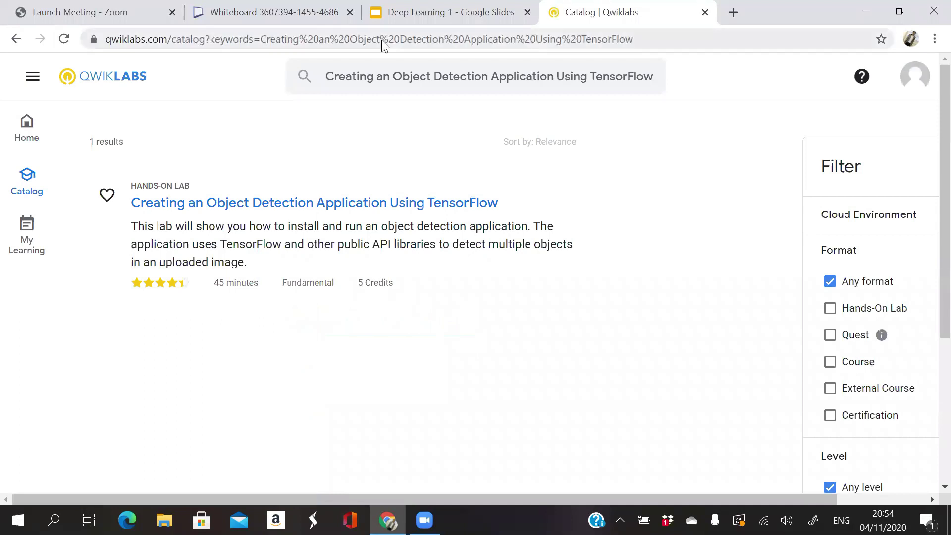
pyautogui.click(246, 198)
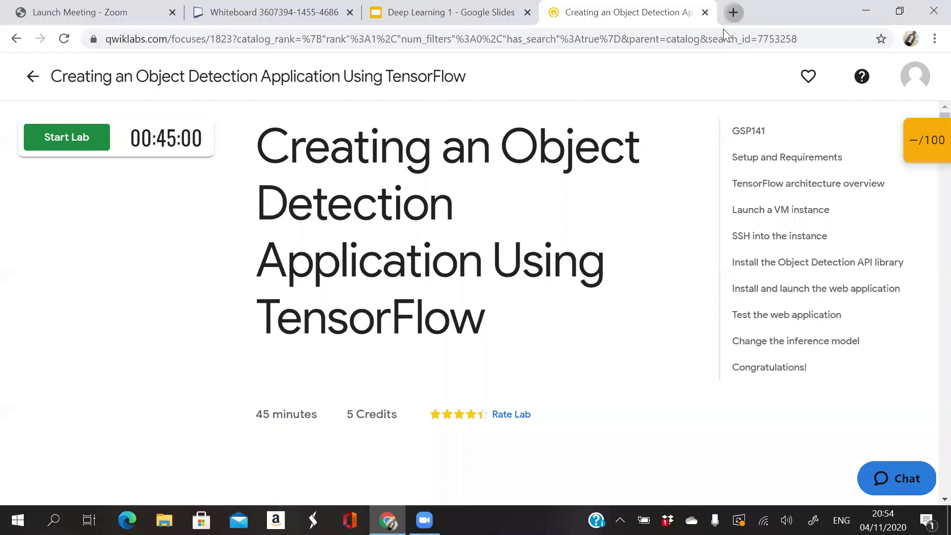
# - Search Google for "bannan and apple" in a new browser tab and show the image results
pyautogui.click(734, 13)
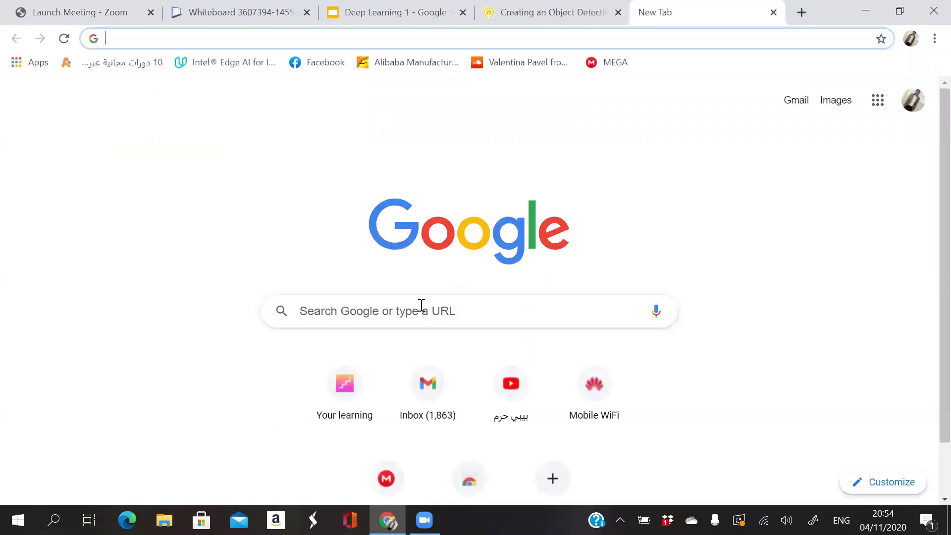
pyautogui.click(421, 305)
pyautogui.write('bannan and apple')
pyautogui.press('Return')
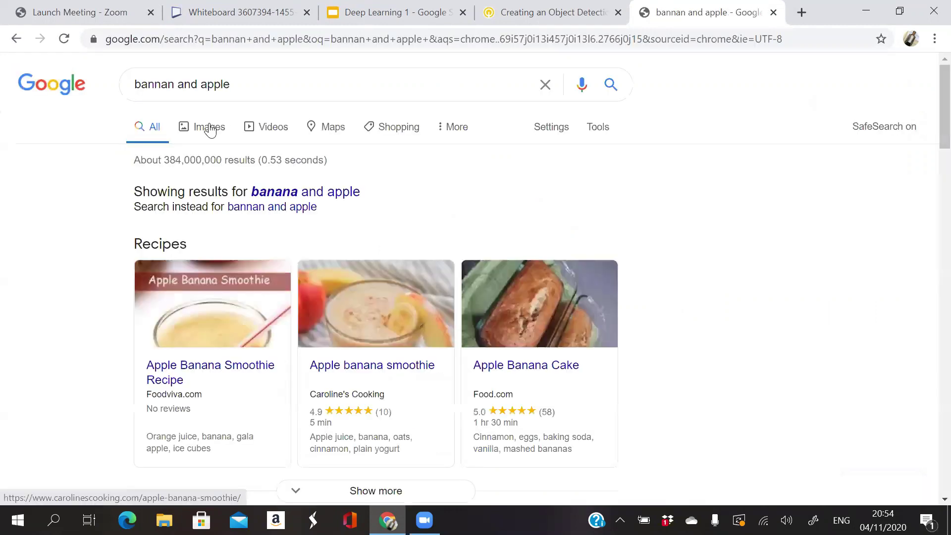
pyautogui.click(210, 130)
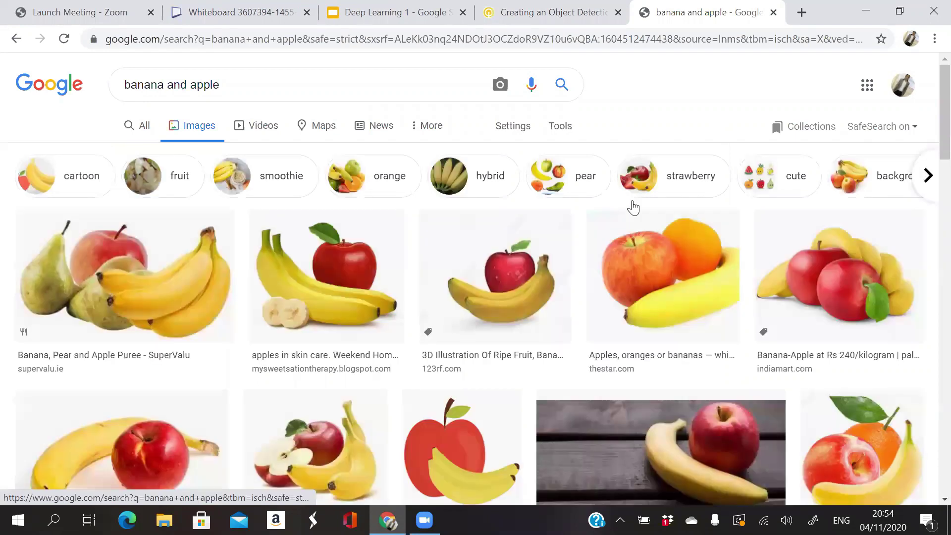
# - Save the photo of a banana and apple on dark wood to the Desktop as the JPEG can-diabetics-eat-bananas-and-apples
pyautogui.click(747, 327)
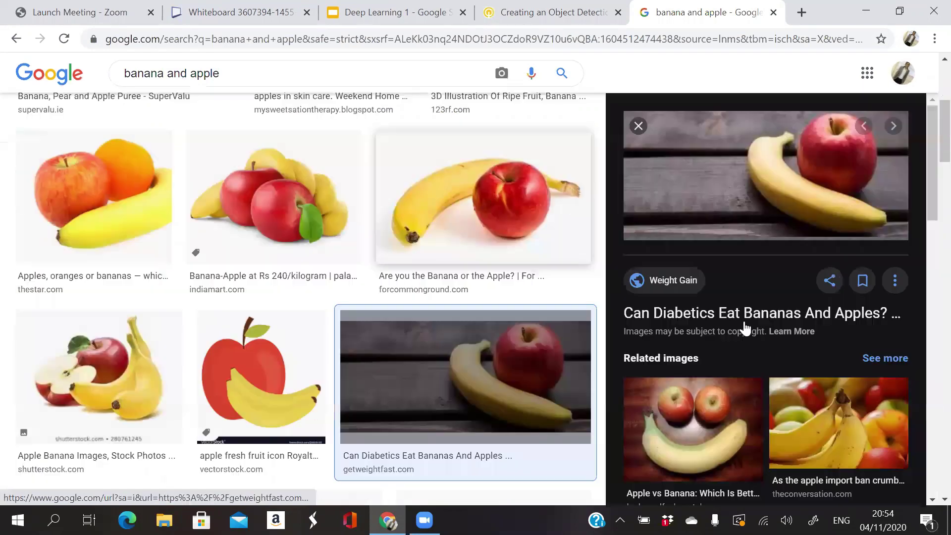
pyautogui.rightClick(673, 181)
pyautogui.click(703, 221)
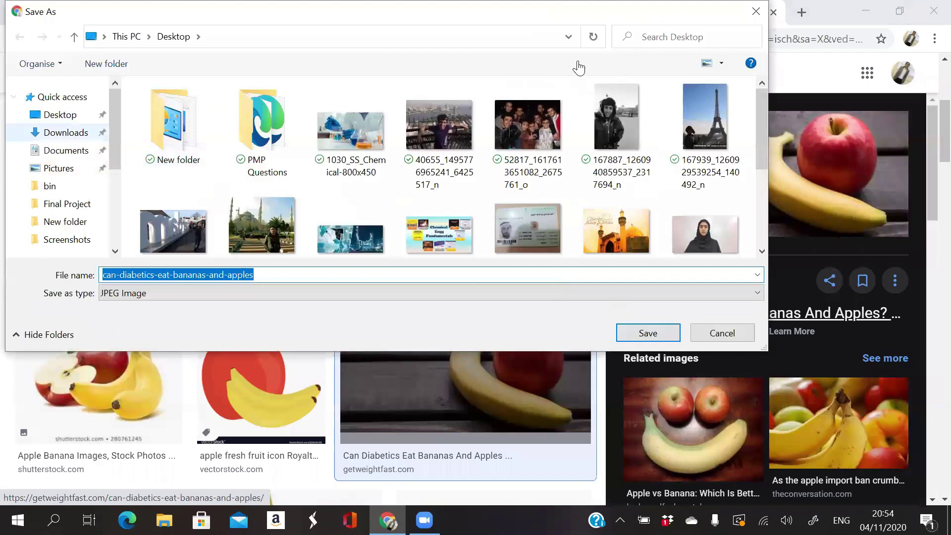
pyautogui.press('Return')
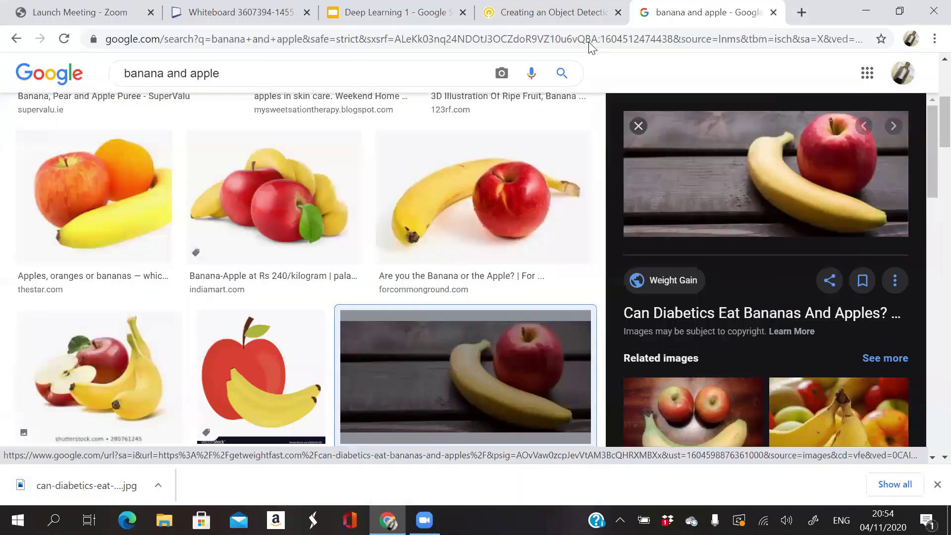
# - Return to the lab page, pass the robot check to review the lab's payment options, and close the dialog without launching
pyautogui.hotkey('ctrl', 'shift', 'Tab')
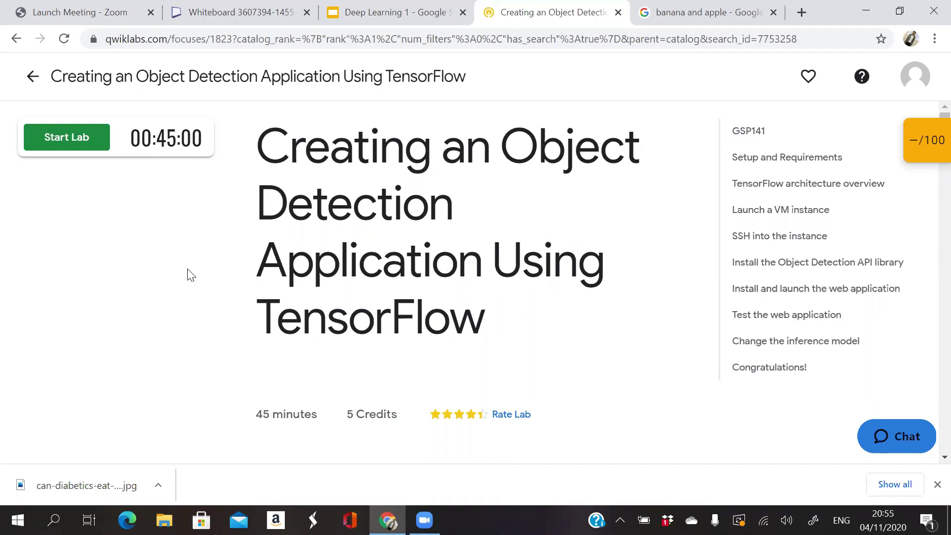
pyautogui.click(424, 520)
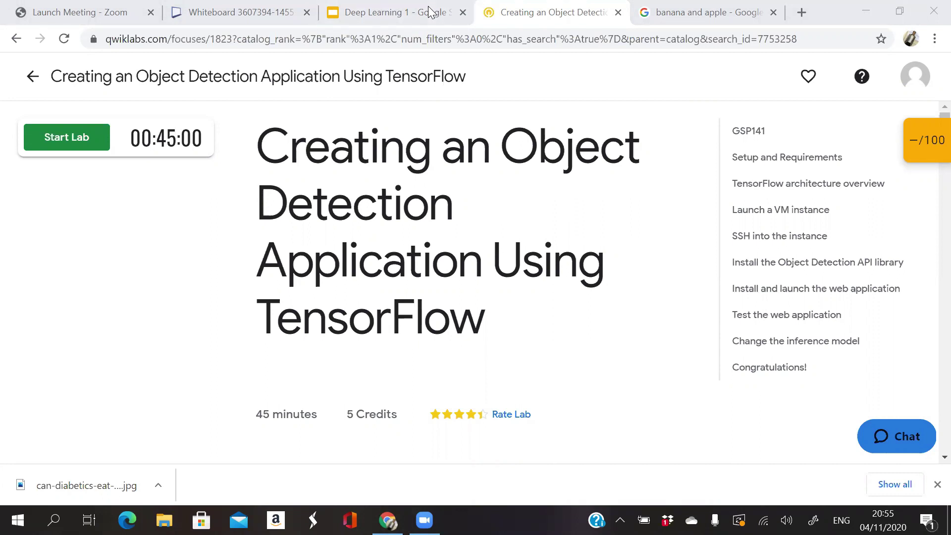
pyautogui.click(95, 148)
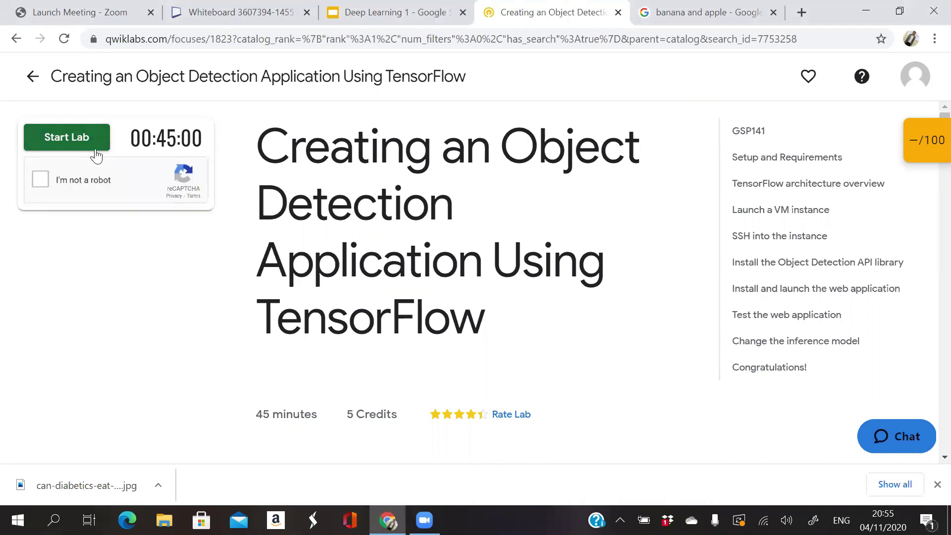
pyautogui.click(41, 179)
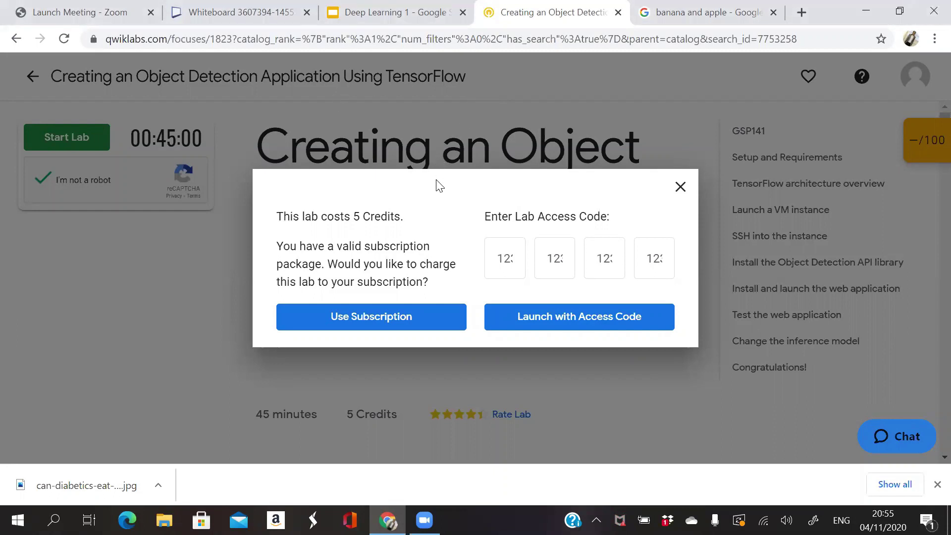
pyautogui.tripleClick(399, 283)
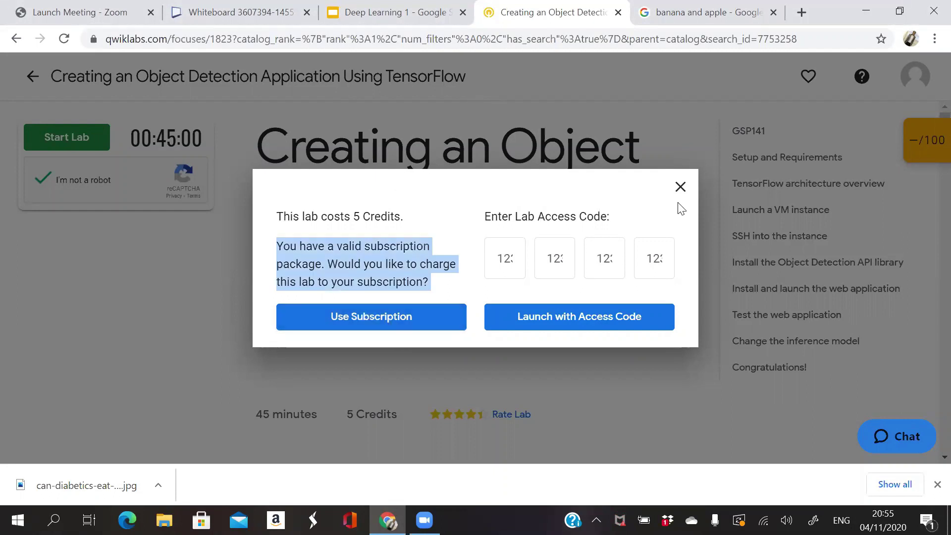
pyautogui.click(383, 183)
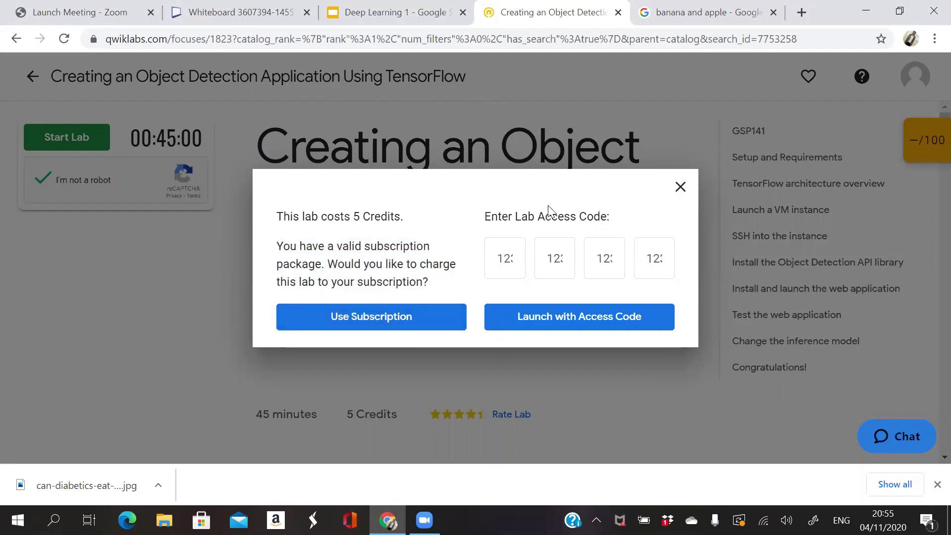
pyautogui.click(681, 188)
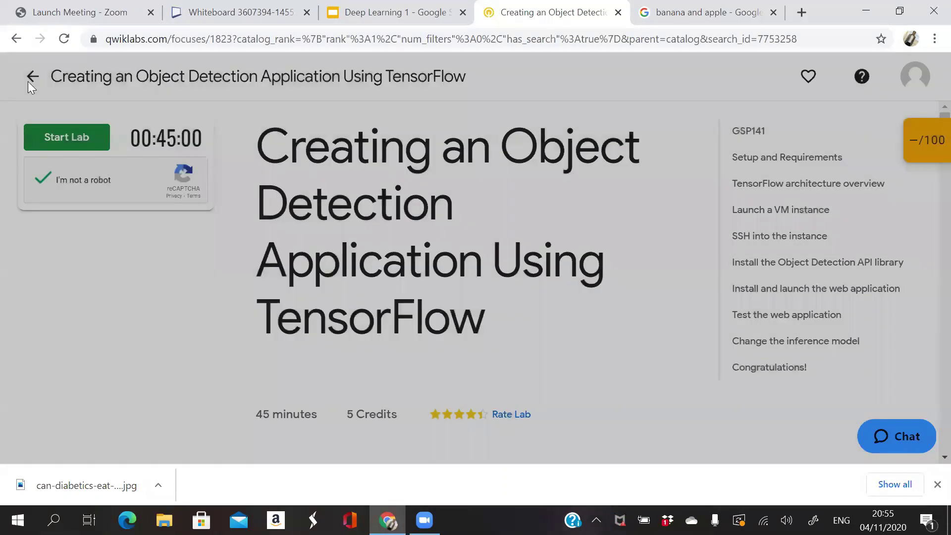
# - Go back to the Qwiklabs home page and open the account's monthly subscription details
pyautogui.click(28, 83)
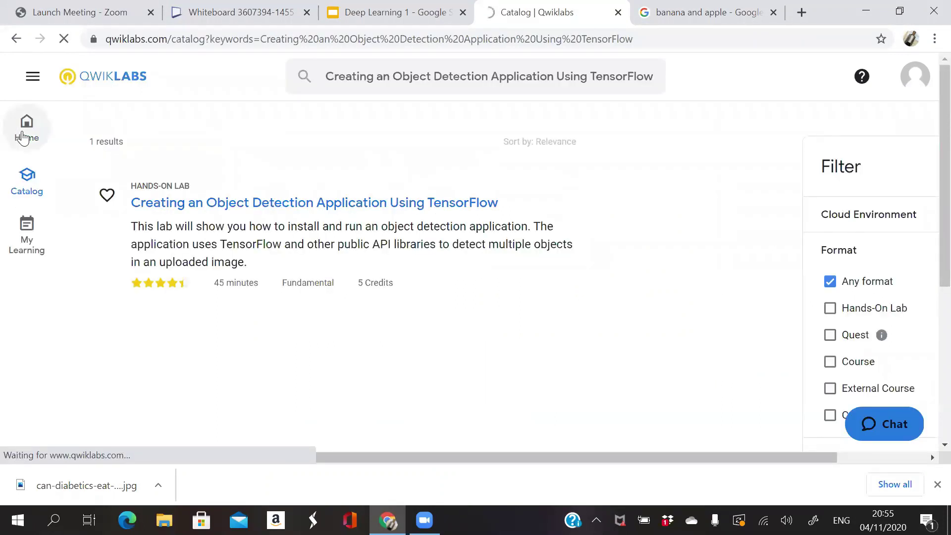
pyautogui.click(23, 138)
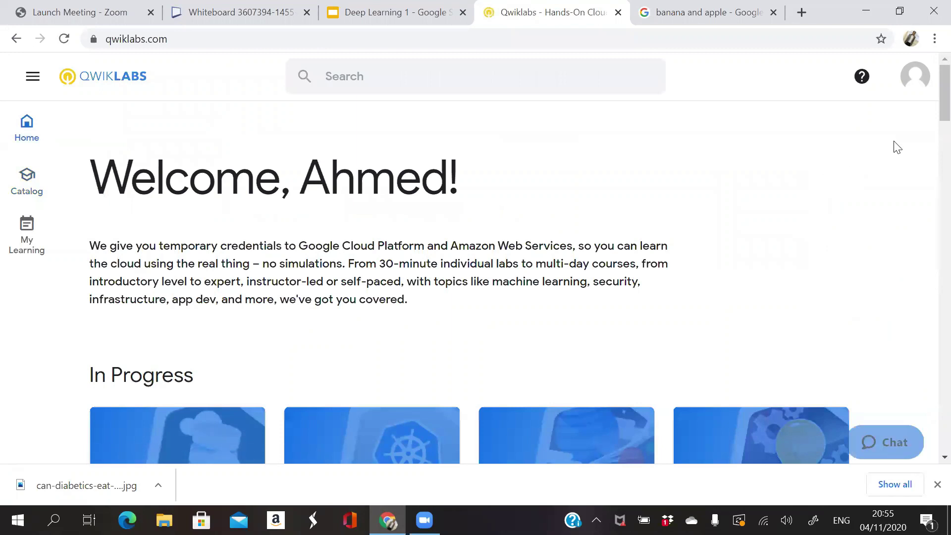
pyautogui.click(914, 77)
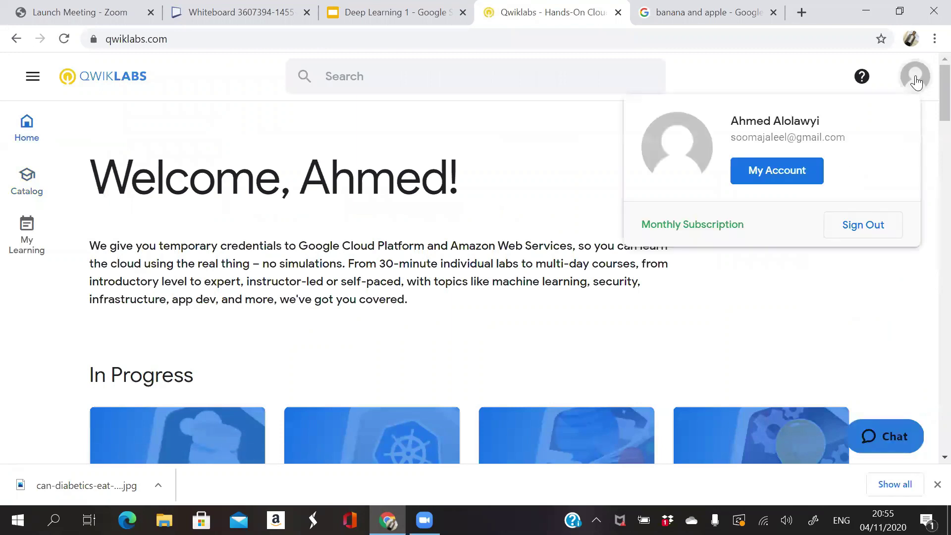
pyautogui.click(720, 226)
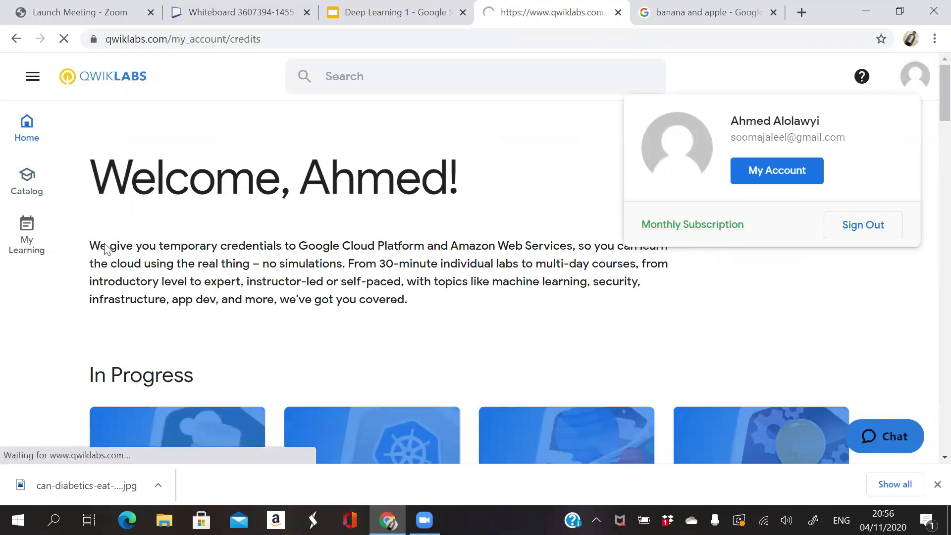
# - Open the public profile from My Learning and examine the earned quest badges with their completion dates
pyautogui.click(26, 244)
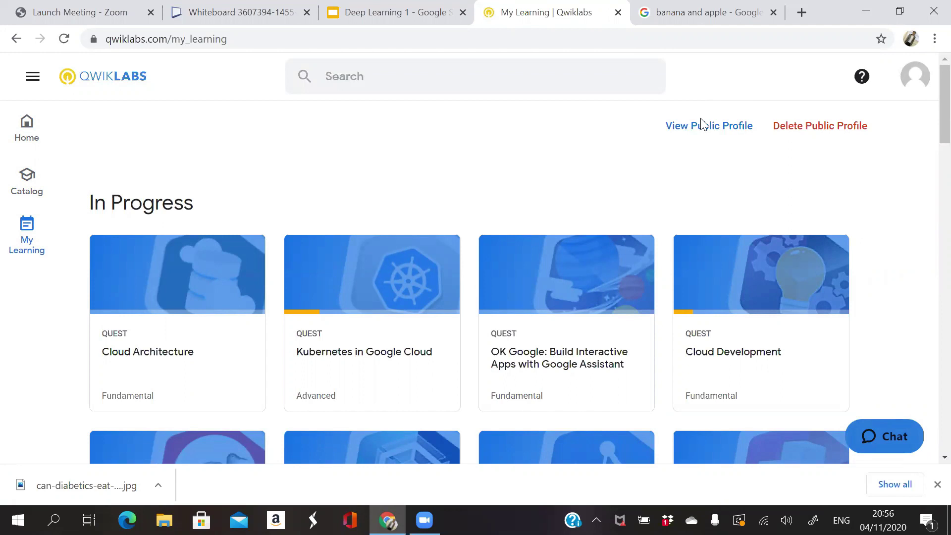
pyautogui.click(695, 131)
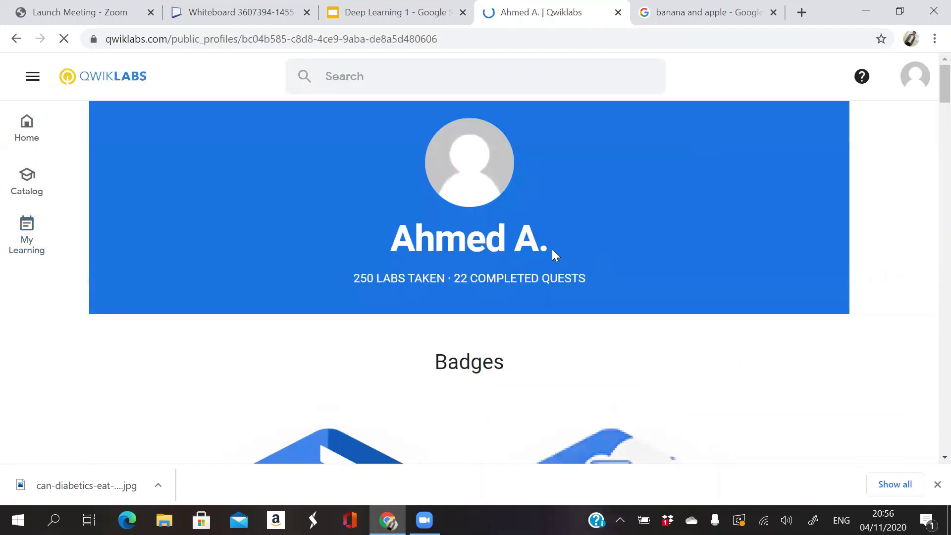
pyautogui.scroll(-2, 552, 249)
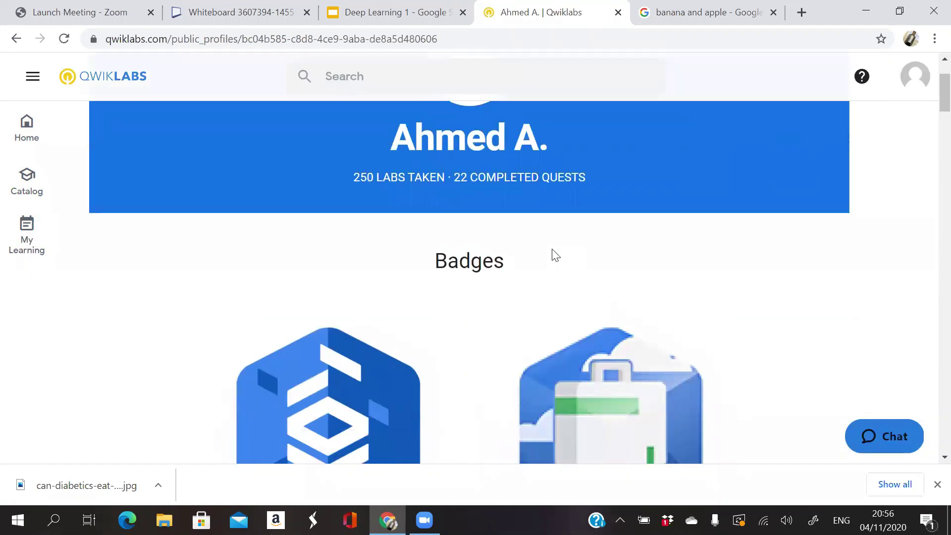
pyautogui.scroll(-4, 553, 251)
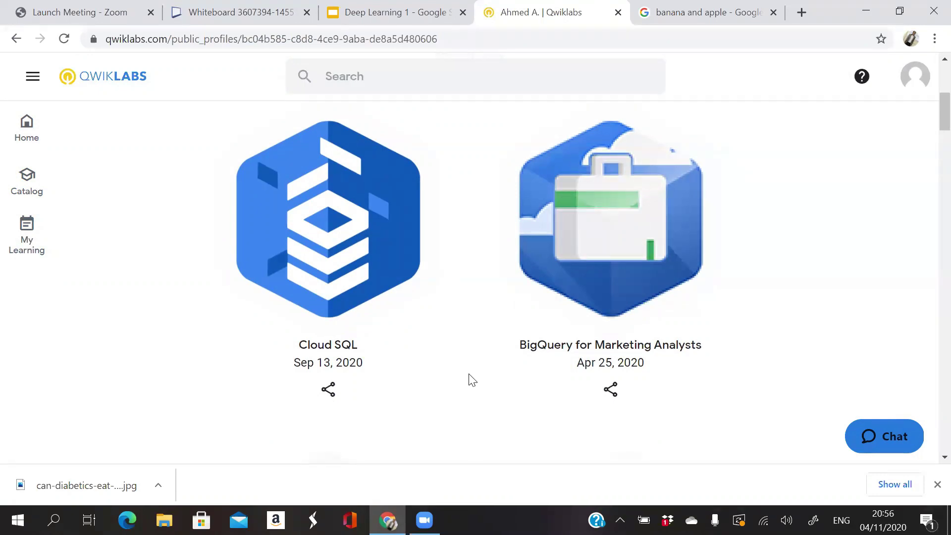
pyautogui.scroll(-2, 375, 295)
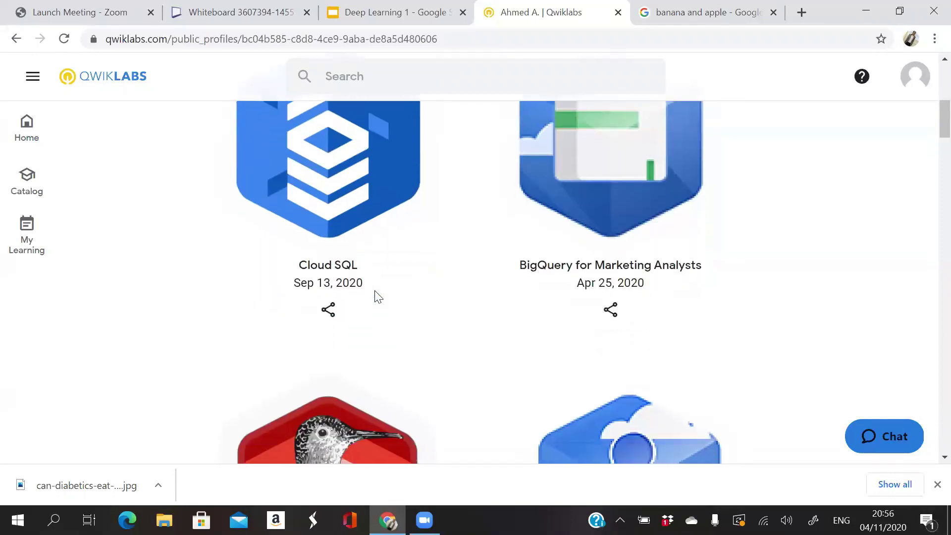
pyautogui.scroll(-5, 378, 297)
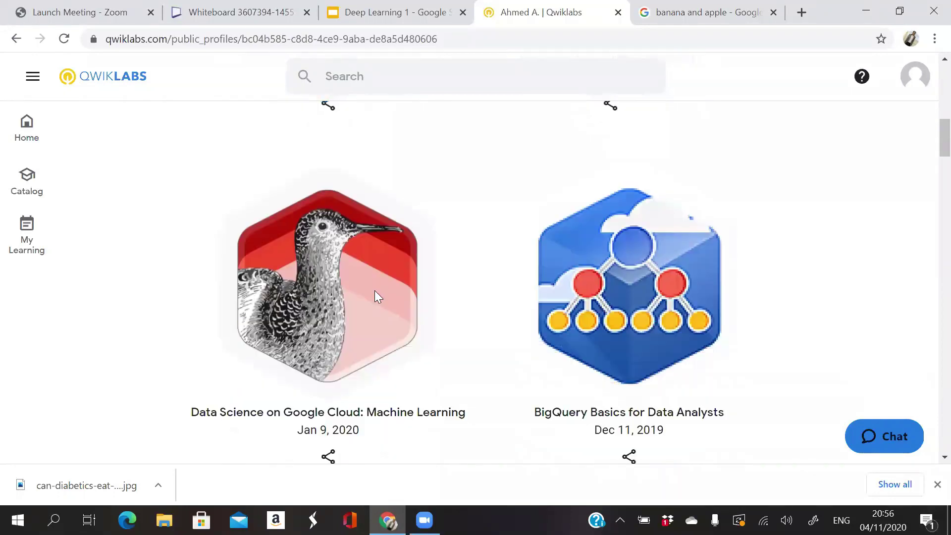
pyautogui.scroll(-8, 378, 297)
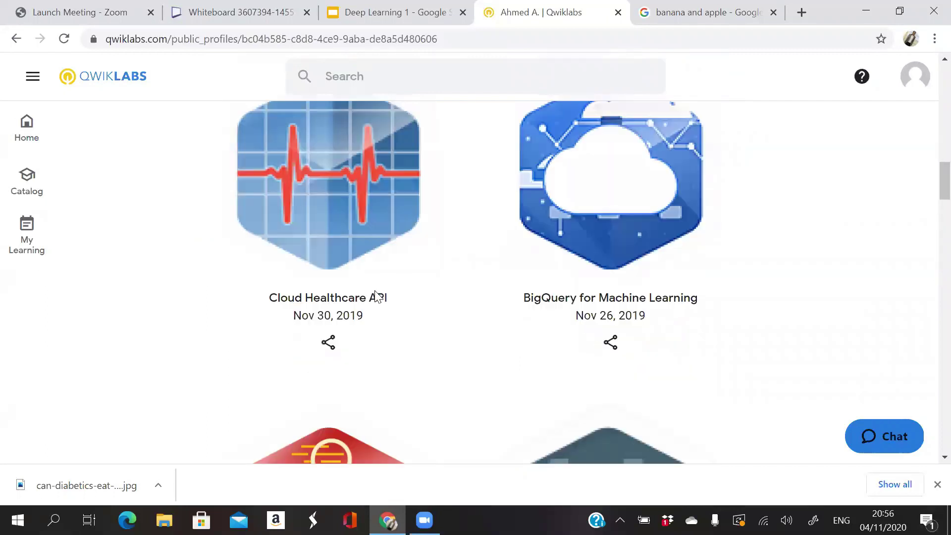
pyautogui.scroll(-5, 375, 296)
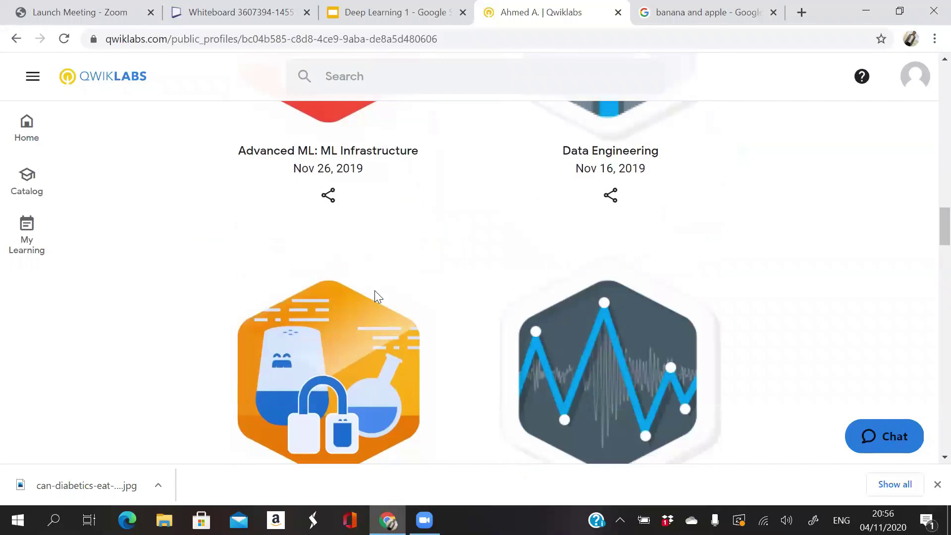
pyautogui.scroll(-5, 375, 292)
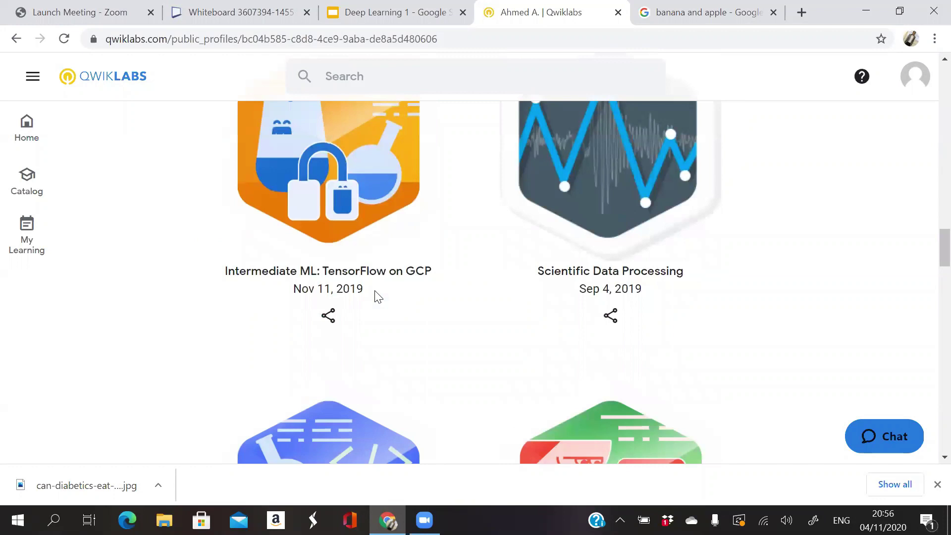
pyautogui.scroll(15, 379, 296)
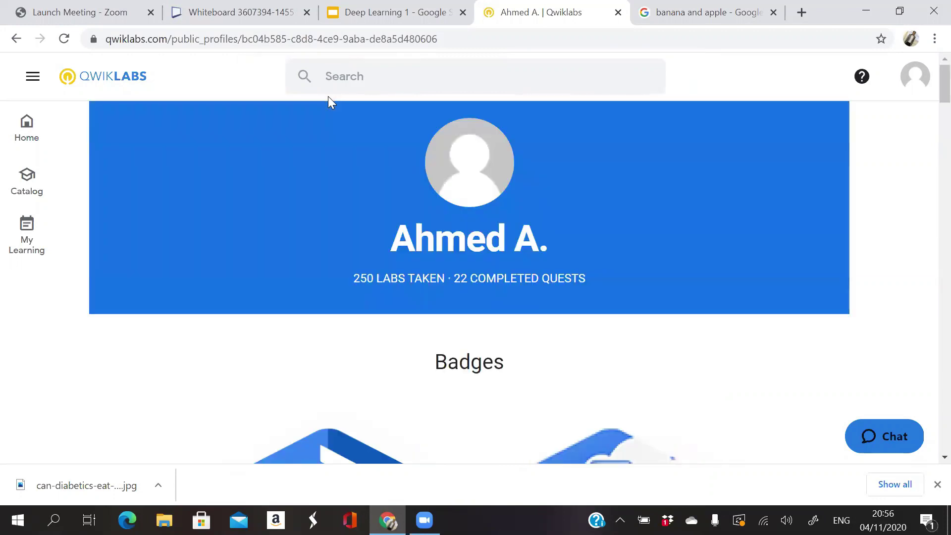
pyautogui.scroll(-9, 263, 300)
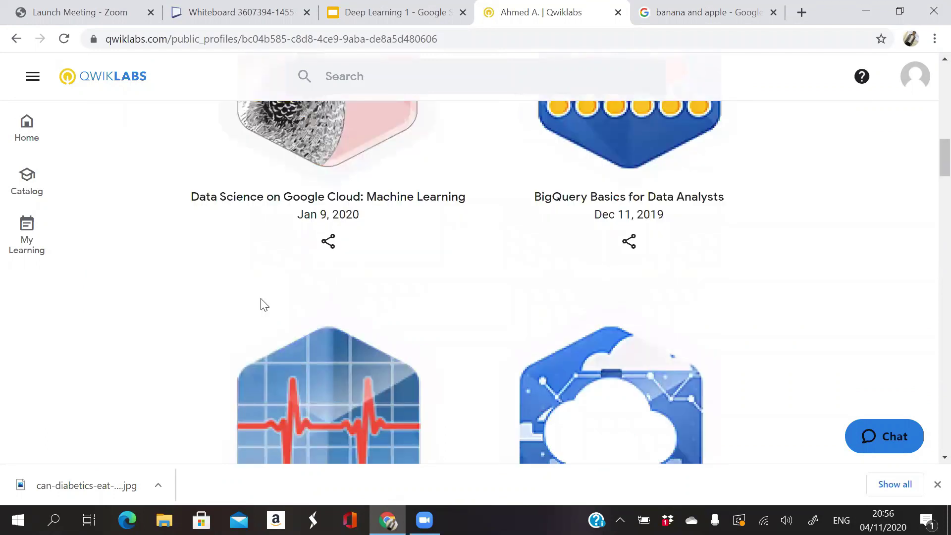
# - Look through the remaining earned quest badges on the public profile, down to Google Cloud Essentials
pyautogui.scroll(-6, 264, 305)
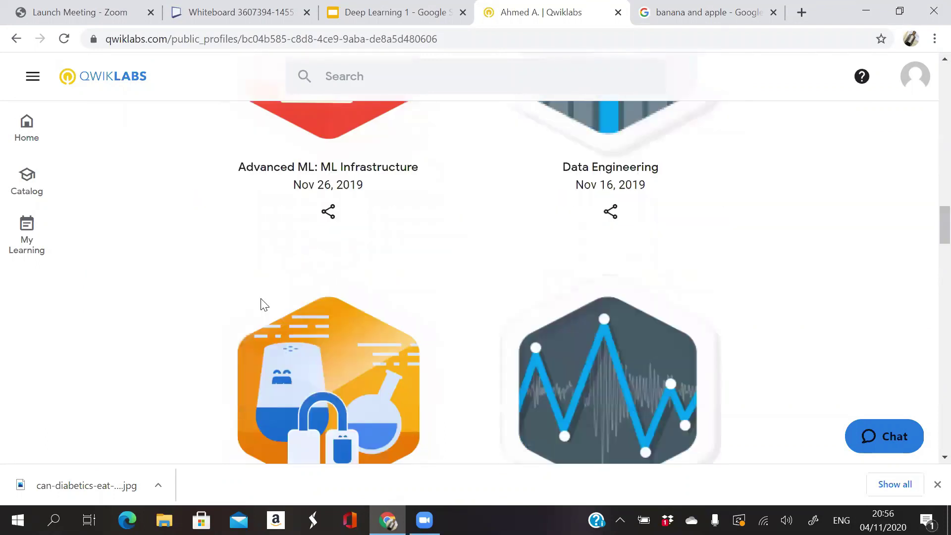
pyautogui.scroll(-10, 264, 304)
pyautogui.scroll(-9, 260, 298)
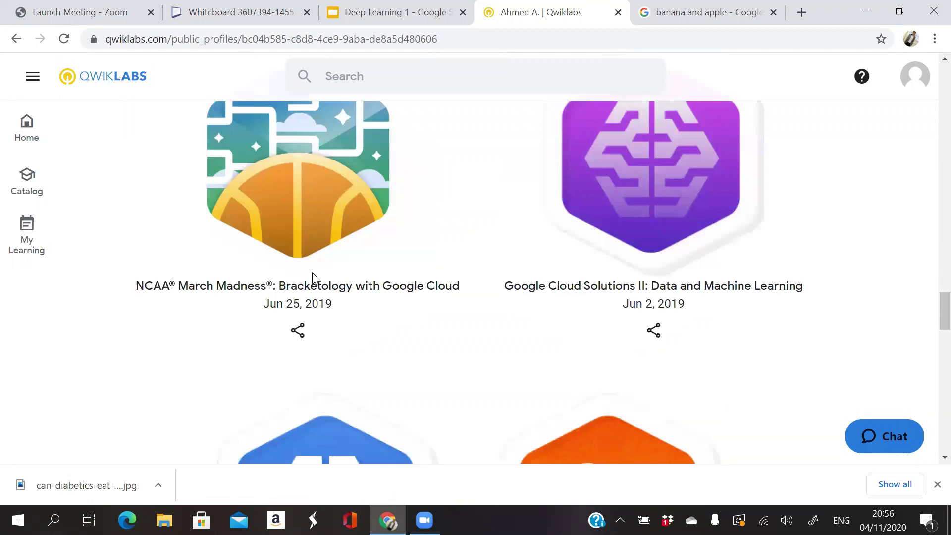
pyautogui.scroll(-11, 457, 307)
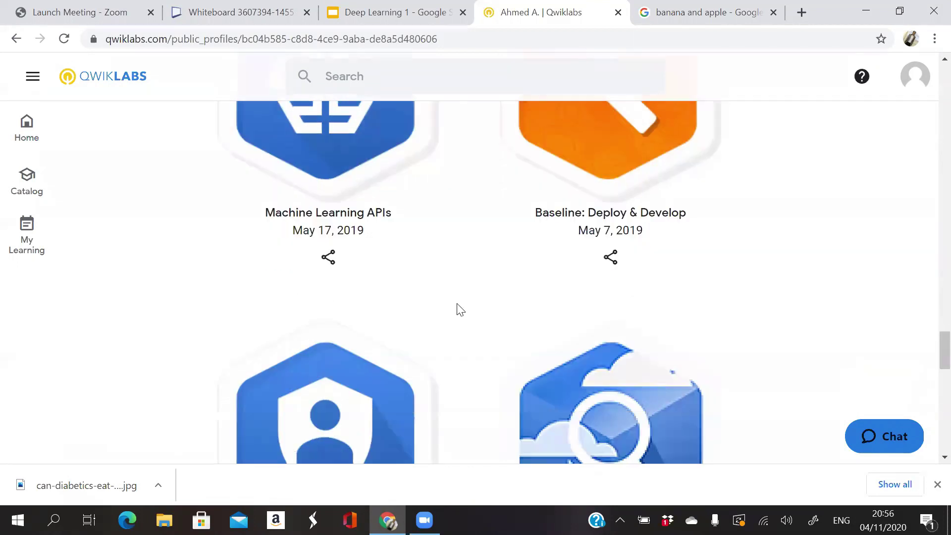
pyautogui.scroll(-5, 458, 305)
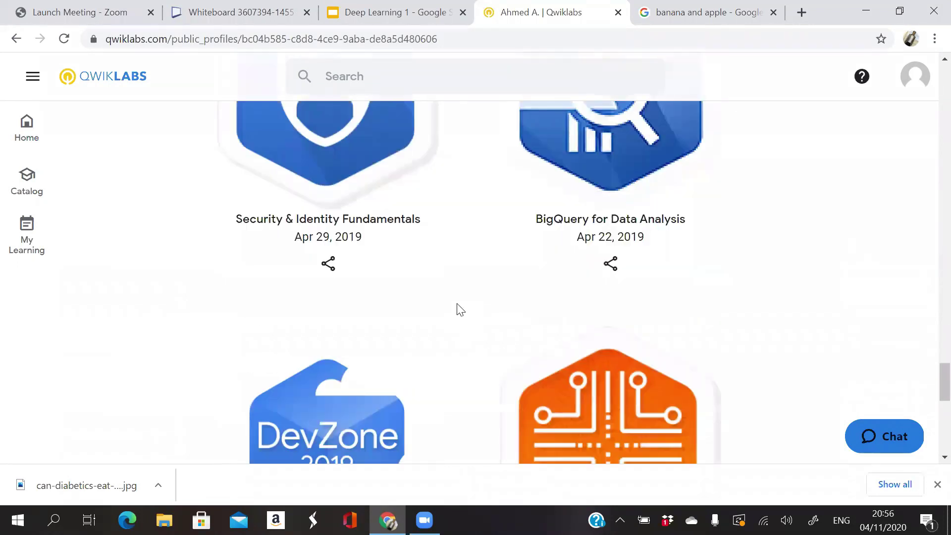
pyautogui.scroll(-3, 458, 307)
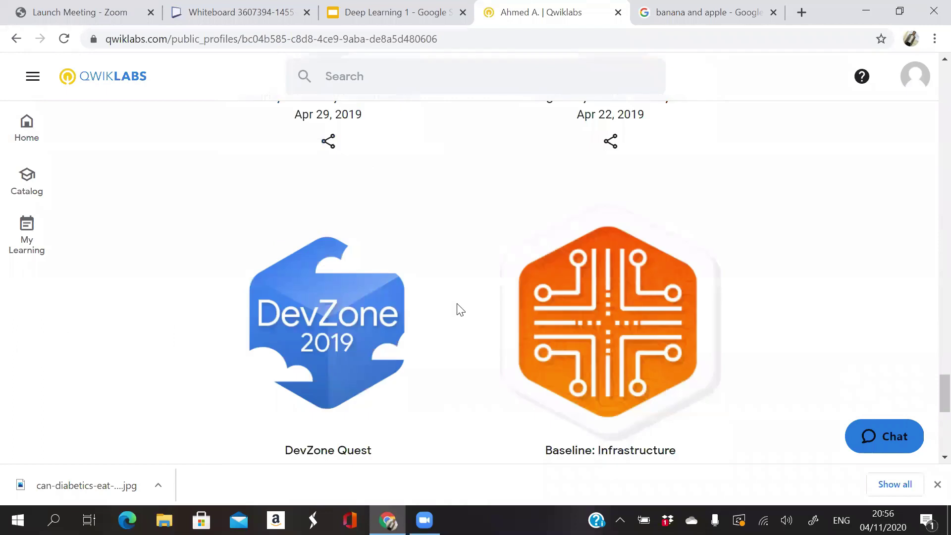
pyautogui.scroll(-10, 460, 310)
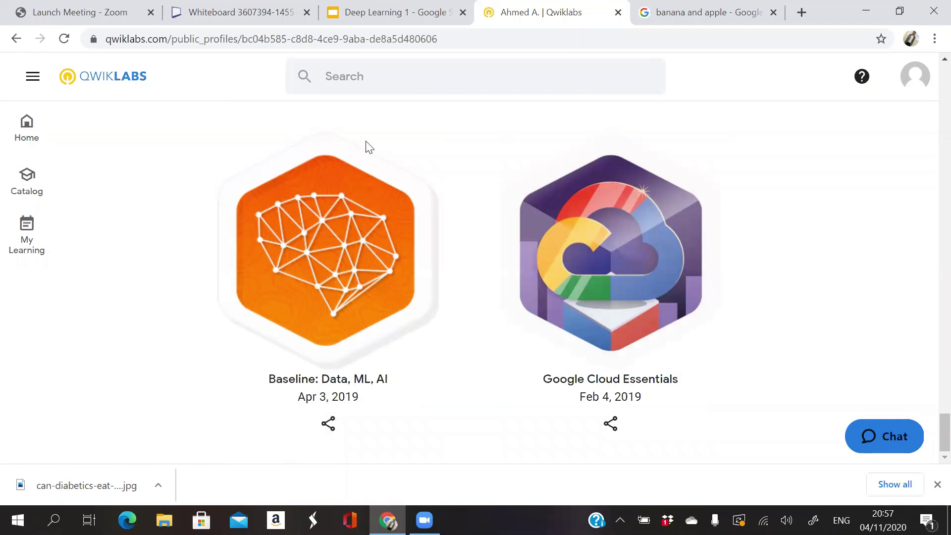
# - Go back through the visited account pages and reopen the lab Creating an Object Detection Application Using TensorFlow
pyautogui.click(17, 42)
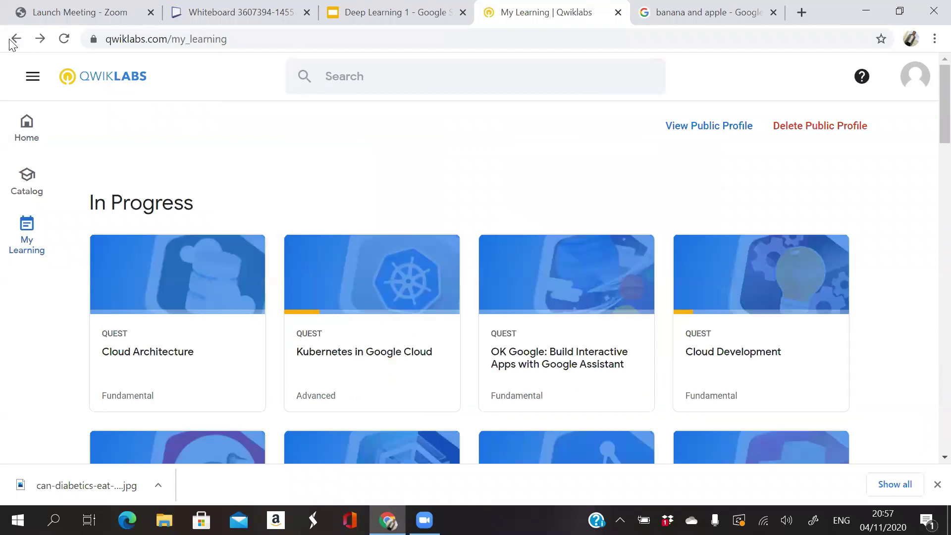
pyautogui.click(14, 42)
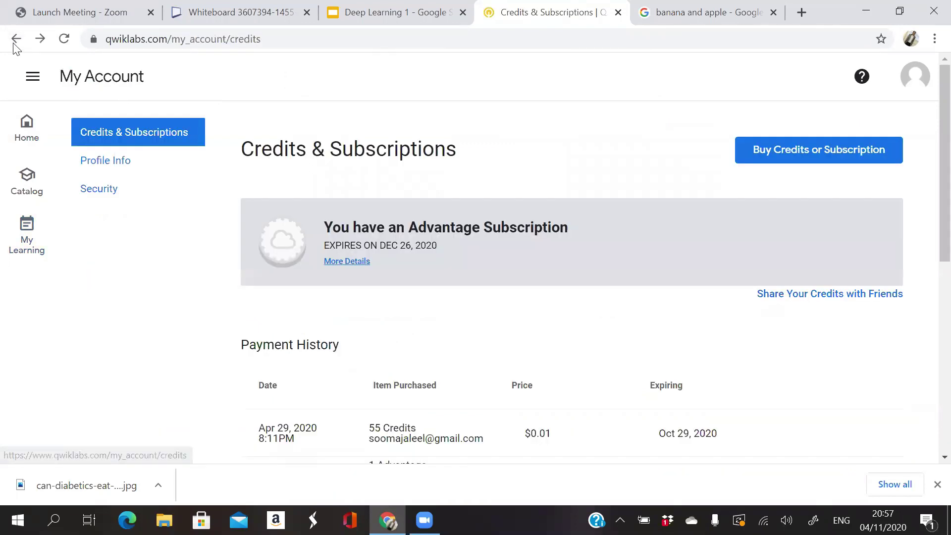
pyautogui.click(14, 41)
pyautogui.click(14, 42)
pyautogui.click(276, 206)
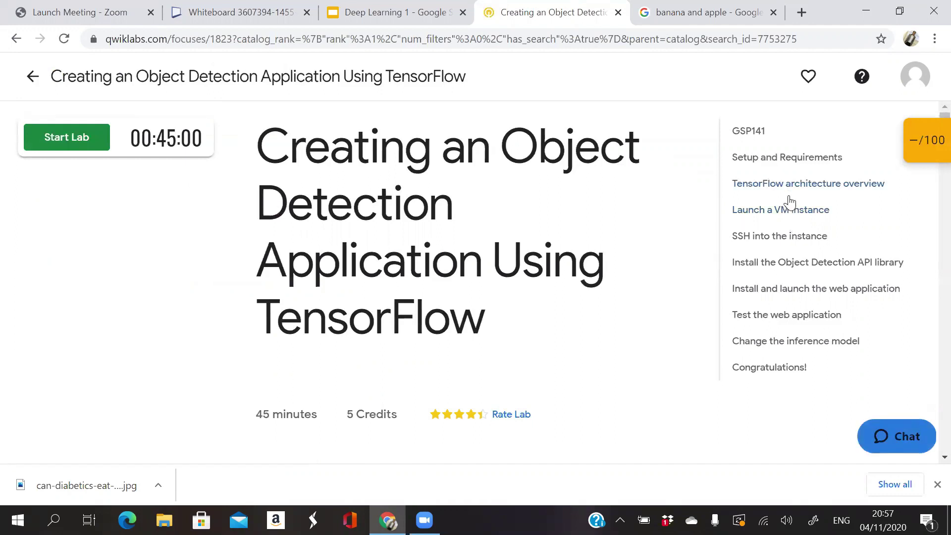
# - Read the lab's requirements and sign-in instructions, and show the checkpoints behind its score out of 100
pyautogui.scroll(-5, 574, 365)
pyautogui.scroll(-10, 574, 361)
pyautogui.scroll(-6, 577, 366)
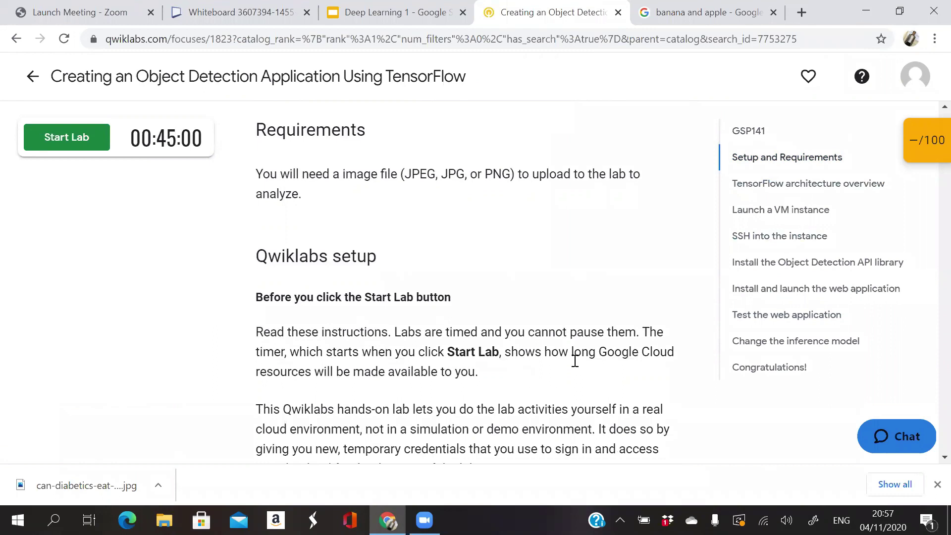
pyautogui.scroll(-10, 574, 362)
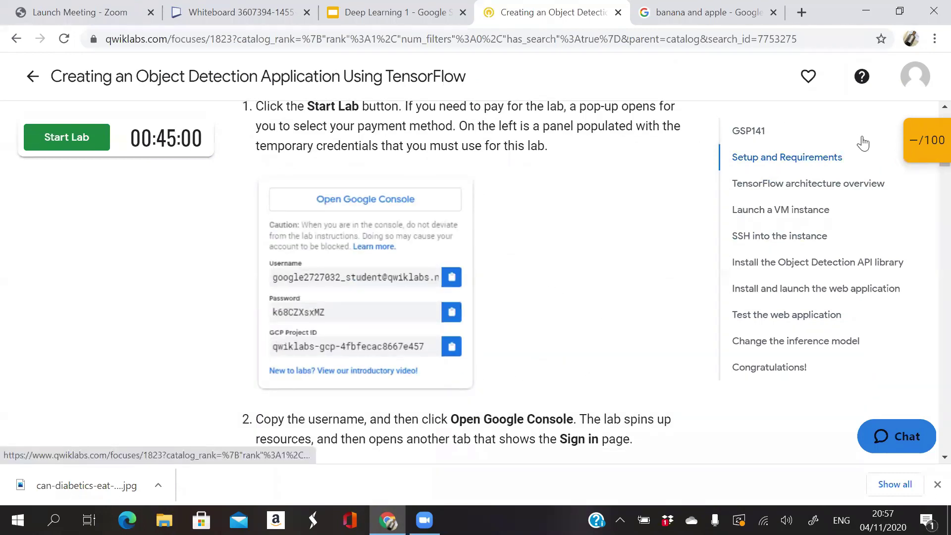
pyautogui.click(925, 150)
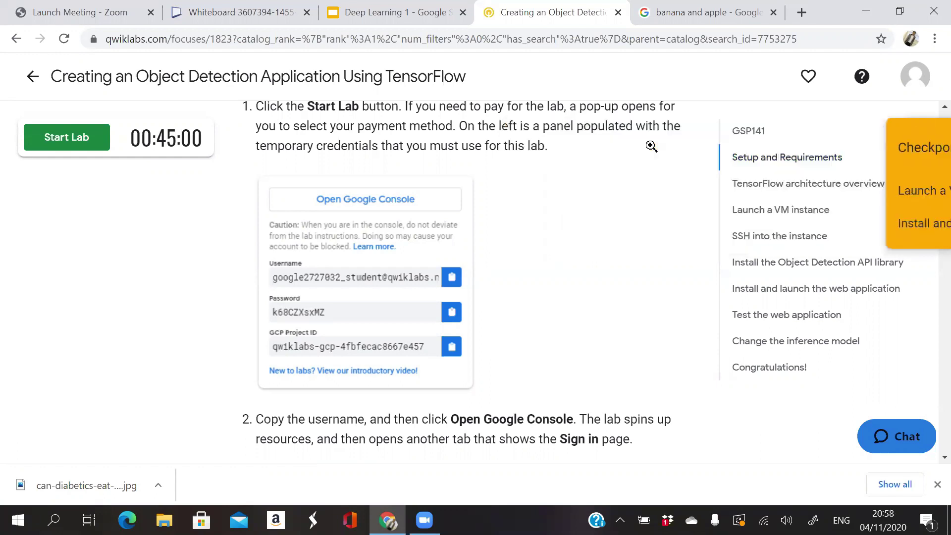
pyautogui.scroll(2, 653, 151)
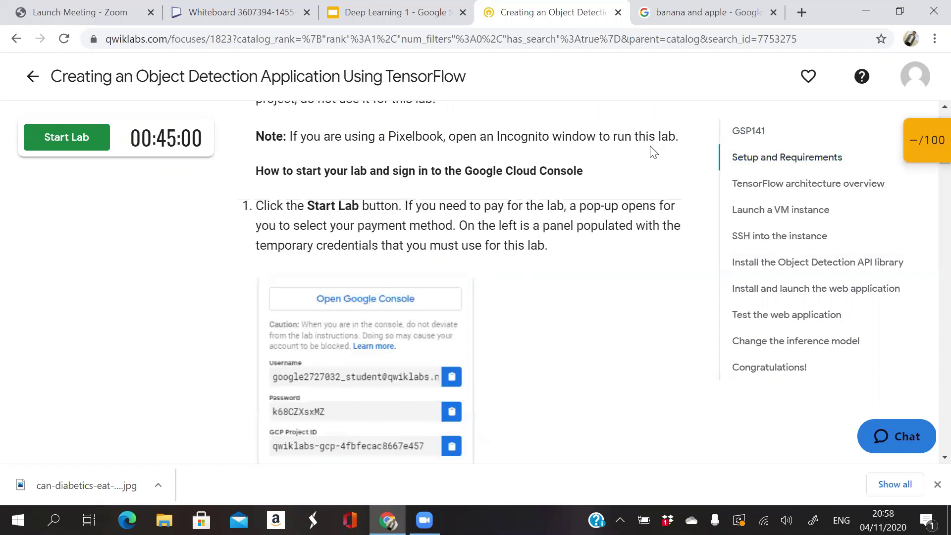
# - Start the lab by passing the robot check and charging it to the subscription
pyautogui.click(84, 150)
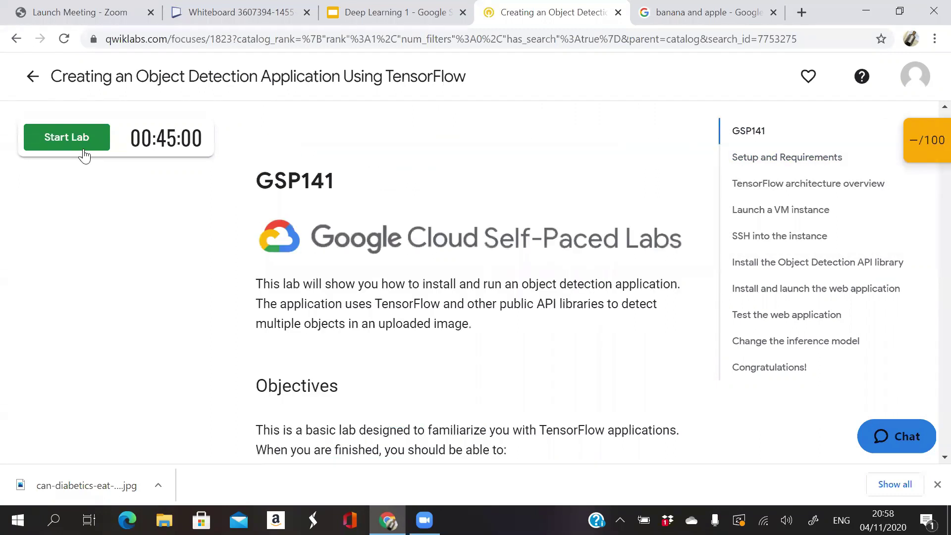
pyautogui.click(42, 182)
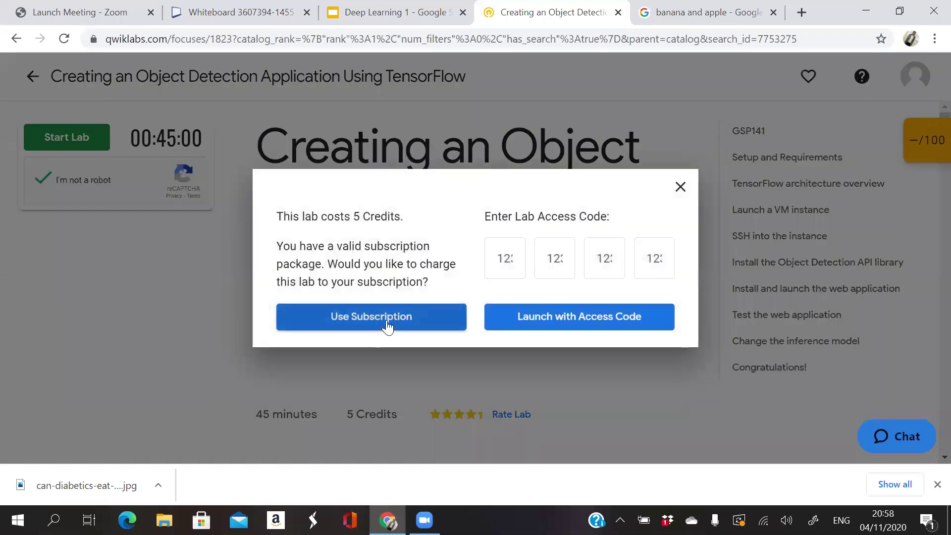
pyautogui.click(388, 323)
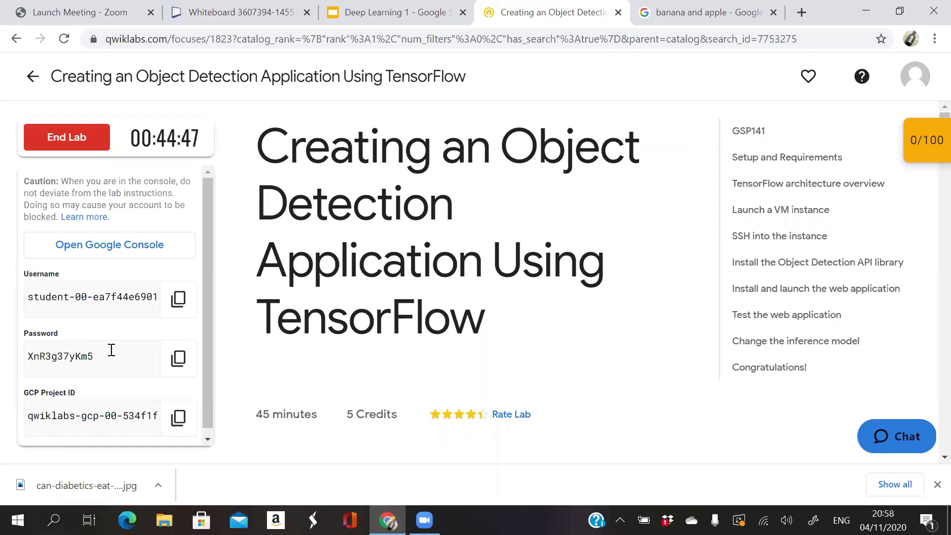
# - Open the Google console sign-in, choose to use another account, and submit the username copied from the lab credentials
pyautogui.click(91, 254)
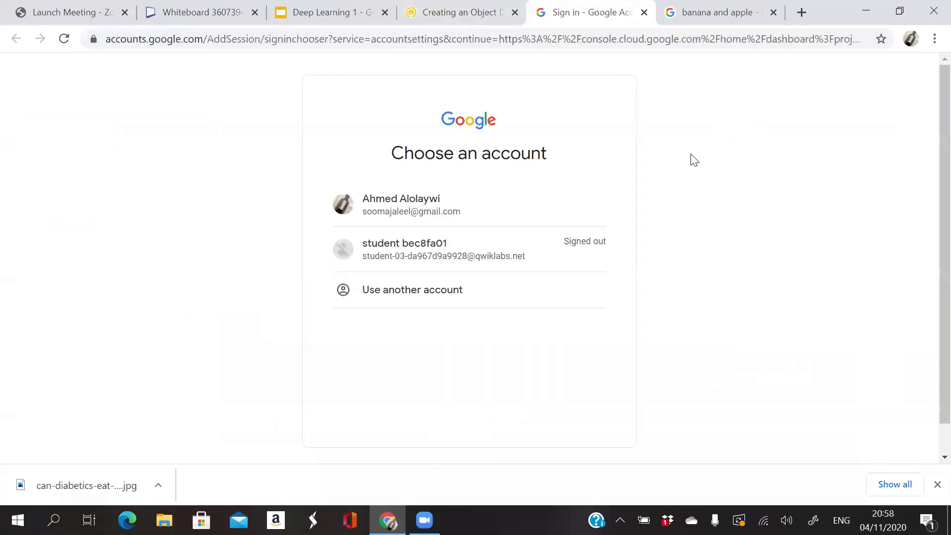
pyautogui.click(439, 288)
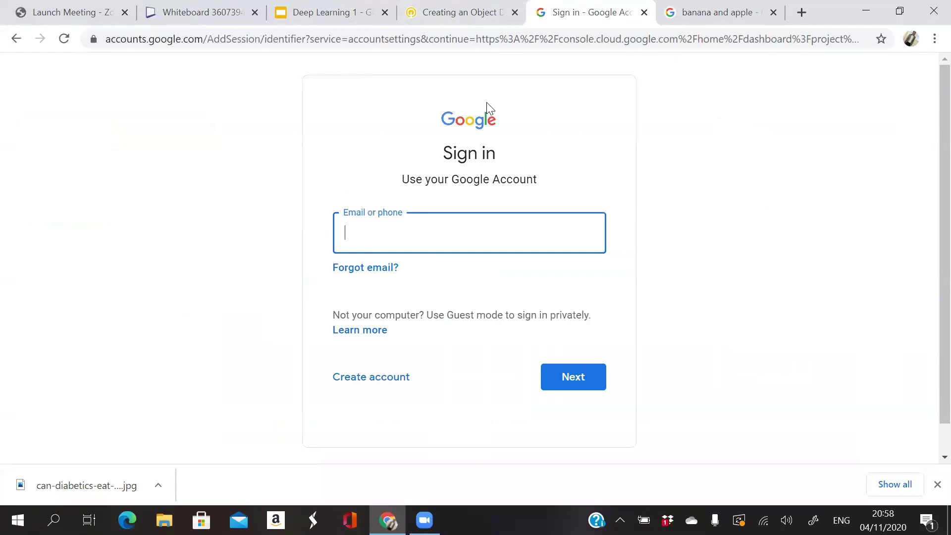
pyautogui.click(462, 12)
pyautogui.click(179, 299)
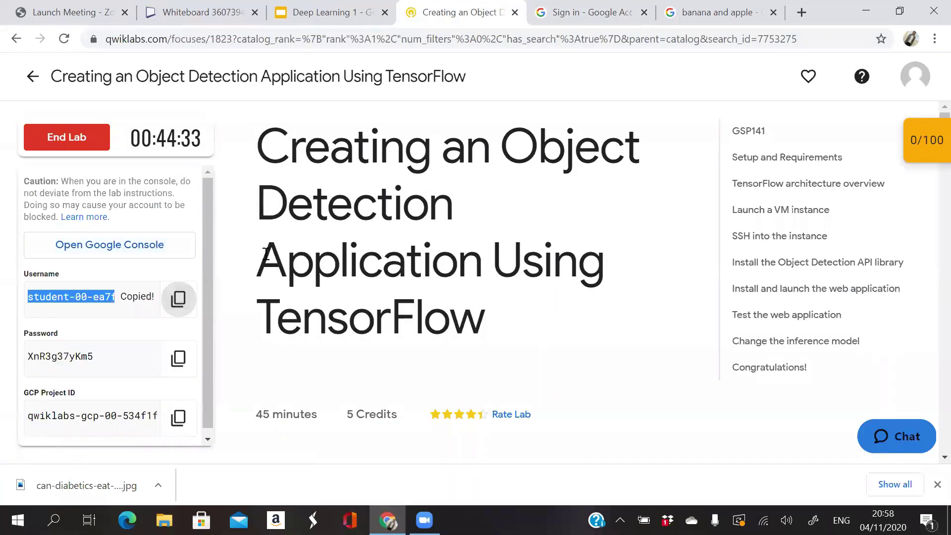
pyautogui.hotkey('ctrl', 'Tab')
pyautogui.click(516, 234)
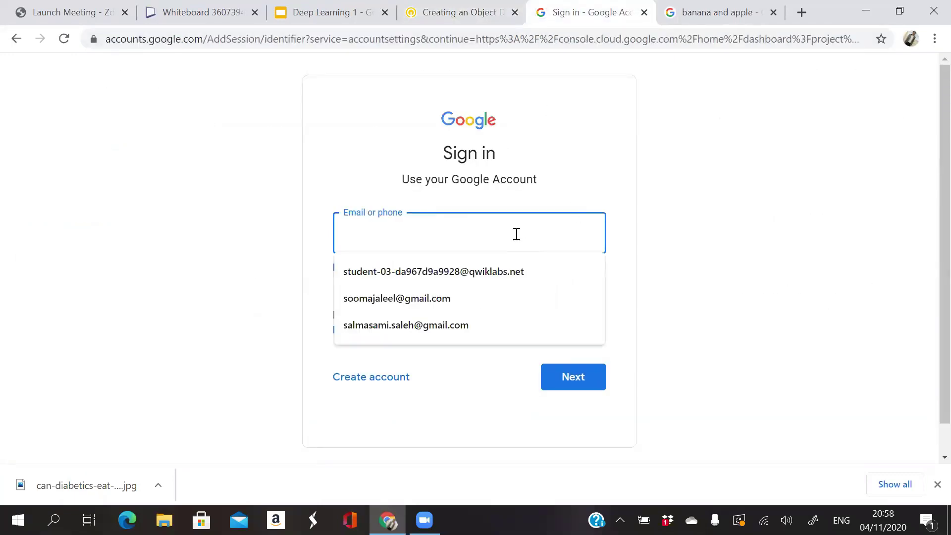
pyautogui.hotkey('ctrl', 'v')
pyautogui.click(574, 384)
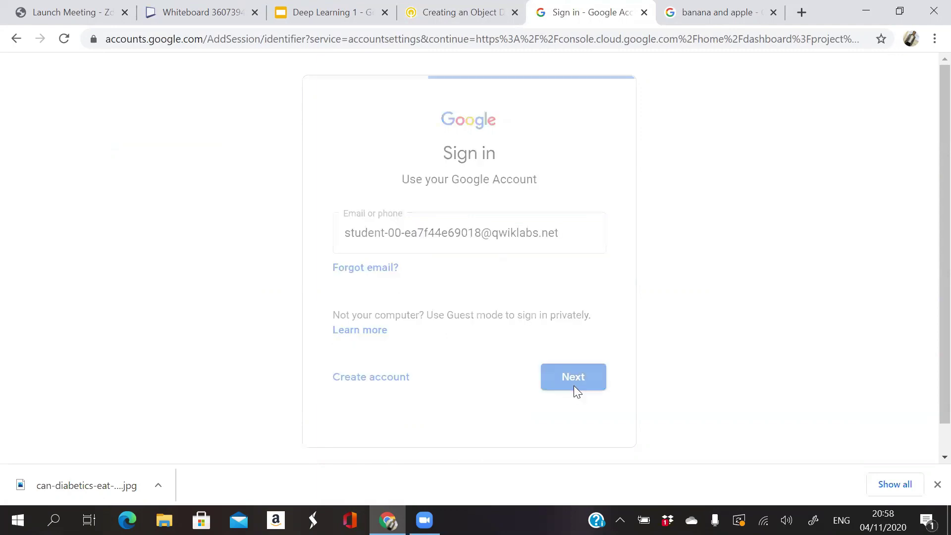
# - Copy the temporary password from the lab credentials and submit it in the Google sign-in page's password field
pyautogui.click(458, 7)
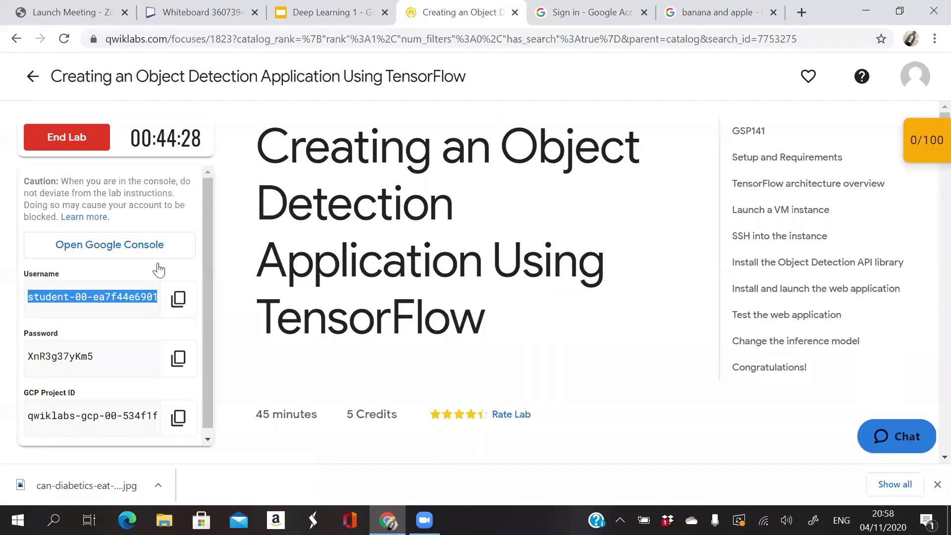
pyautogui.click(178, 358)
pyautogui.click(589, 13)
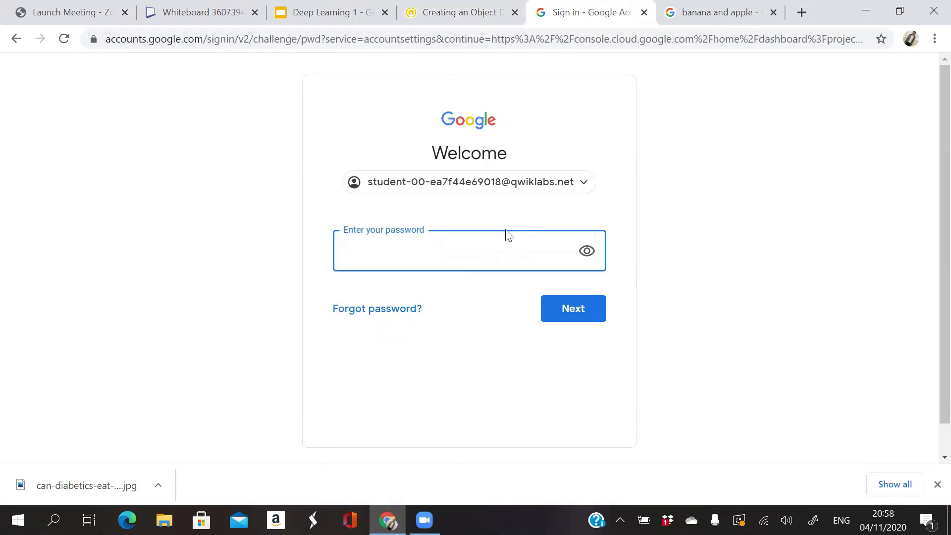
pyautogui.hotkey('ctrl', 'v')
pyautogui.click(574, 308)
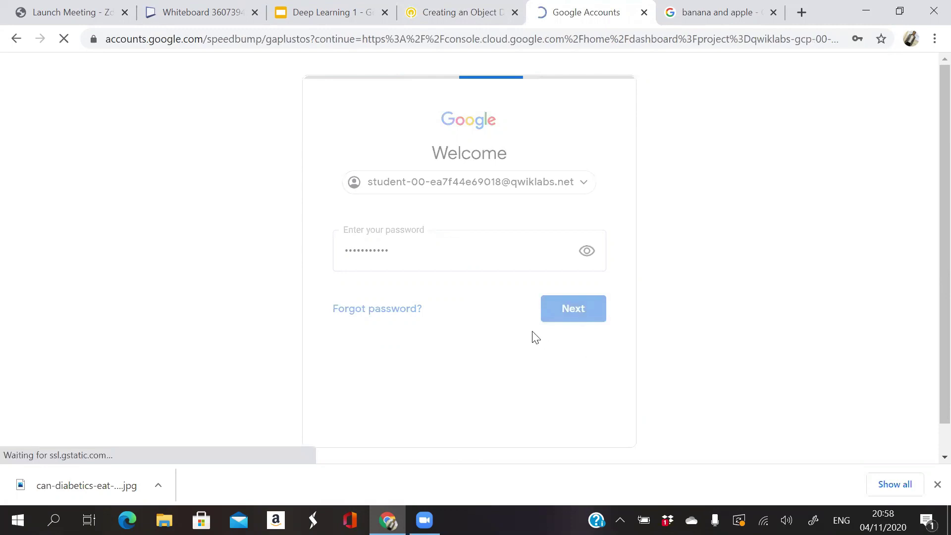
# - Accept the new account notice and confirm the account protection page without adding a recovery phone or e-mail
pyautogui.click(494, 323)
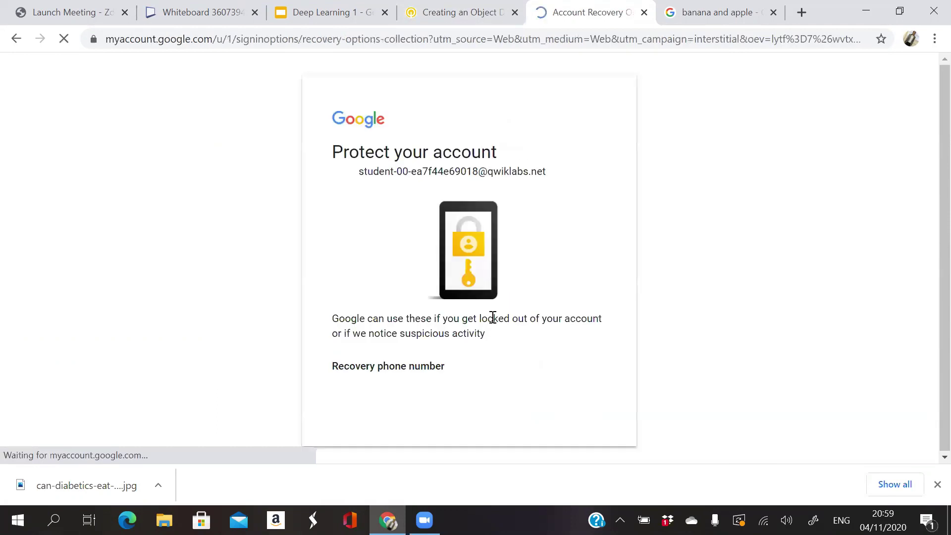
pyautogui.scroll(-3, 492, 319)
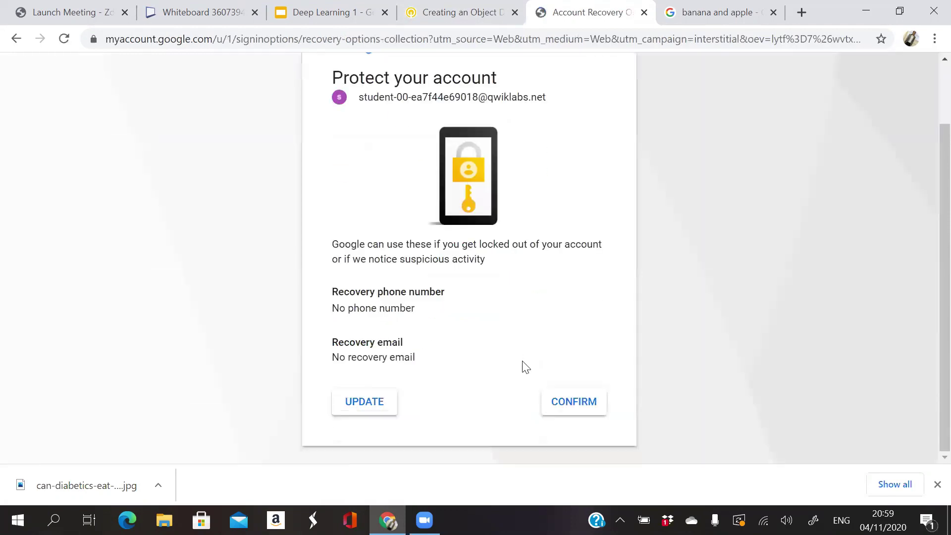
pyautogui.click(573, 413)
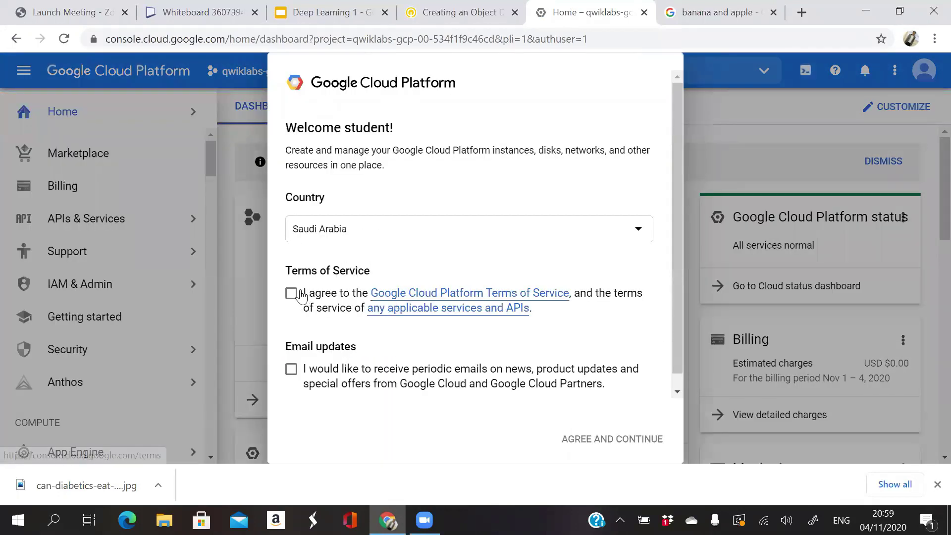
# - Agree to the Google Cloud Platform Terms of Service, opt in to email updates, and continue to the project dashboard
pyautogui.click(291, 296)
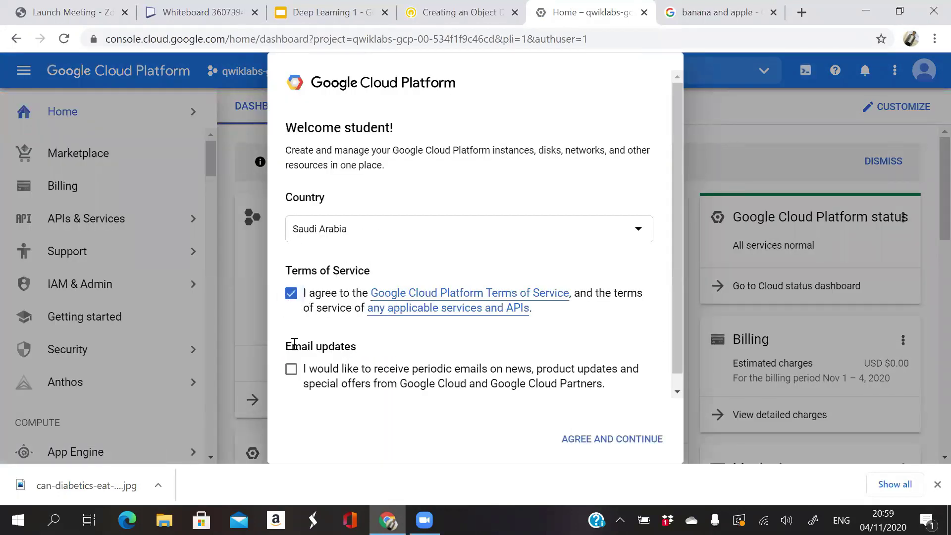
pyautogui.click(290, 371)
pyautogui.scroll(-1, 377, 385)
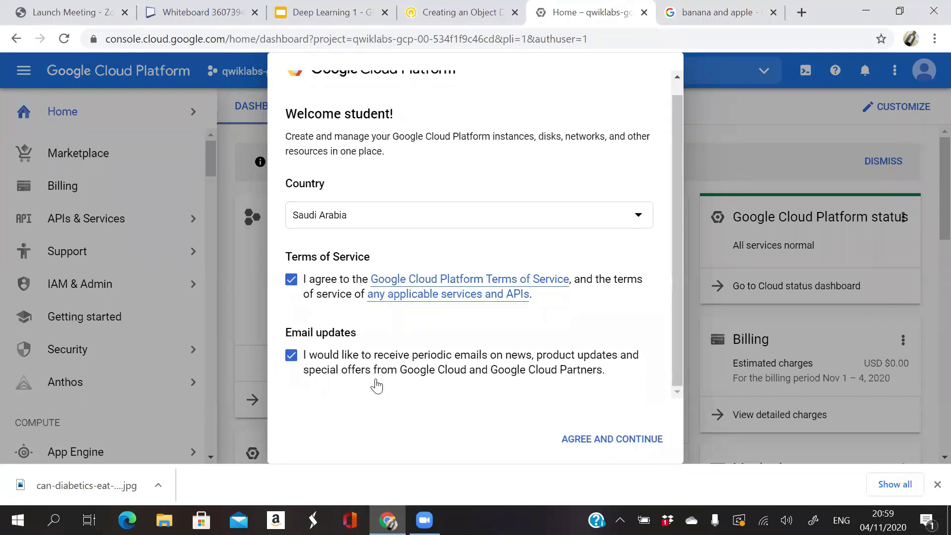
pyautogui.click(588, 440)
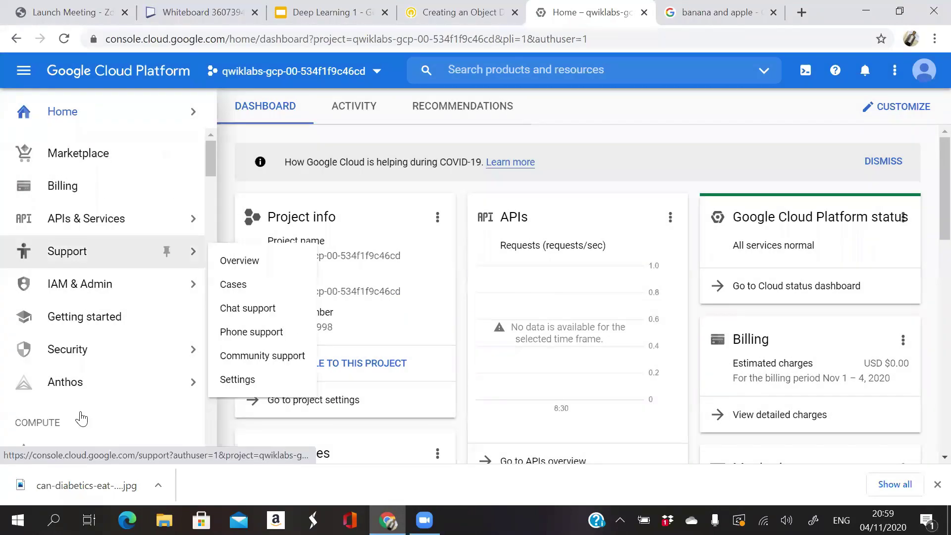
# - Browse the console's product list from Support through Big Data and examine the Artificial Intelligence services
pyautogui.scroll(-12, 82, 419)
pyautogui.scroll(-10, 81, 419)
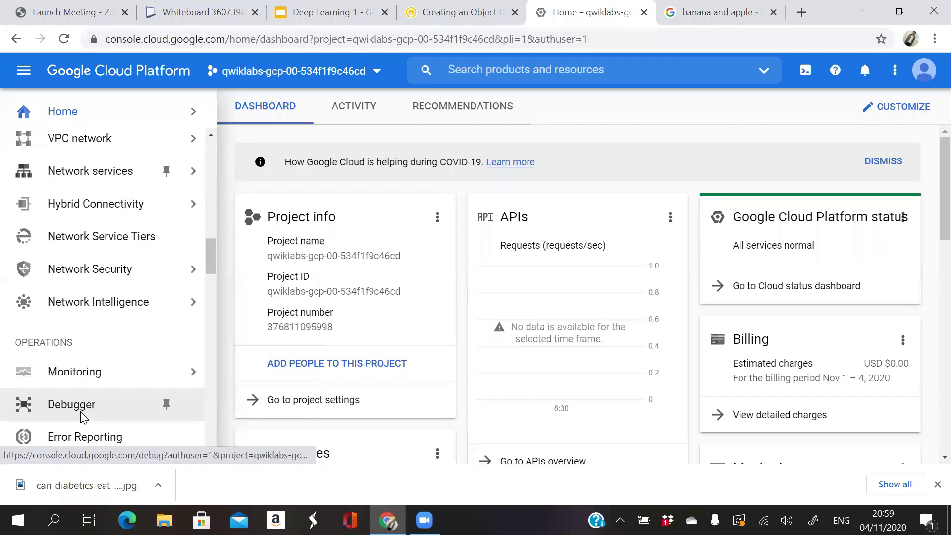
pyautogui.scroll(-15, 82, 419)
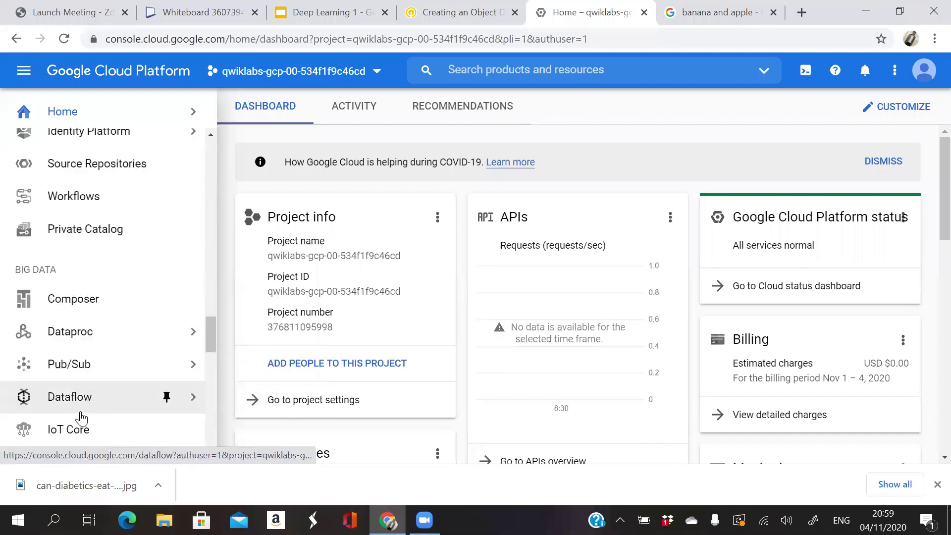
pyautogui.scroll(1, 88, 240)
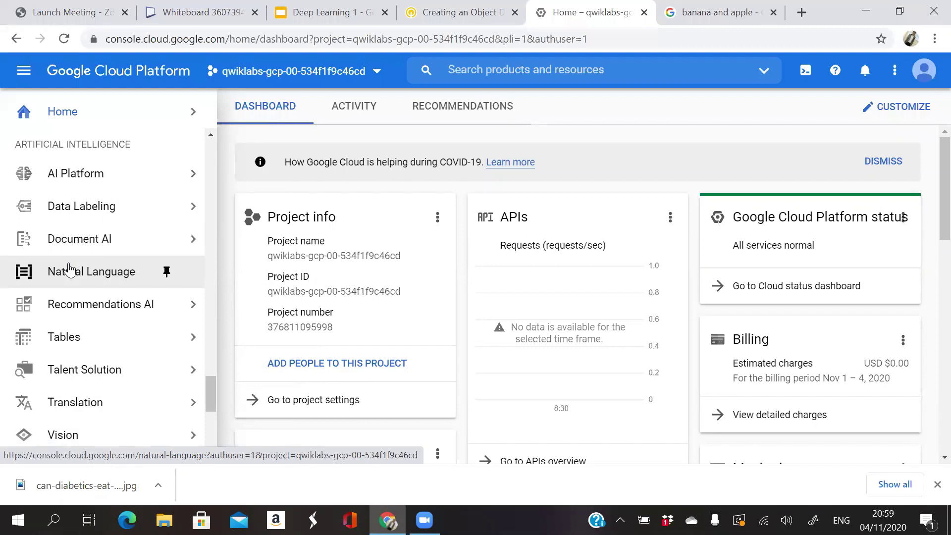
pyautogui.scroll(-2, 70, 271)
pyautogui.scroll(3, 69, 270)
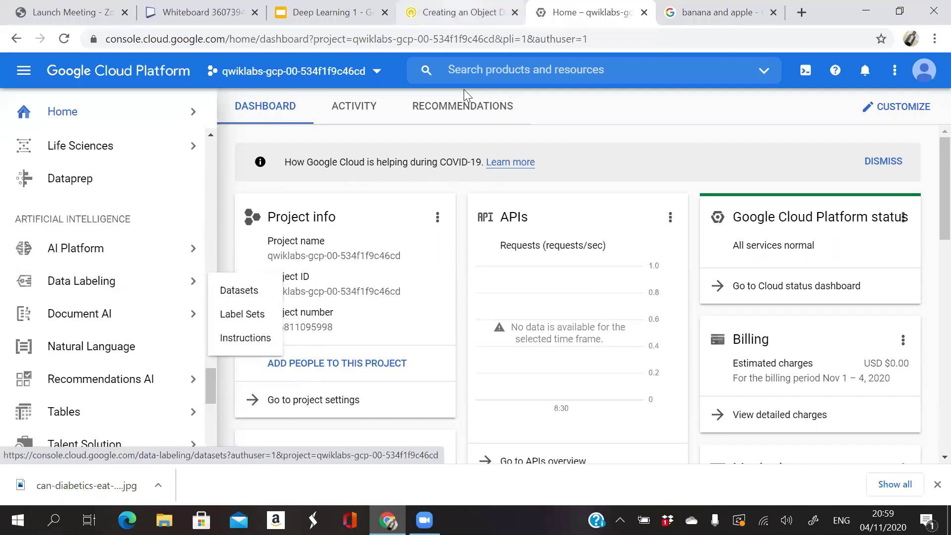
# - Follow the lab's setup instructions to activate Cloud Shell in the Google Cloud console and continue past its introduction
pyautogui.click(446, 12)
pyautogui.scroll(-4, 469, 289)
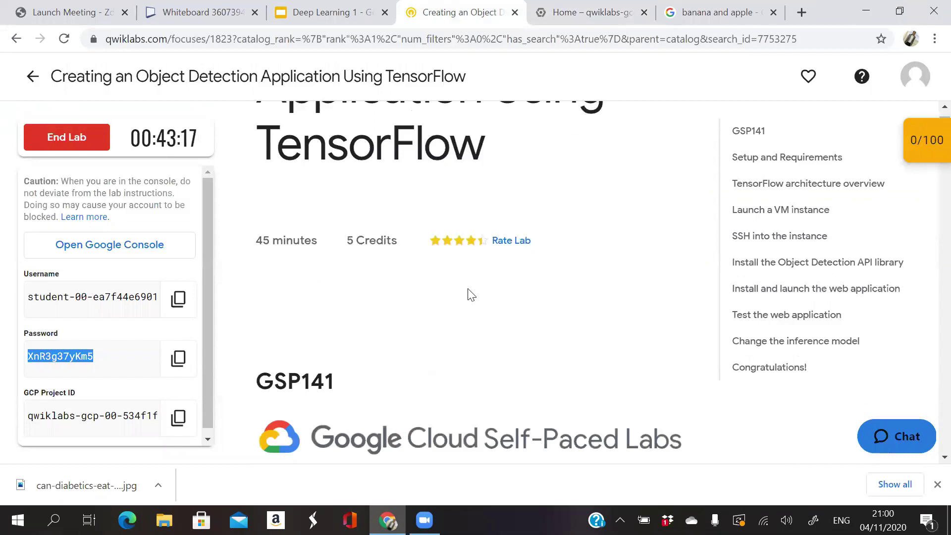
pyautogui.scroll(-10, 472, 295)
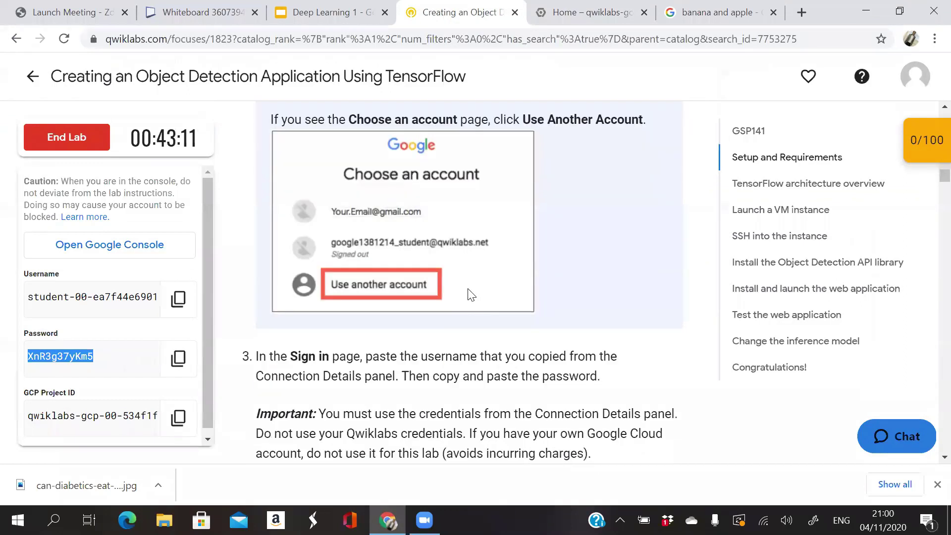
pyautogui.scroll(-6, 560, 214)
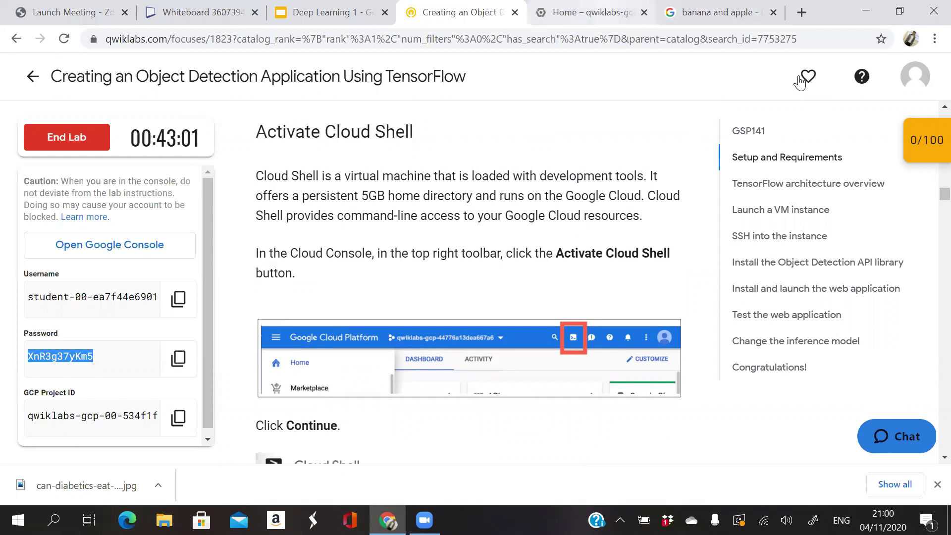
pyautogui.hotkey('ctrl', 'Tab')
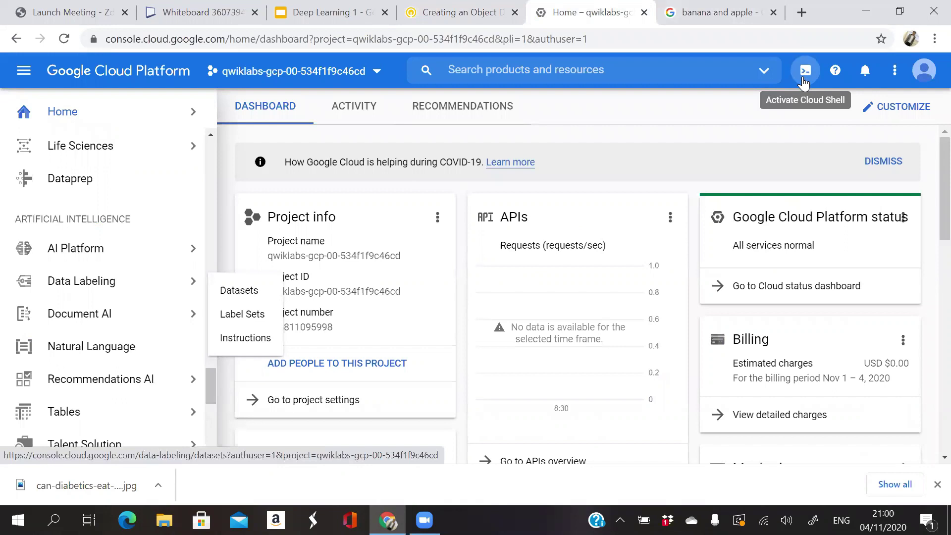
pyautogui.click(806, 71)
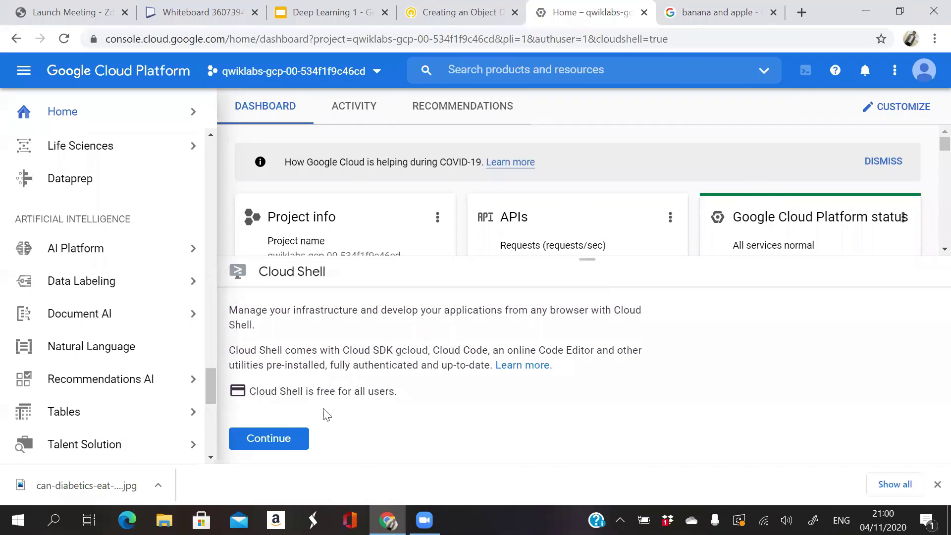
pyautogui.click(285, 439)
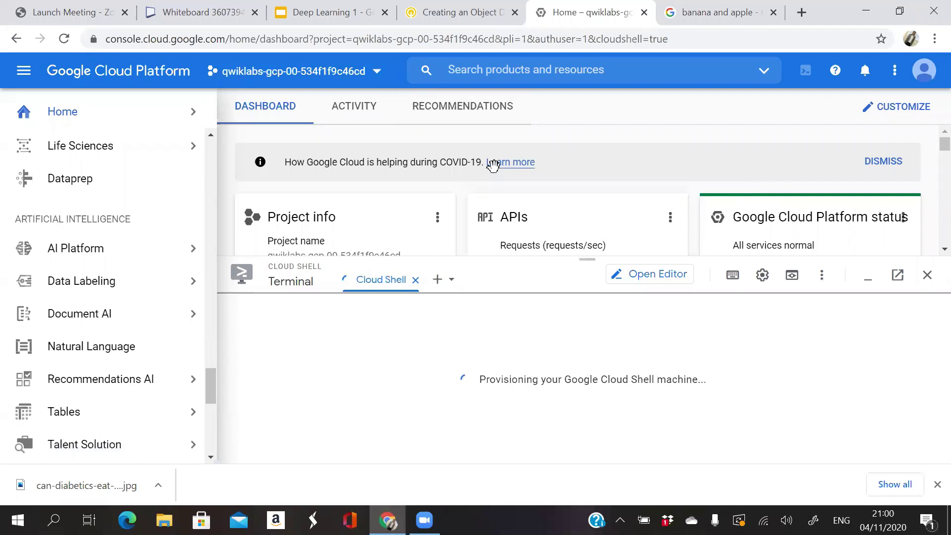
# - Read the lab's Cloud Shell section up to the account listing command and check the terminal's connection progress
pyautogui.click(457, 6)
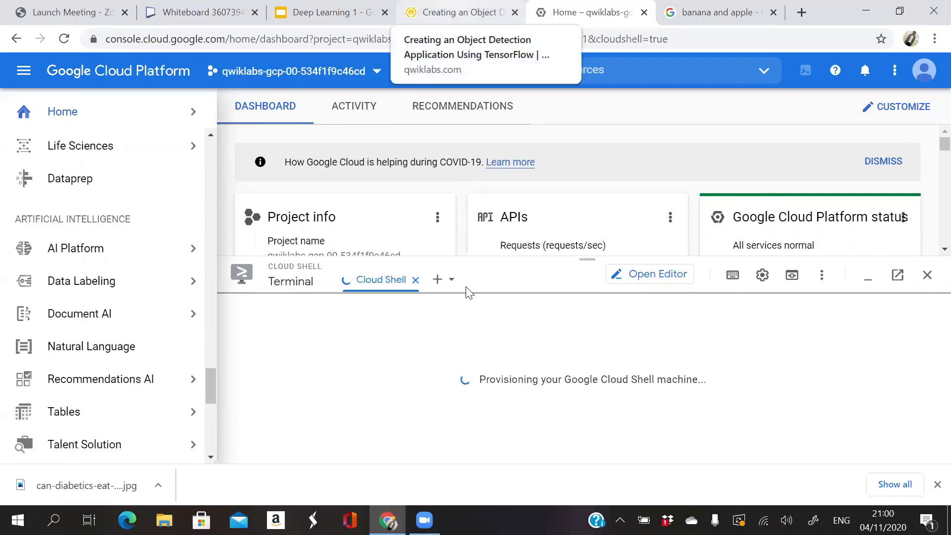
pyautogui.scroll(-8, 467, 290)
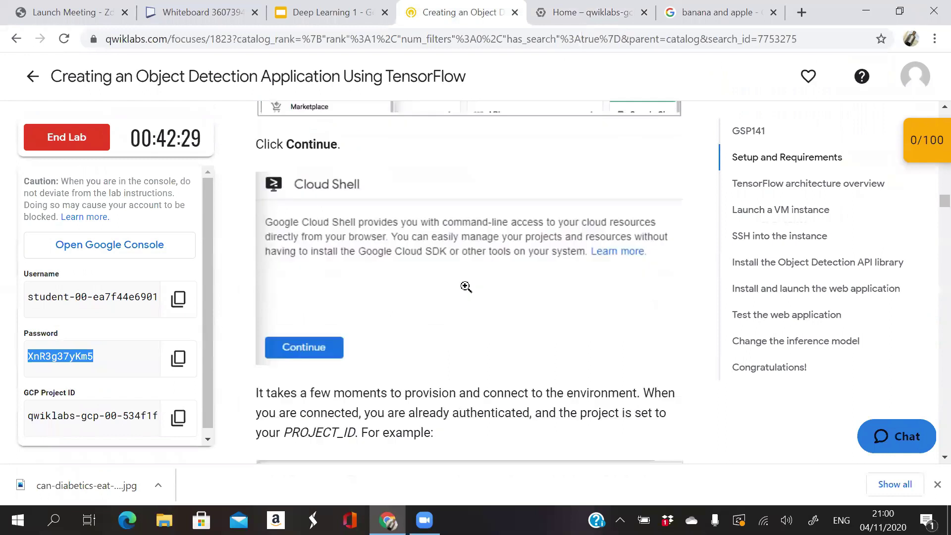
pyautogui.scroll(-5, 467, 288)
pyautogui.scroll(-2, 467, 292)
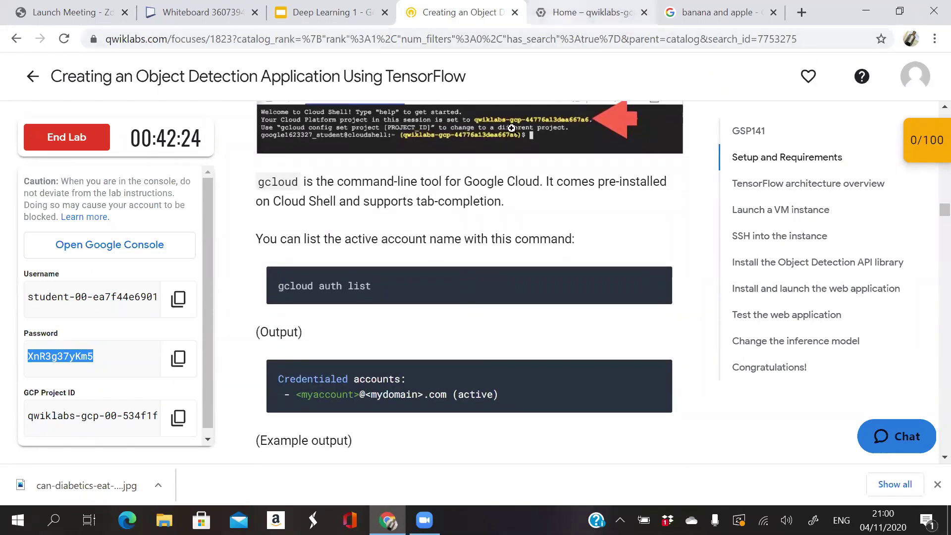
pyautogui.click(587, 11)
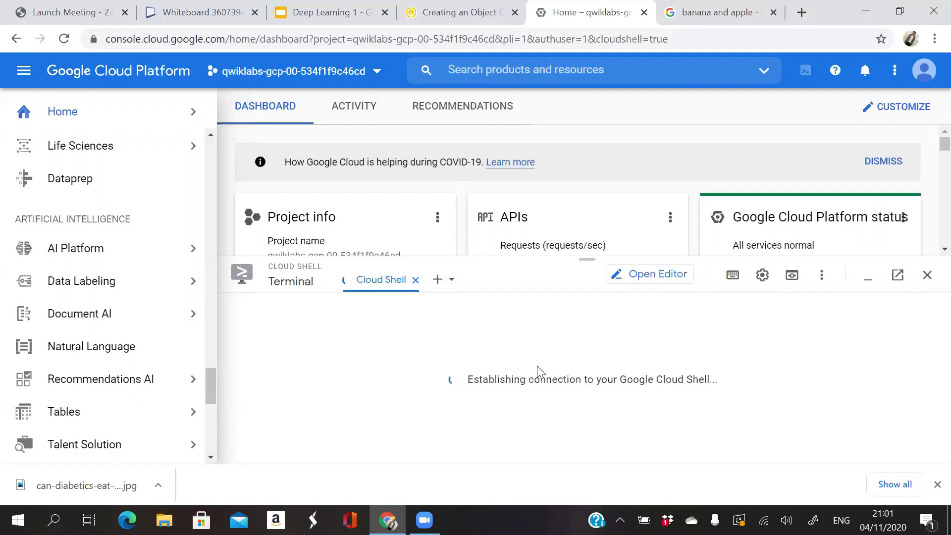
pyautogui.click(497, 10)
pyautogui.click(582, 11)
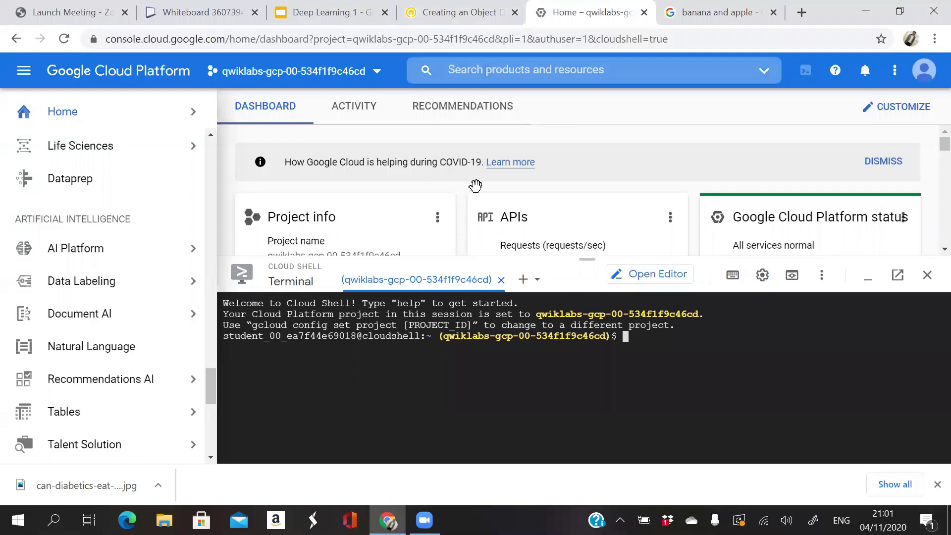
# - Run "gcloud auth list" in Cloud Shell as given in the lab and authorize its use of the account credentials
pyautogui.click(461, 10)
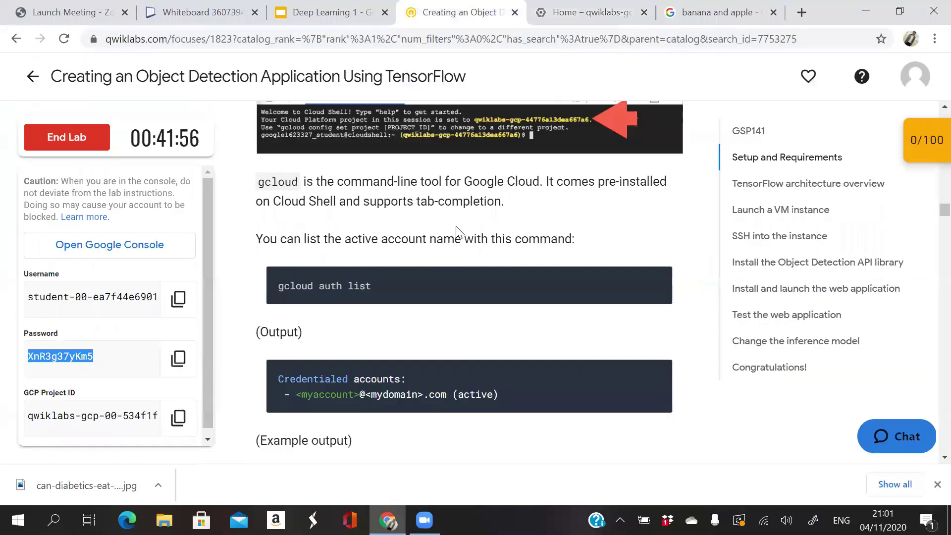
pyautogui.click(169, 282)
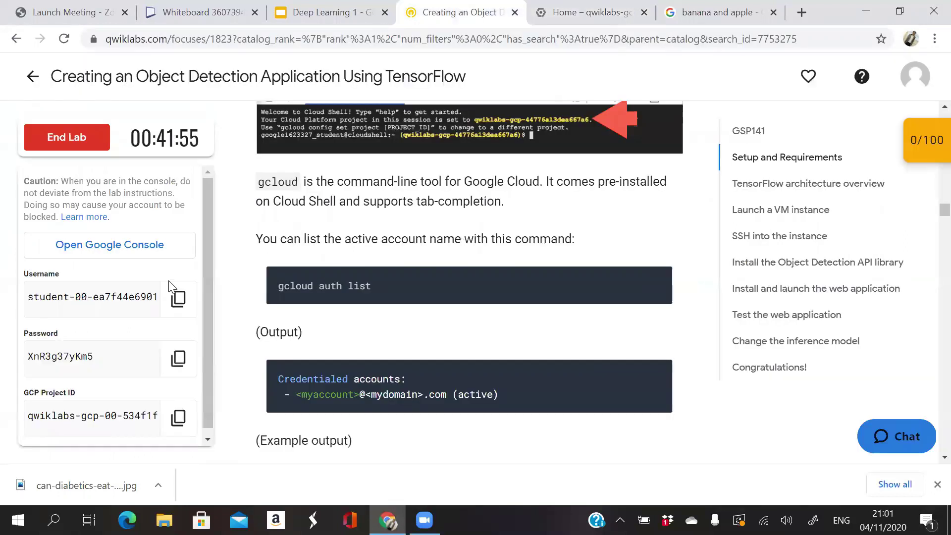
pyautogui.tripleClick(76, 300)
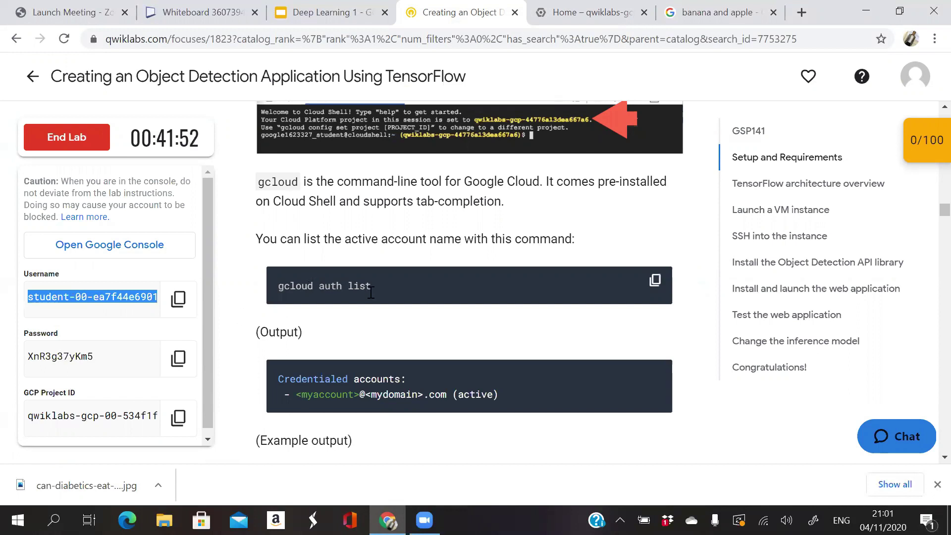
pyautogui.click(614, 11)
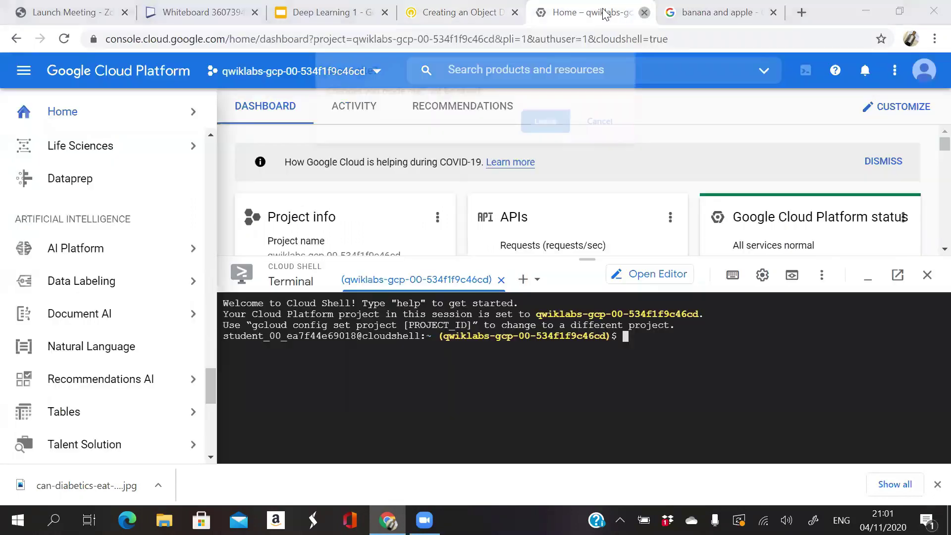
pyautogui.click(605, 123)
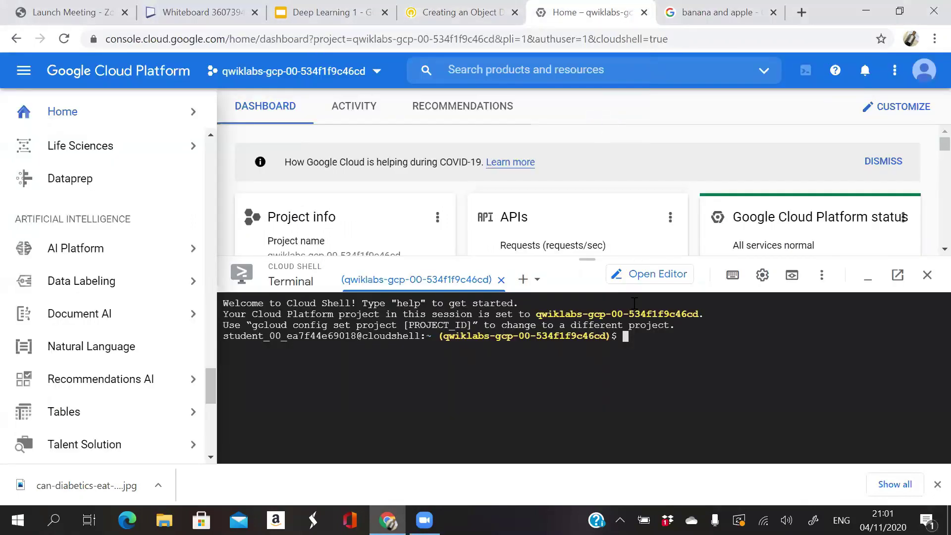
pyautogui.write('gclou d auth lis')
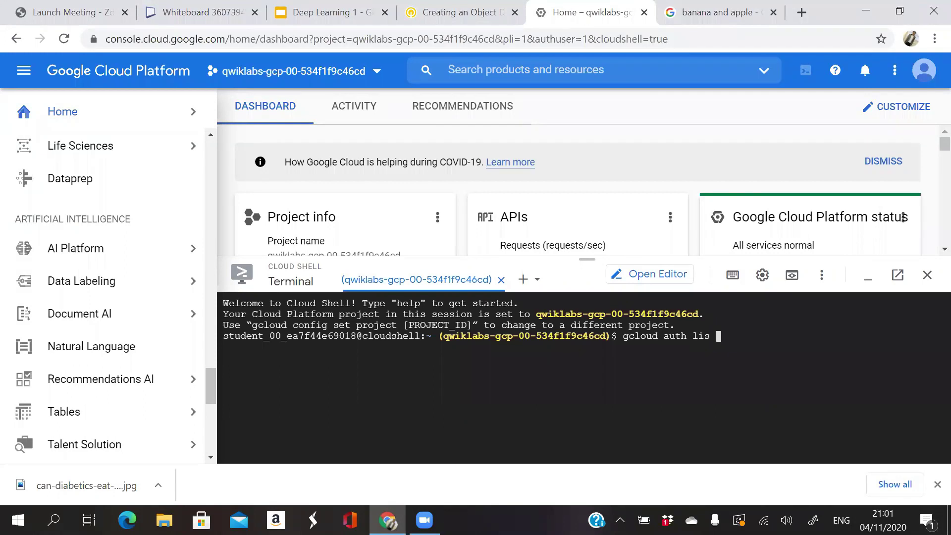
pyautogui.press('BackSpace')
pyautogui.click(461, 13)
pyautogui.click(618, 12)
pyautogui.write('t')
pyautogui.press('Return')
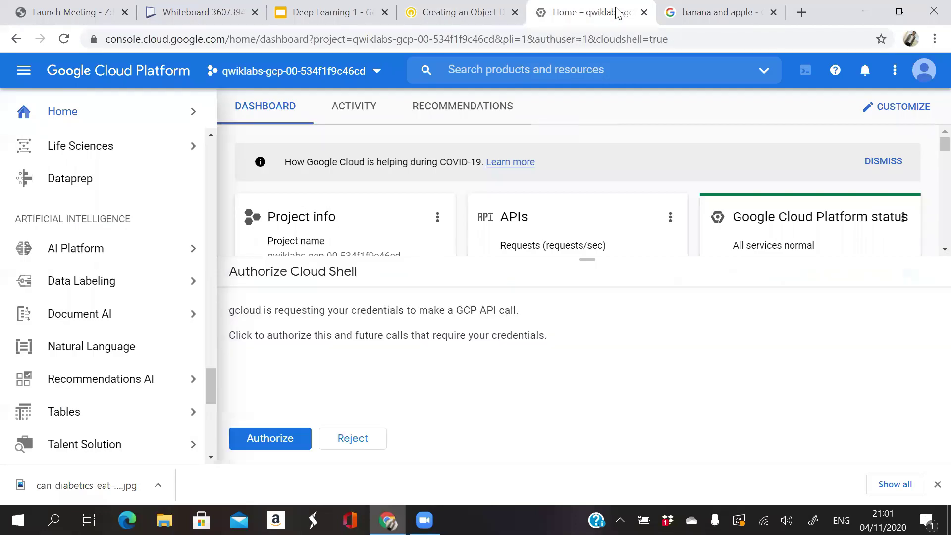
pyautogui.click(270, 438)
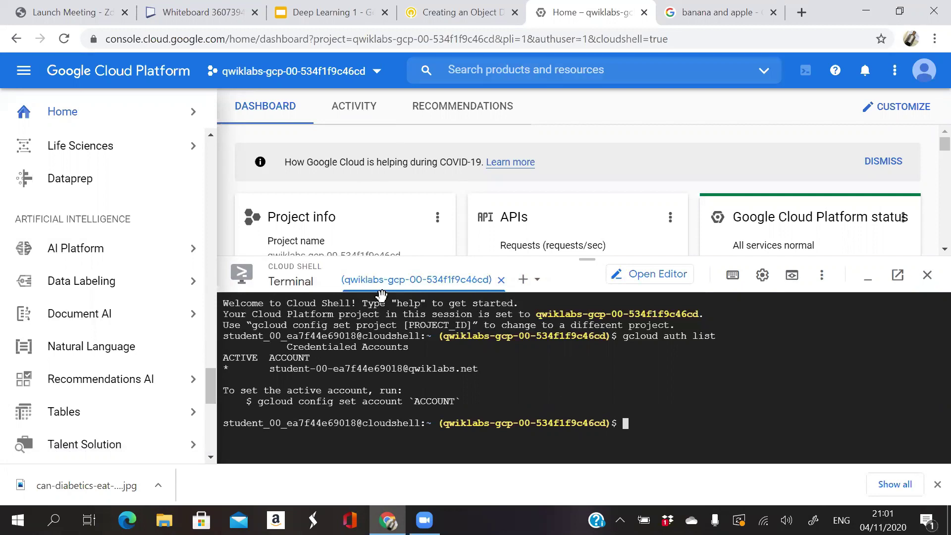
# - Find the lab's command for listing the project ID and enter "gcloud config project list" at the Cloud Shell prompt
pyautogui.click(449, 12)
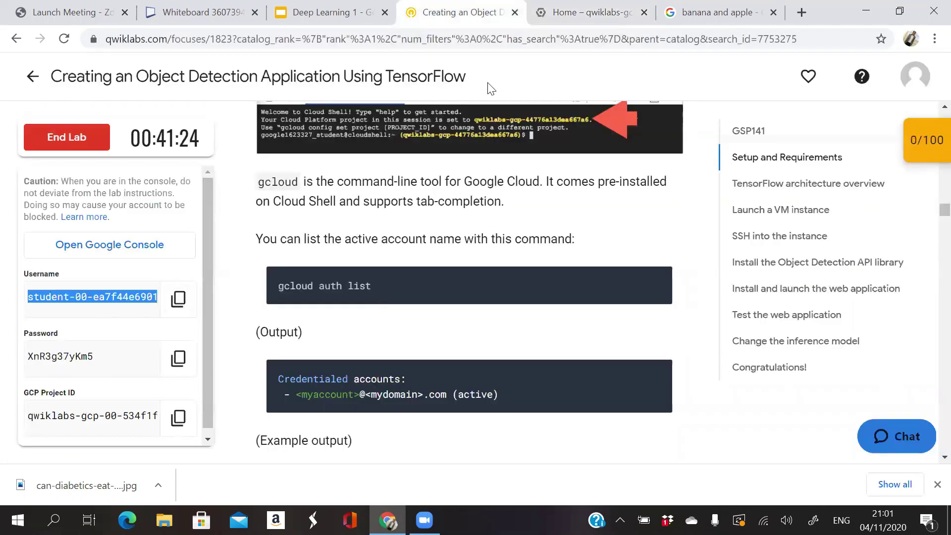
pyautogui.hotkey('ctrl', 'Tab')
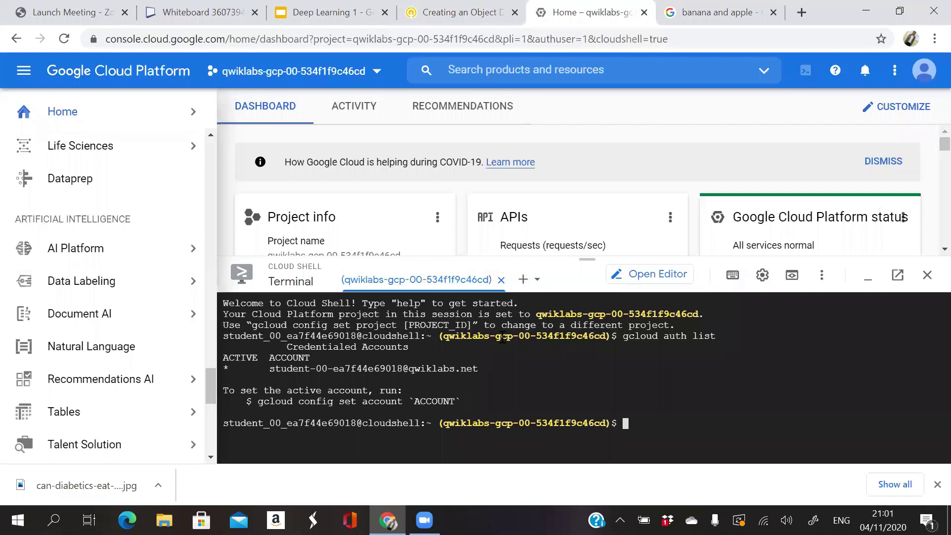
pyautogui.hotkey('ctrl', 'shift', 'Tab')
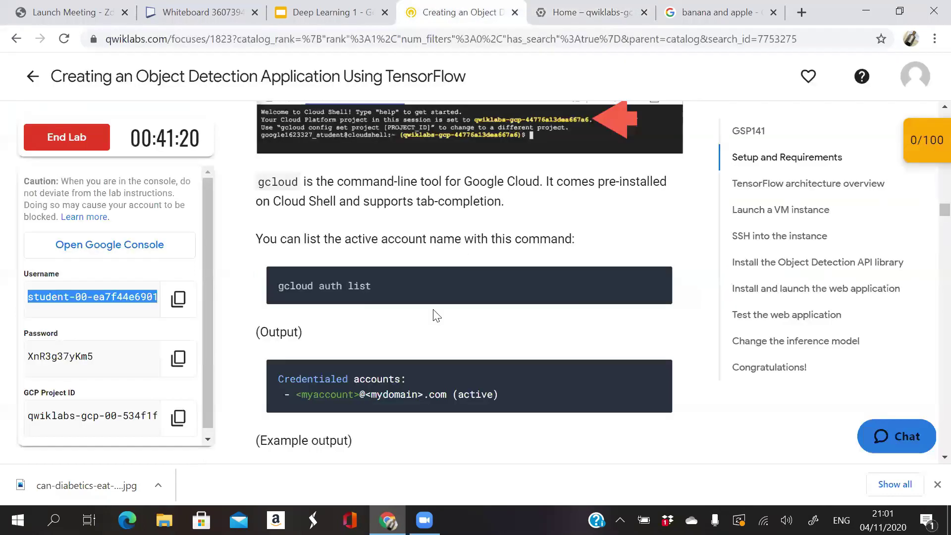
pyautogui.scroll(-5, 436, 316)
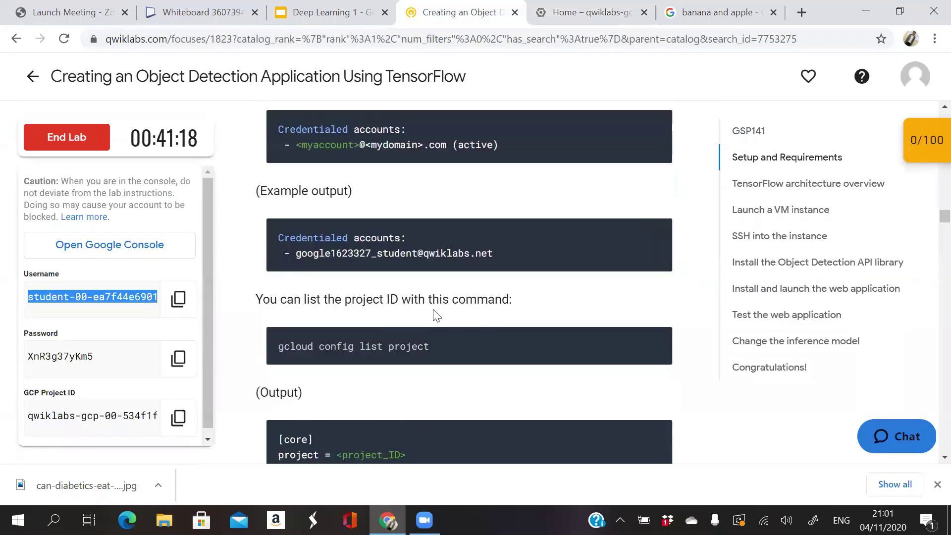
pyautogui.scroll(-1, 434, 312)
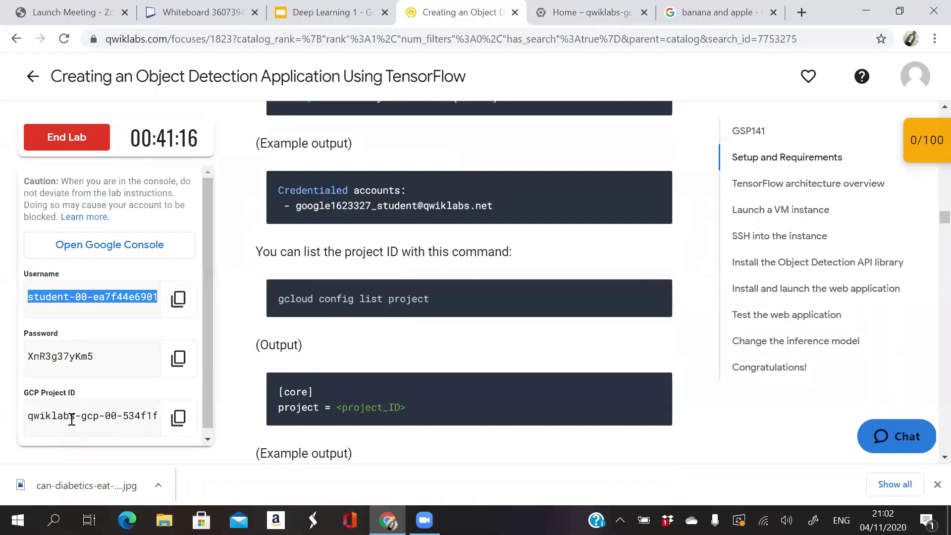
pyautogui.click(592, 11)
pyautogui.write('gcloud con')
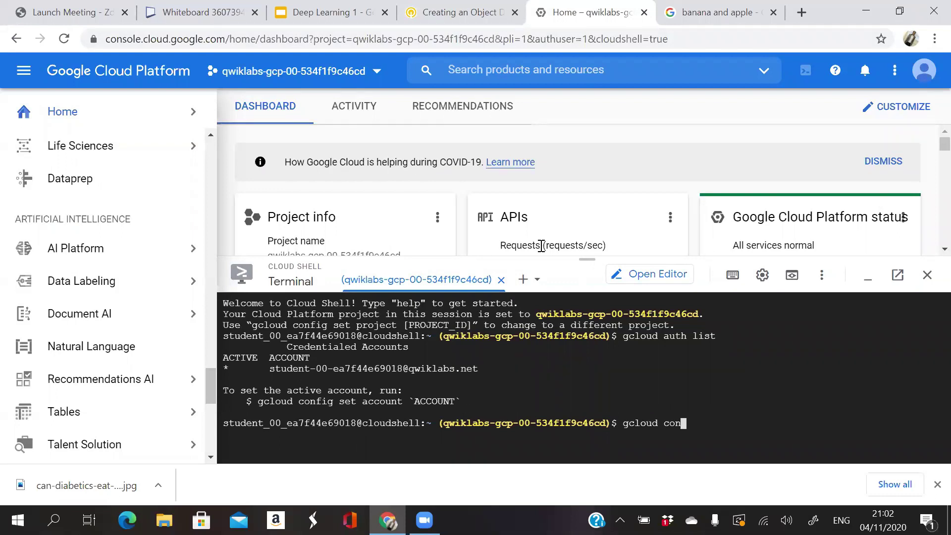
pyautogui.write('fig project list')
# - Check the command against the lab instructions, correct it to "gcloud config list project", and run it in Cloud Shell
pyautogui.click(486, 7)
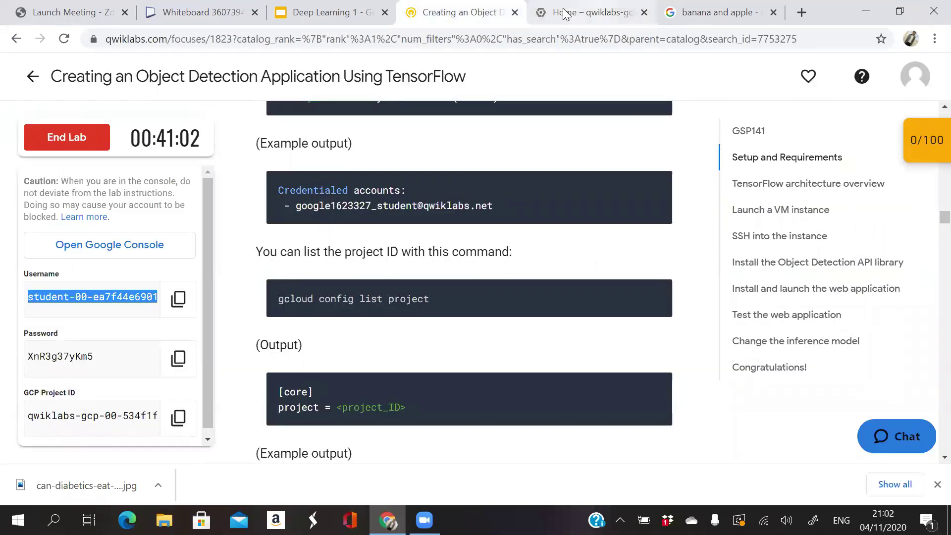
pyautogui.click(589, 11)
pyautogui.press('BackSpace')
pyautogui.press('BackSpace')
pyautogui.press('BackSpace')
pyautogui.press('BackSpace')
pyautogui.press('BackSpace')
pyautogui.press('BackSpace')
pyautogui.press('BackSpace')
pyautogui.press('BackSpace')
pyautogui.press('BackSpace')
pyautogui.press('BackSpace')
pyautogui.press('BackSpace')
pyautogui.press('BackSpace')
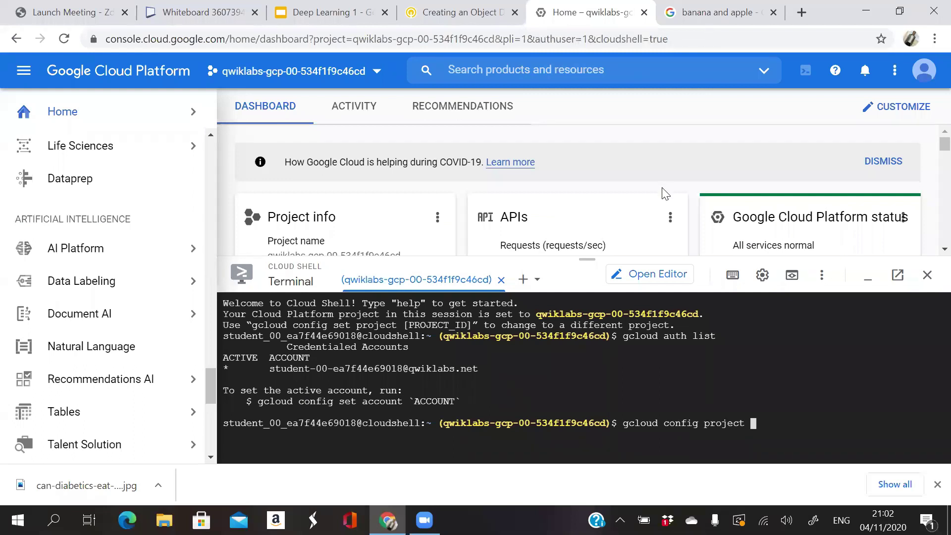
pyautogui.write('list project')
pyautogui.press('Return')
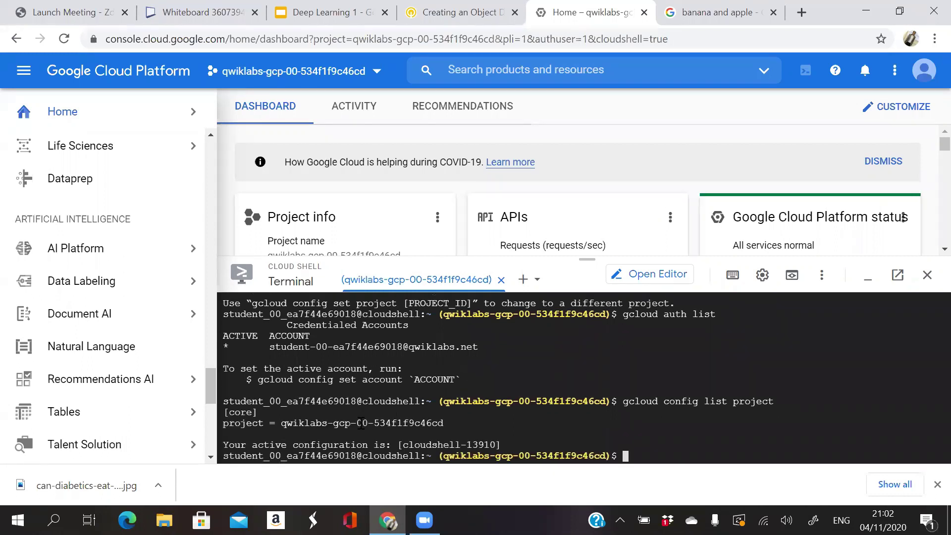
# - Read the lab's TensorFlow architecture overview, covering the components, local and remote implementation, and pre-trained models
pyautogui.hotkey('ctrl', 'shift', 'Tab')
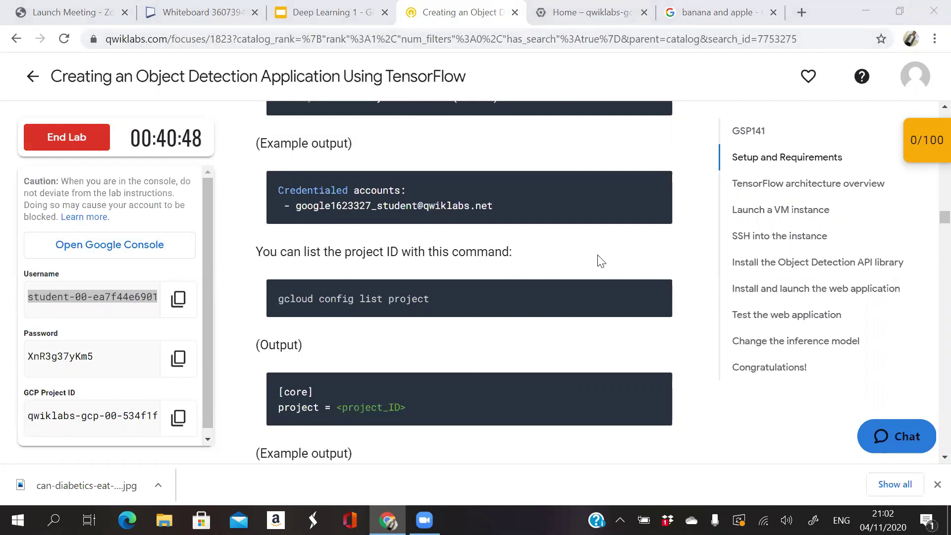
pyautogui.click(674, 160)
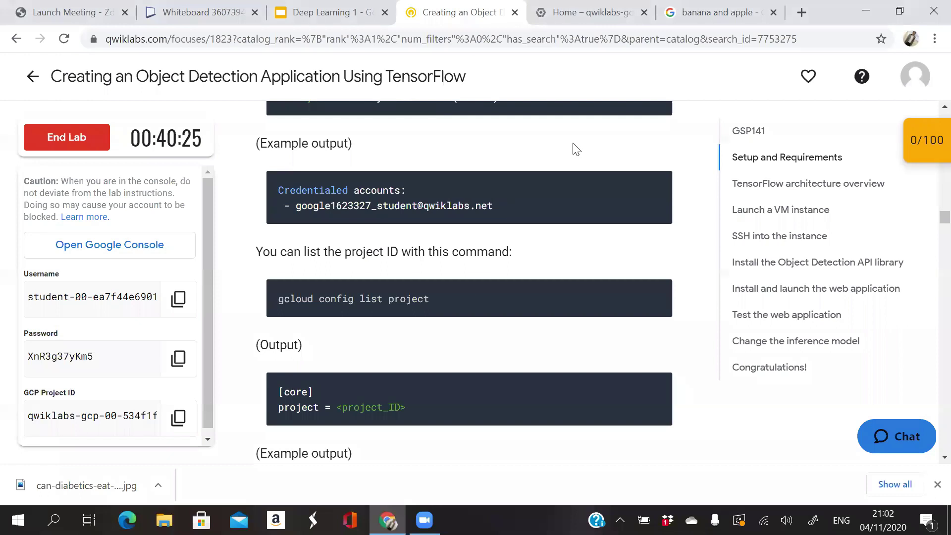
pyautogui.scroll(-3, 498, 161)
pyautogui.scroll(-7, 498, 162)
pyautogui.scroll(-2, 498, 162)
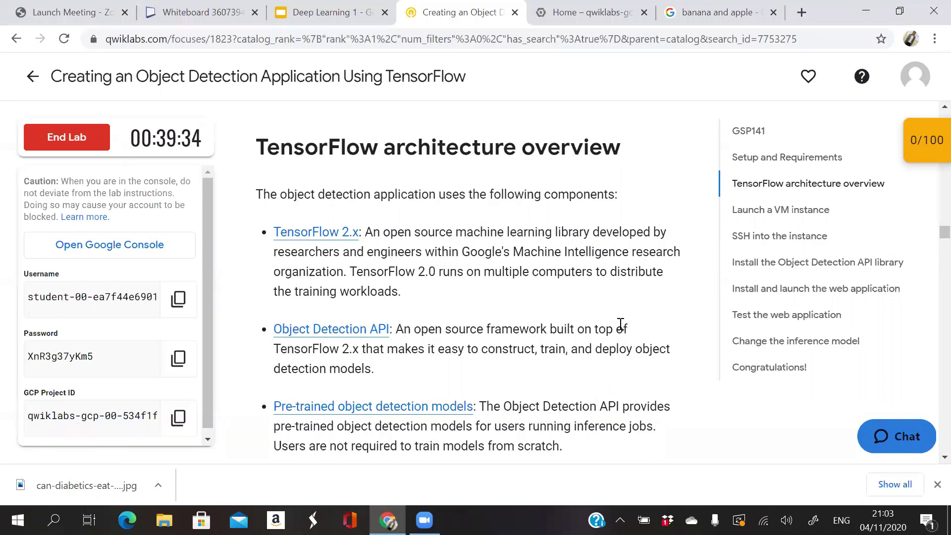
pyautogui.scroll(-3, 620, 327)
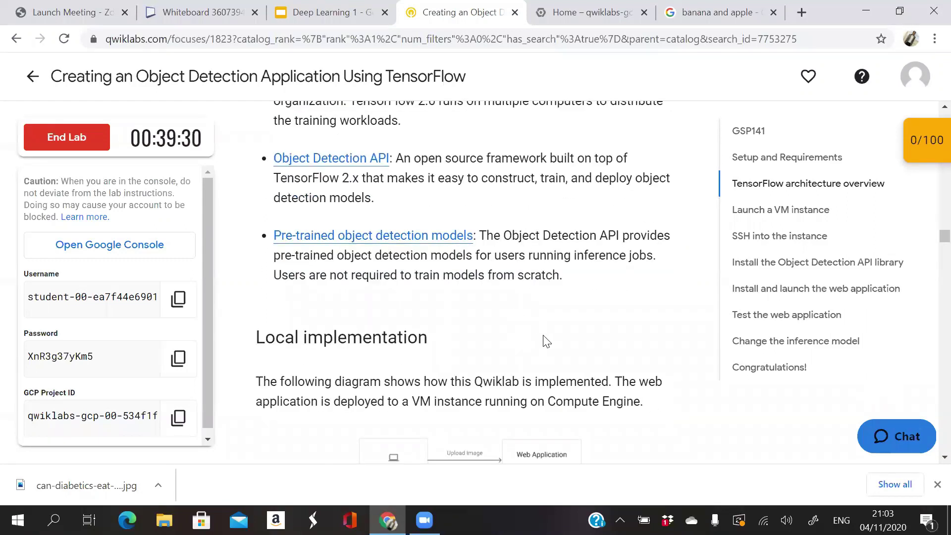
pyautogui.scroll(-2, 575, 289)
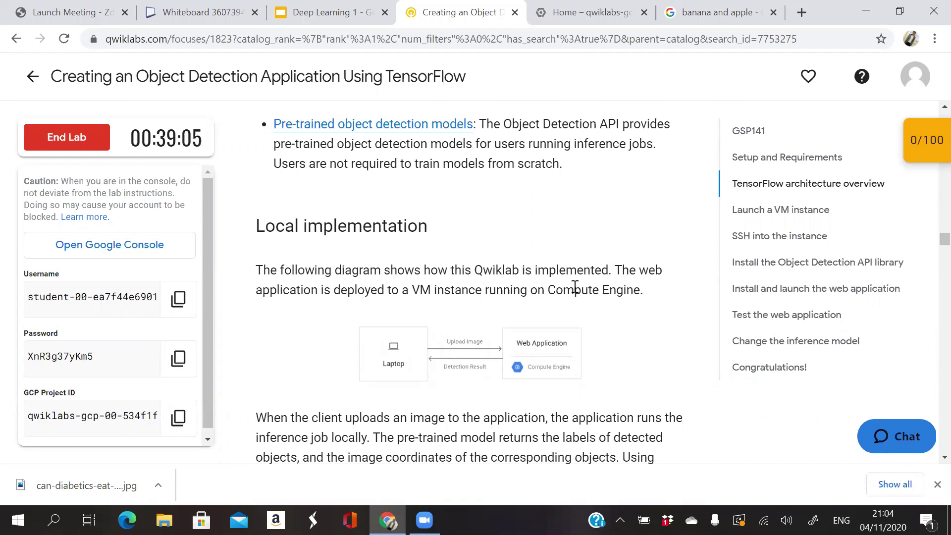
pyautogui.scroll(-4, 574, 287)
pyautogui.scroll(-2, 574, 286)
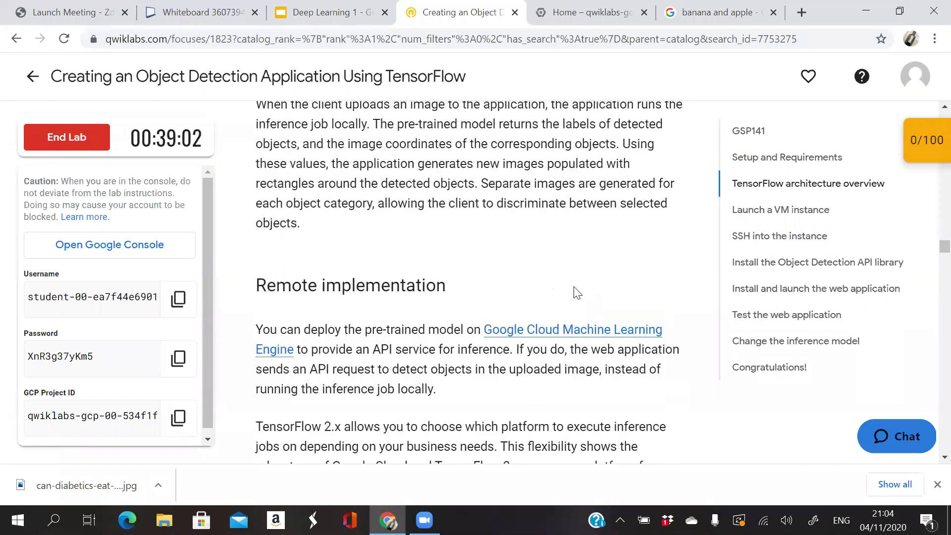
pyautogui.scroll(-2, 575, 286)
pyautogui.scroll(-2, 575, 287)
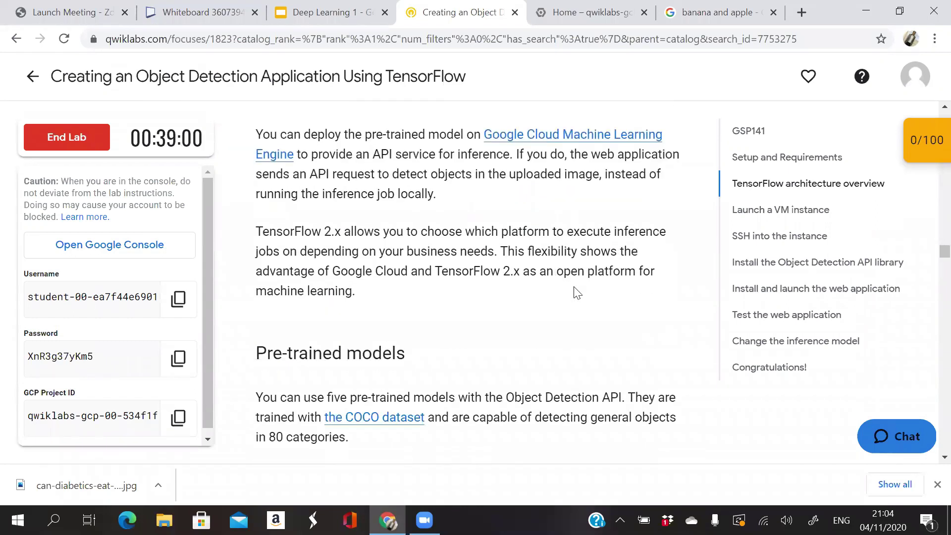
# - Read the lab's pre-trained models table and the "Launch a VM instance" settings for machine type, firewall and networking
pyautogui.scroll(-5, 575, 288)
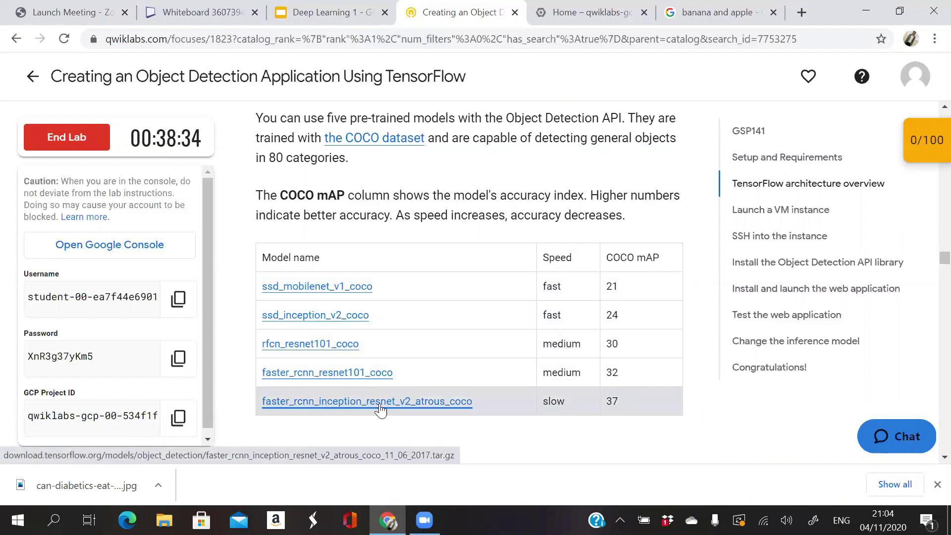
pyautogui.scroll(-3, 418, 412)
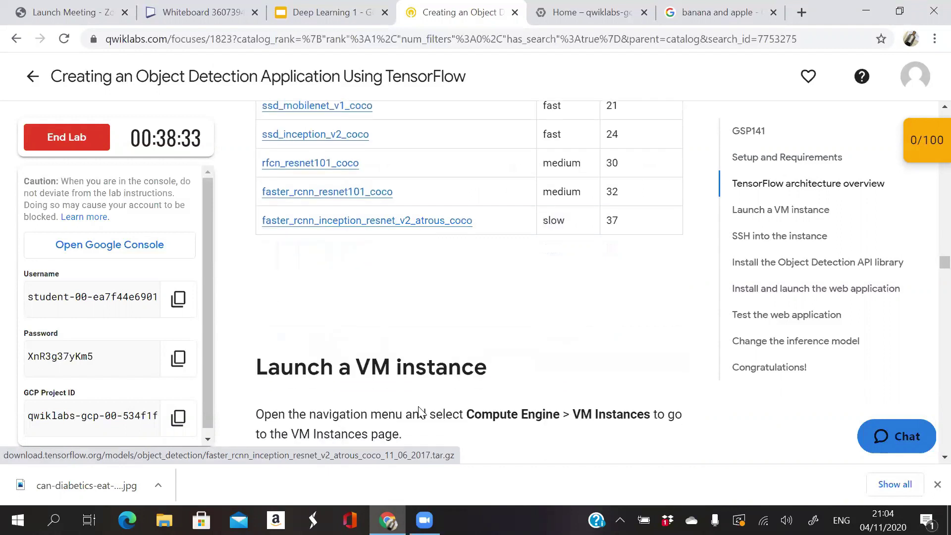
pyautogui.scroll(-3, 421, 411)
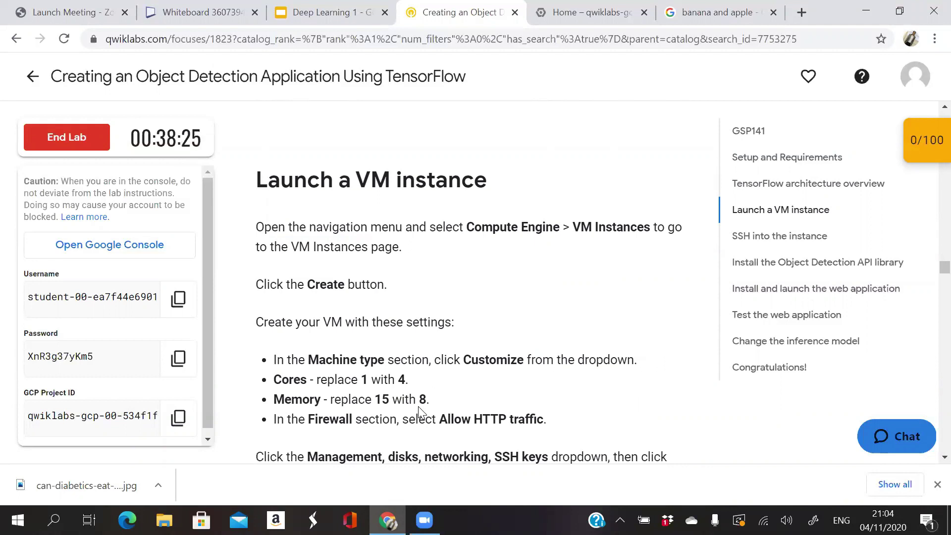
pyautogui.scroll(-1, 418, 406)
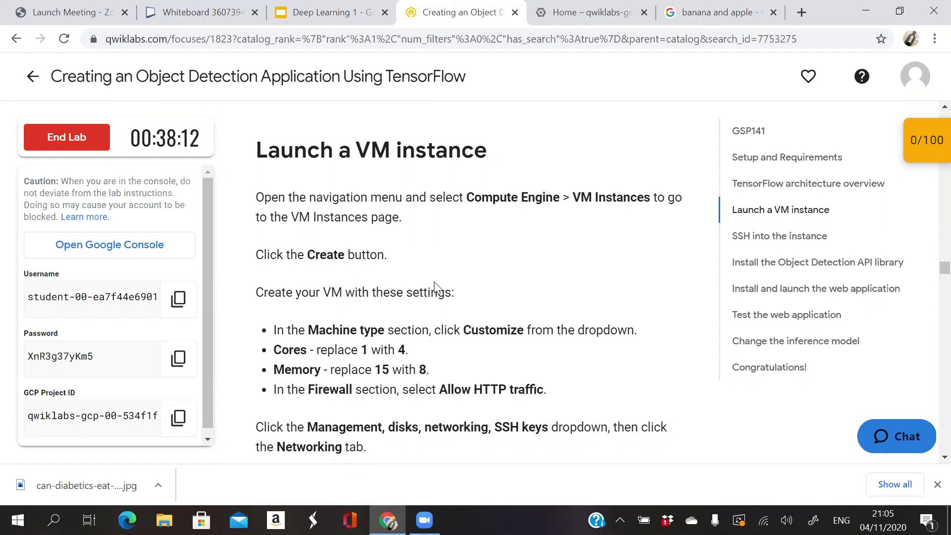
pyautogui.scroll(-2, 429, 286)
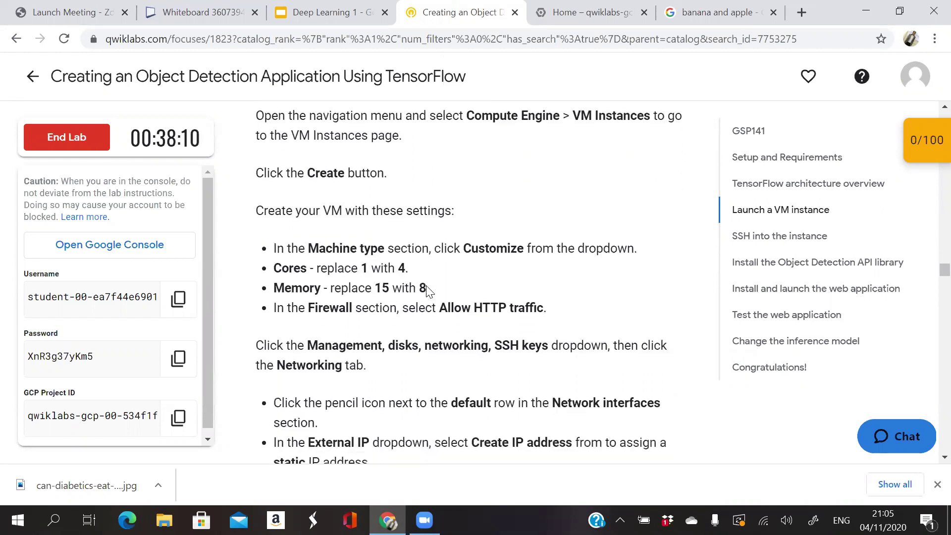
pyautogui.scroll(-1, 427, 285)
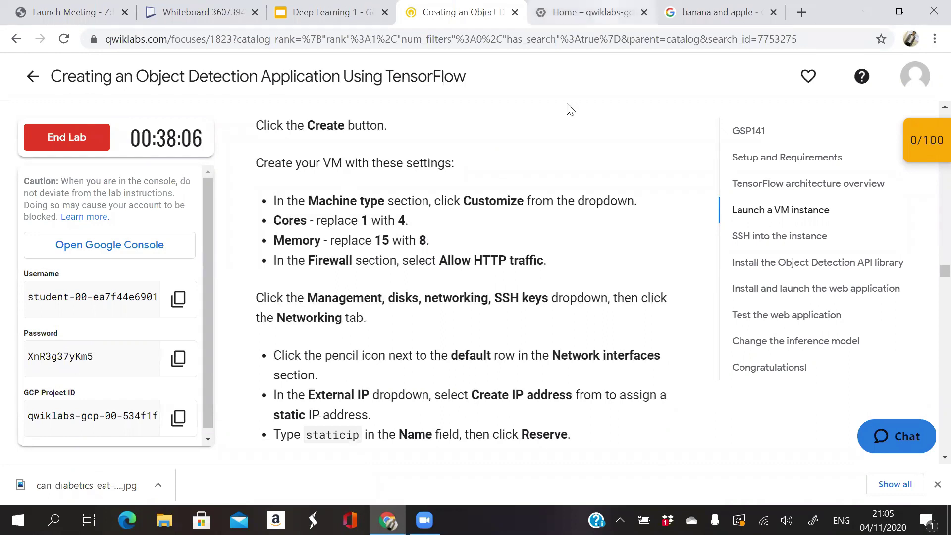
# - Switch to the Google Cloud console, search for "compute", and open the Add VM Instance page
pyautogui.hotkey('ctrl', 'Tab')
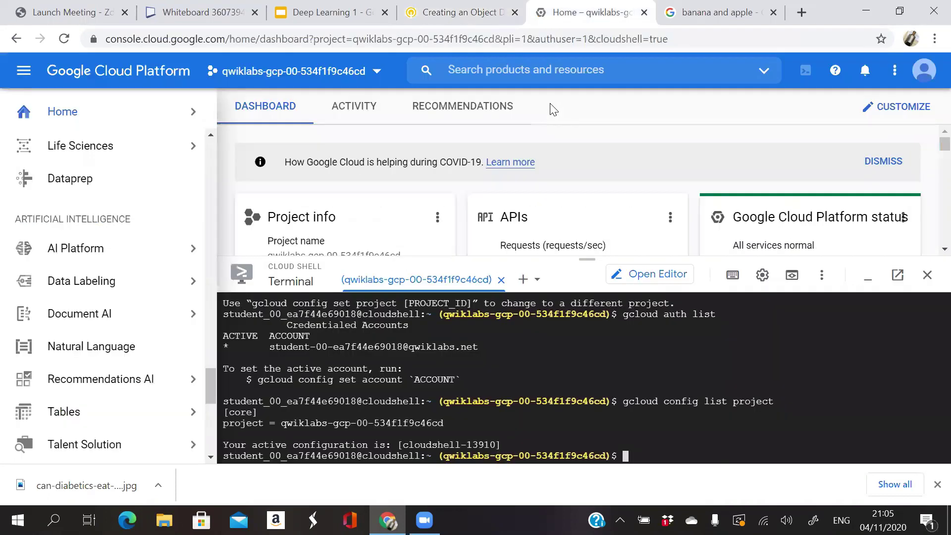
pyautogui.click(574, 82)
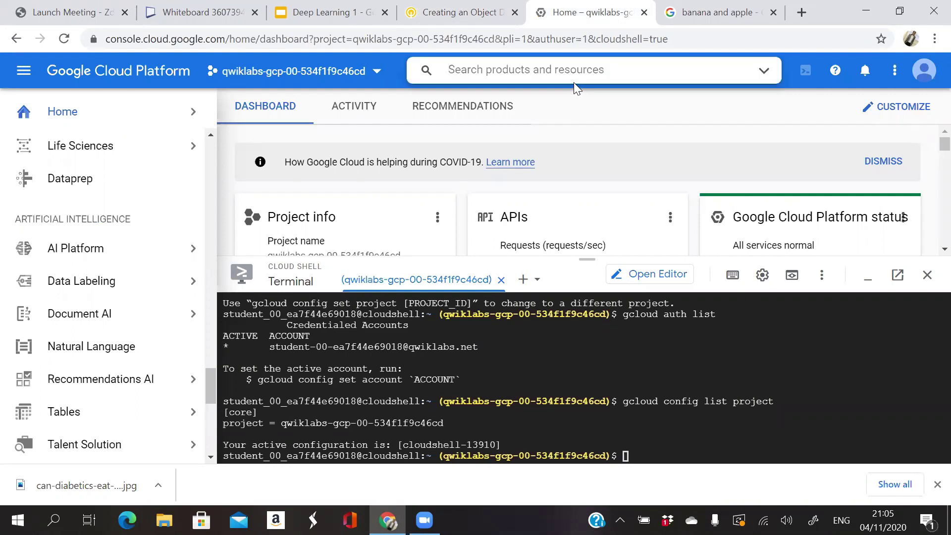
pyautogui.write('cpo')
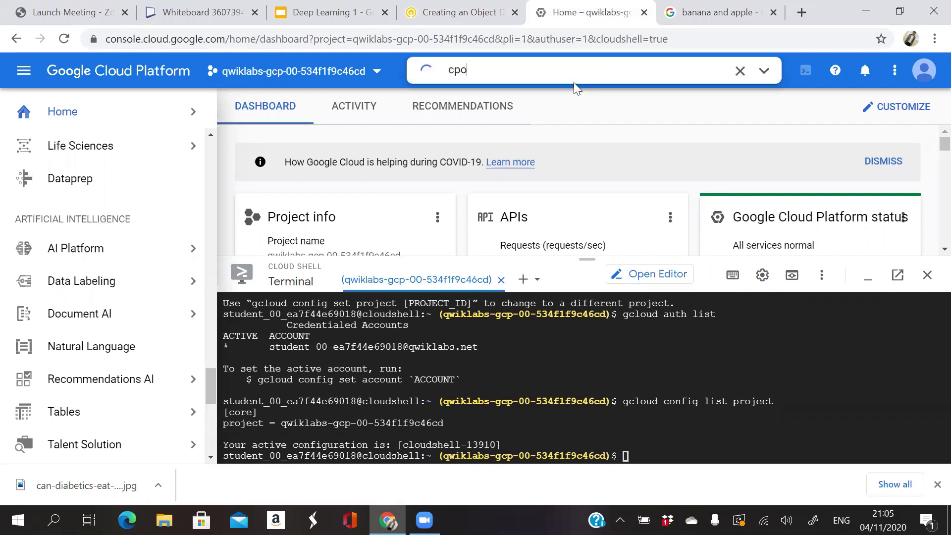
pyautogui.hotkey('ctrl', 'a')
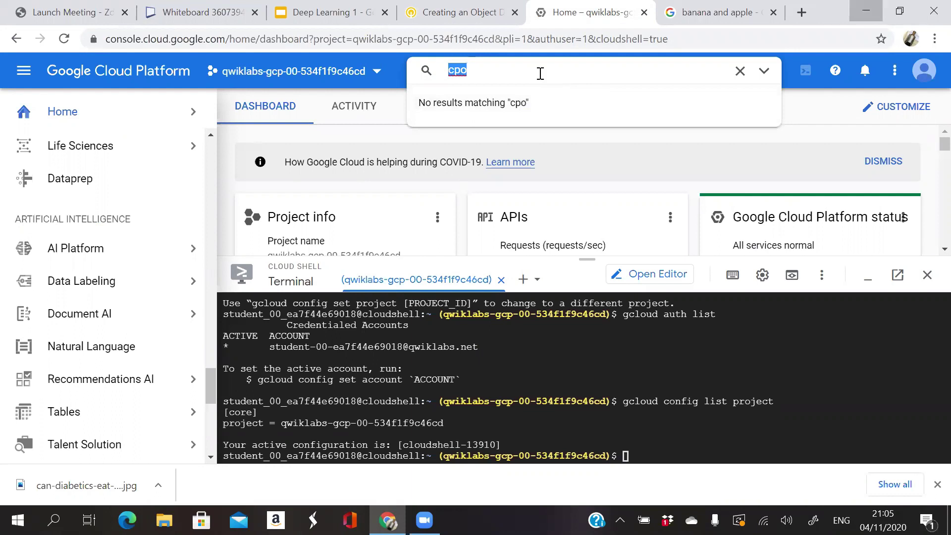
pyautogui.press('BackSpace')
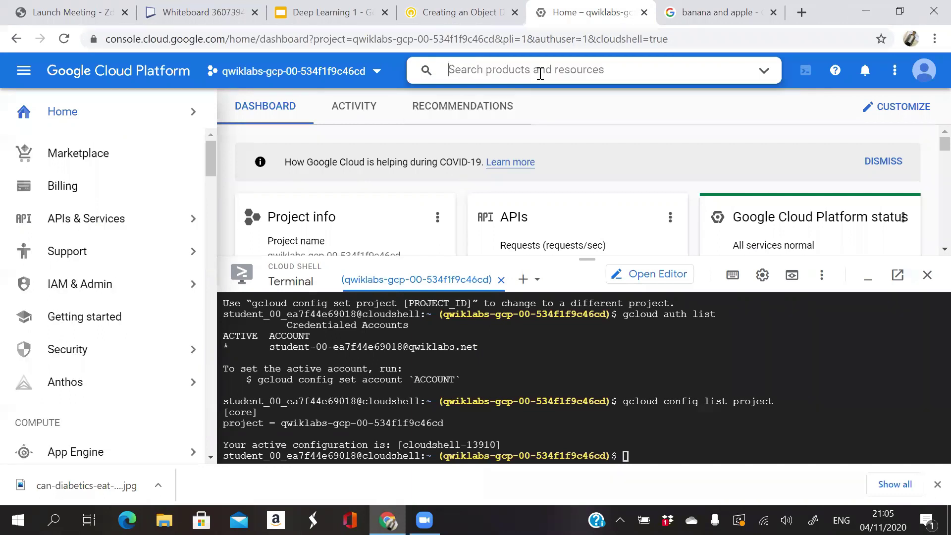
pyautogui.write('compute')
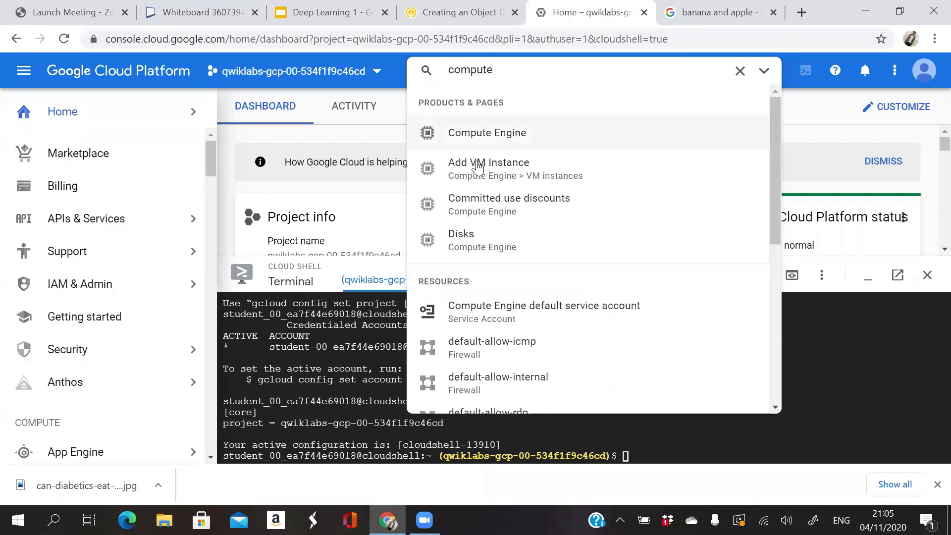
pyautogui.click(478, 168)
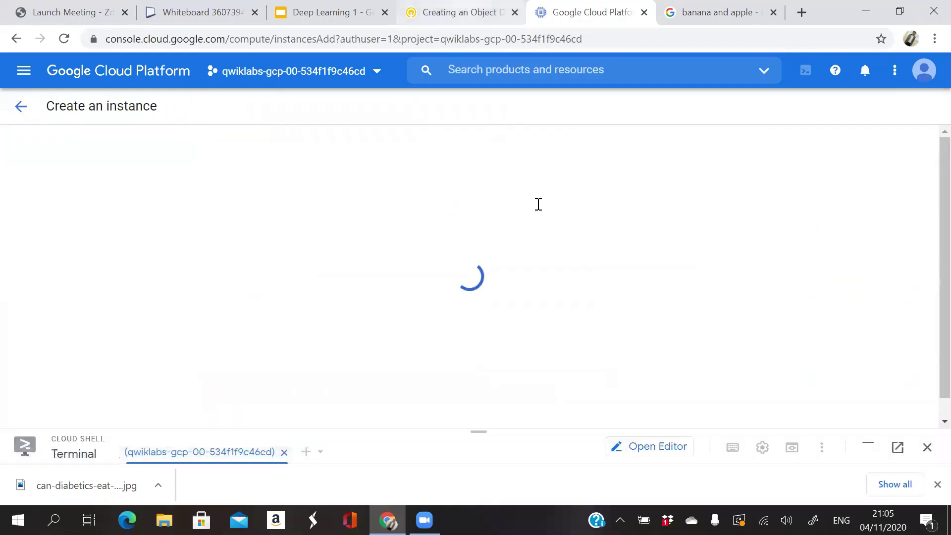
# - Compare the lab's VM settings with the fields of the instance creation form, especially the machine configuration
pyautogui.hotkey('ctrl', 'shift', 'Tab')
pyautogui.scroll(-1, 538, 204)
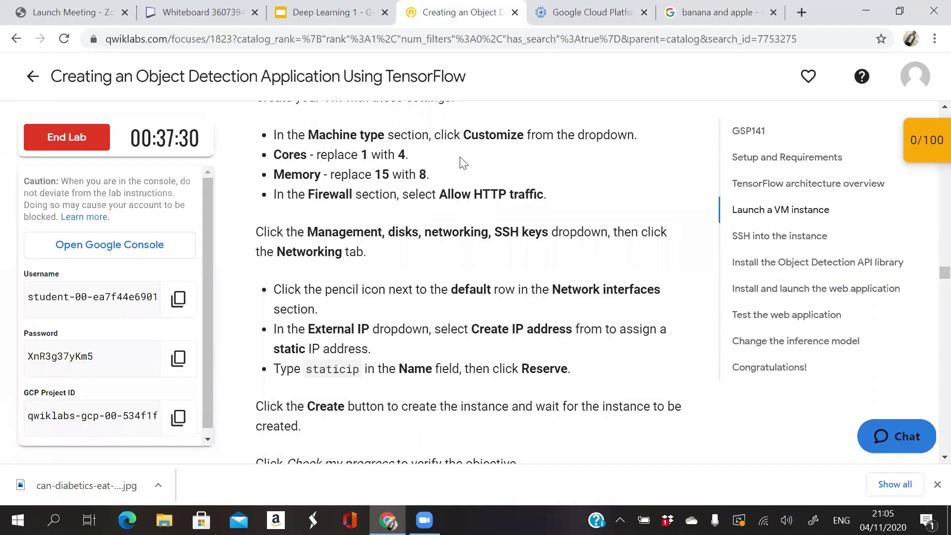
pyautogui.click(563, 18)
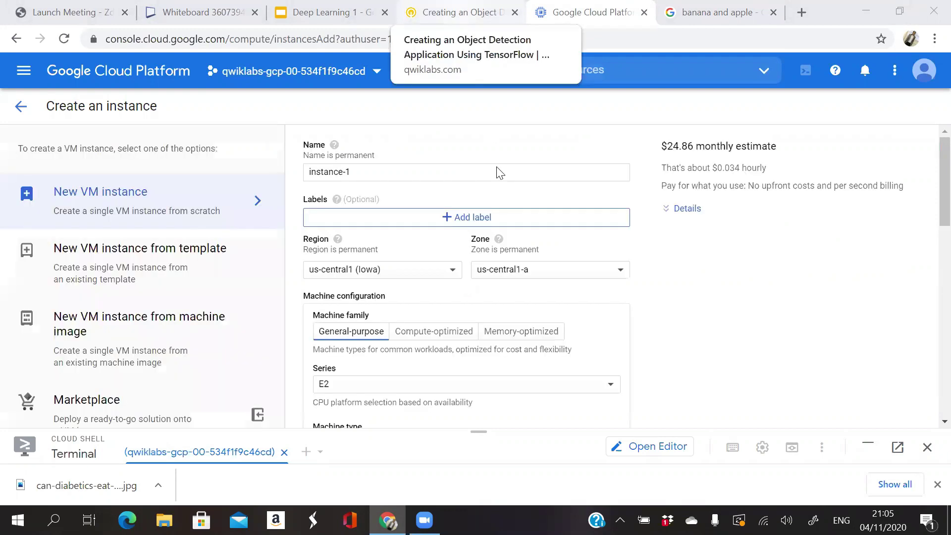
pyautogui.hotkey('ctrl', 'shift', 'Tab')
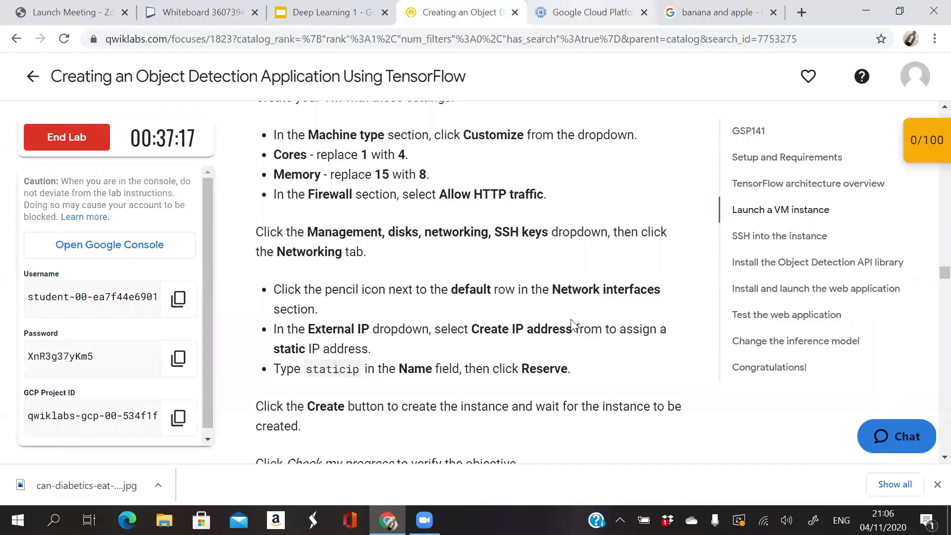
pyautogui.hotkey('ctrl', 'Tab')
pyautogui.scroll(-1, 572, 325)
pyautogui.scroll(-1, 571, 324)
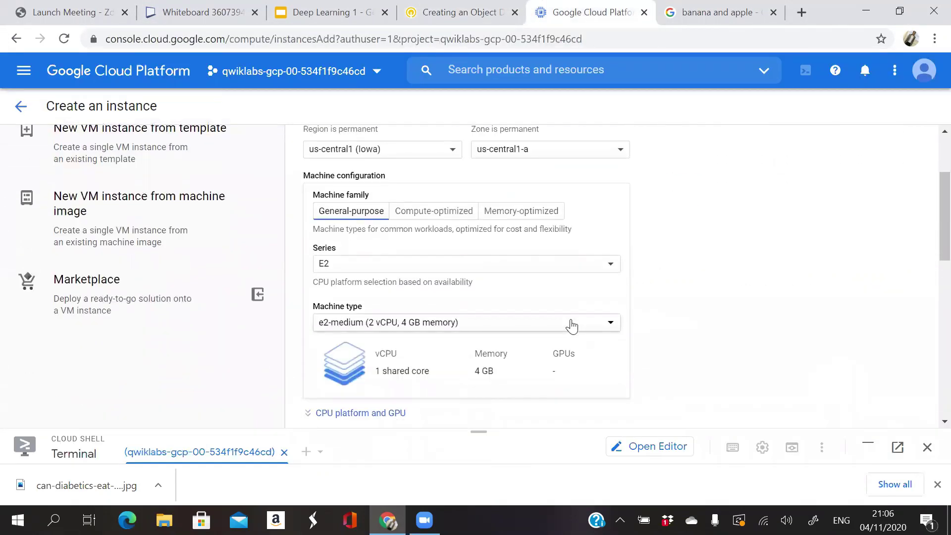
pyautogui.scroll(-1, 571, 325)
pyautogui.scroll(-1, 572, 326)
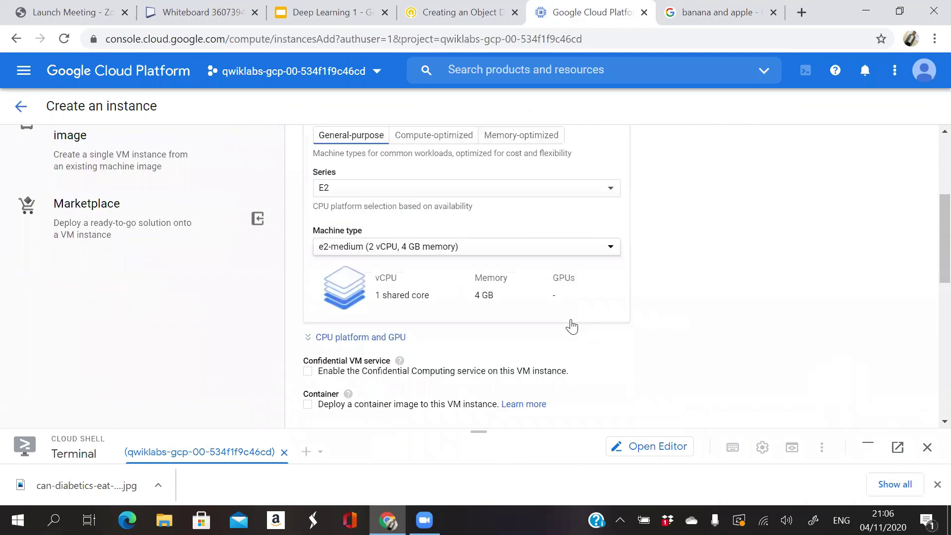
pyautogui.scroll(-1, 572, 327)
pyautogui.scroll(3, 573, 326)
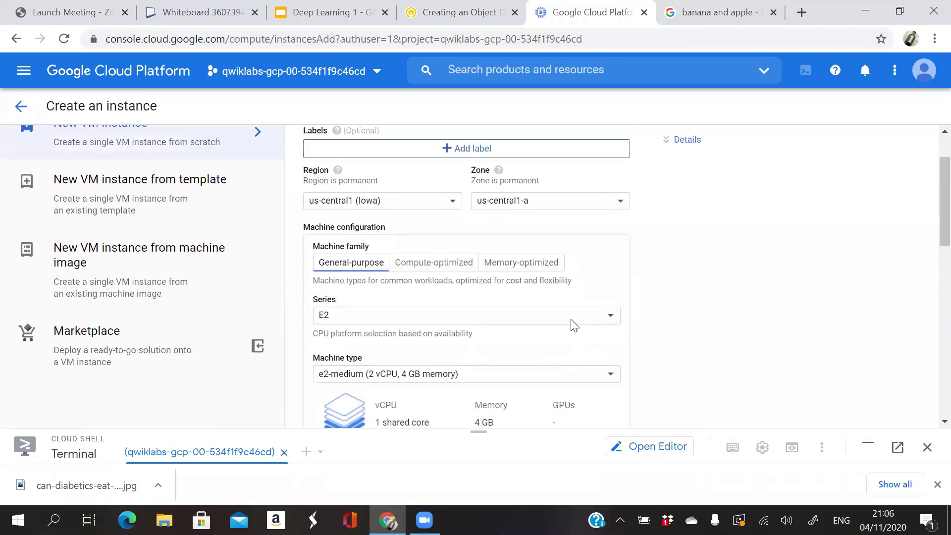
pyautogui.scroll(2, 559, 239)
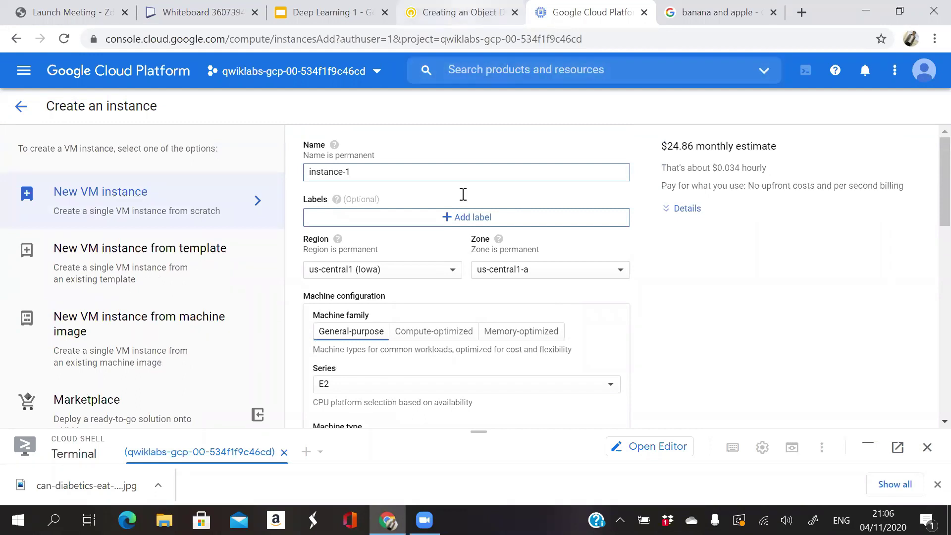
# - Check the machine type required by the lab and set the new instance's machine type to Custom
pyautogui.hotkey('ctrl', 'shift', 'Tab')
pyautogui.scroll(1, 465, 200)
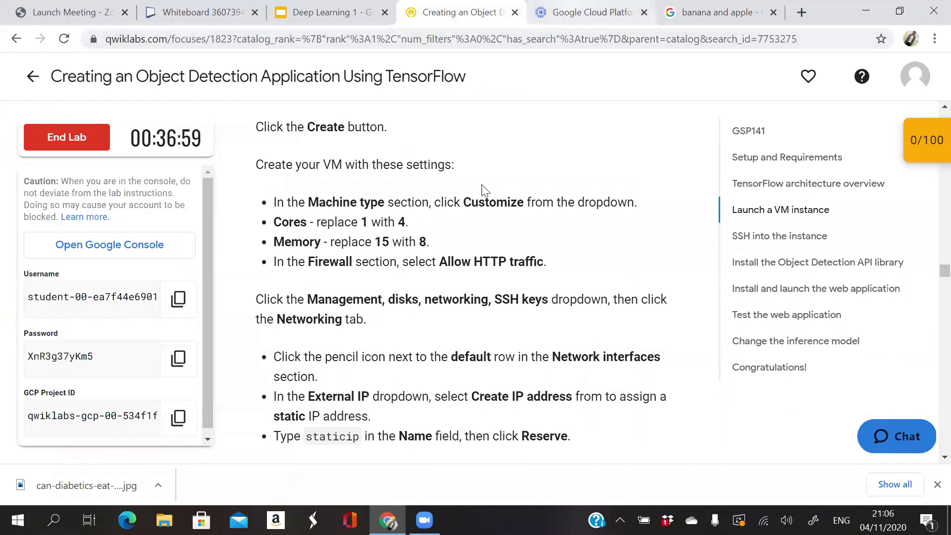
pyautogui.hotkey('ctrl', 'Tab')
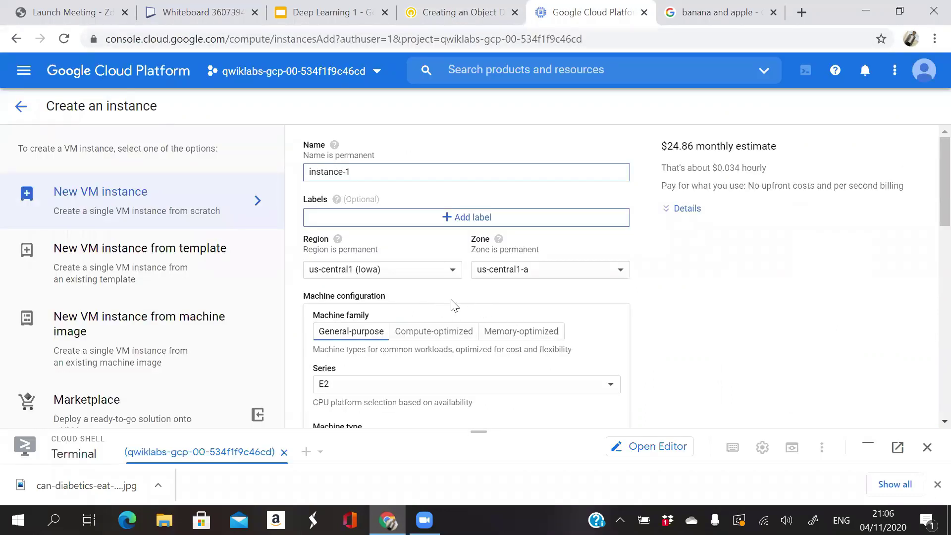
pyautogui.scroll(-2, 455, 306)
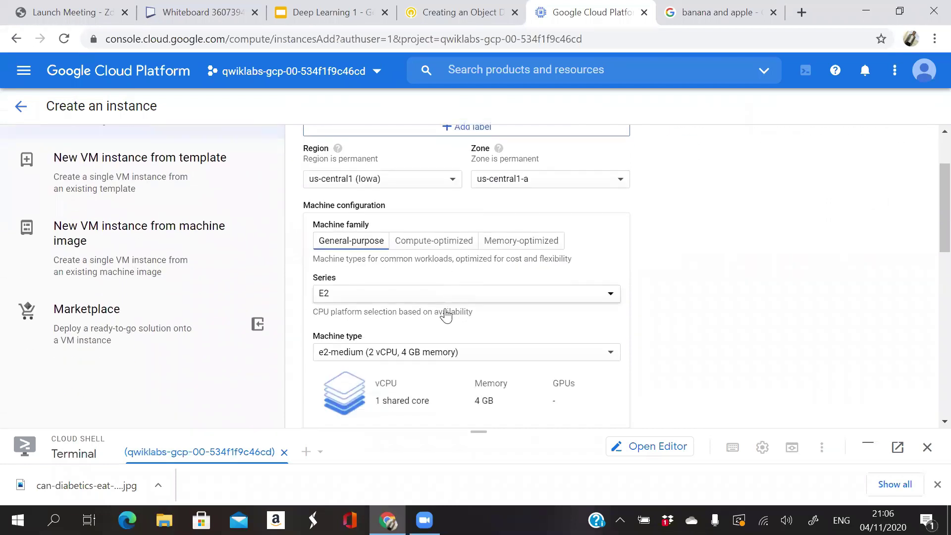
pyautogui.scroll(-1, 446, 315)
pyautogui.click(446, 316)
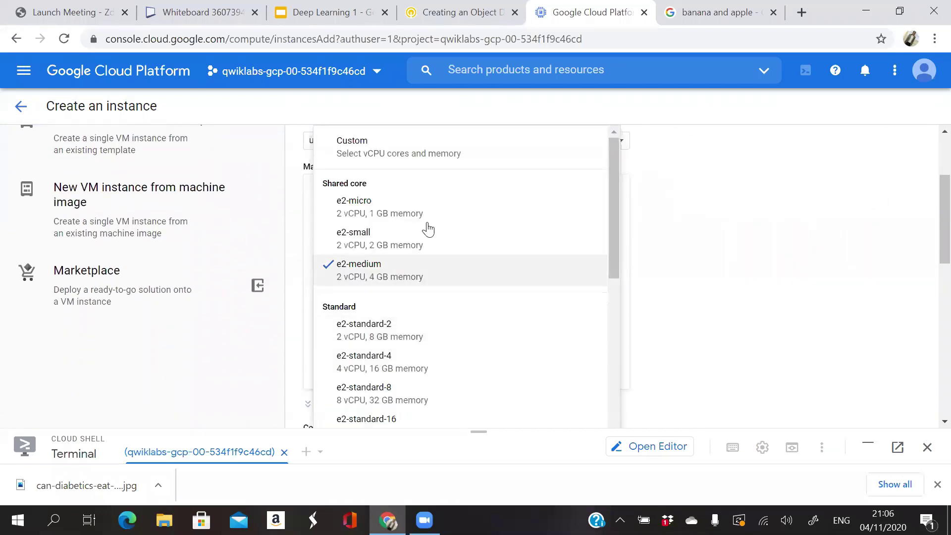
pyautogui.click(421, 151)
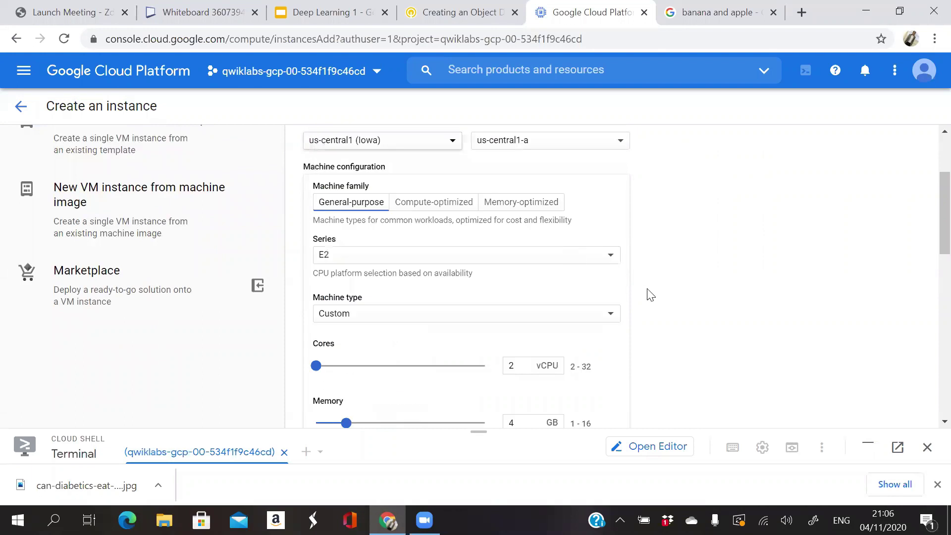
pyautogui.scroll(-1, 661, 306)
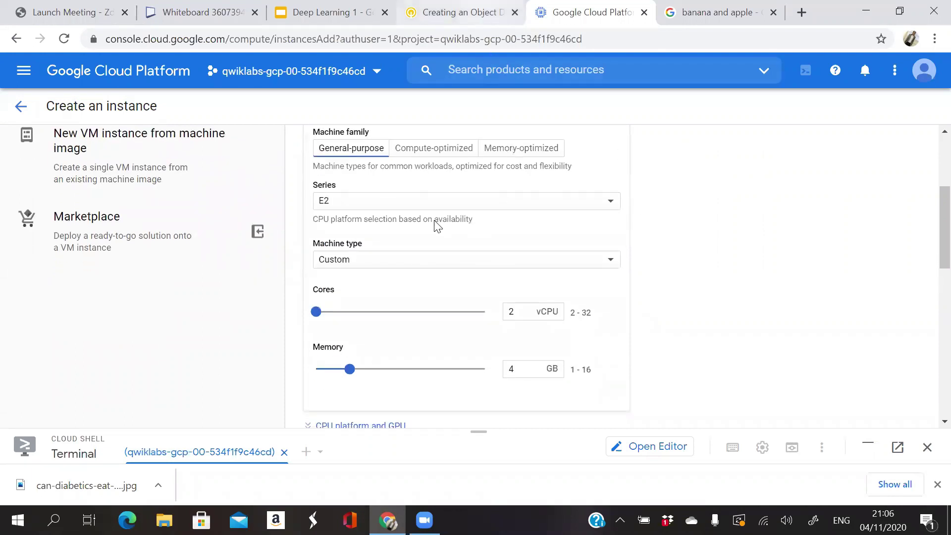
# - Set the custom machine to 4 vCPU cores and 8 GB of memory, following the lab instructions
pyautogui.hotkey('ctrl', 'shift', 'Tab')
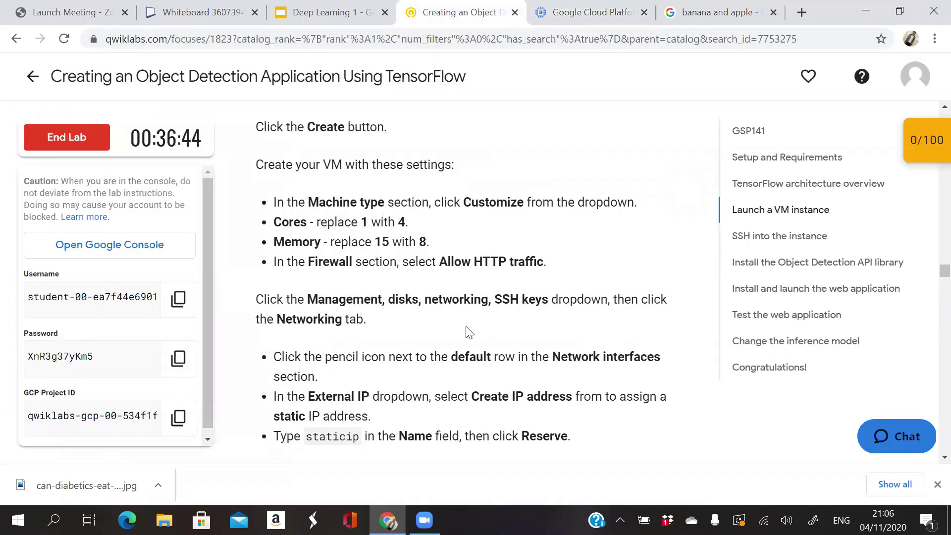
pyautogui.hotkey('ctrl', 'Tab')
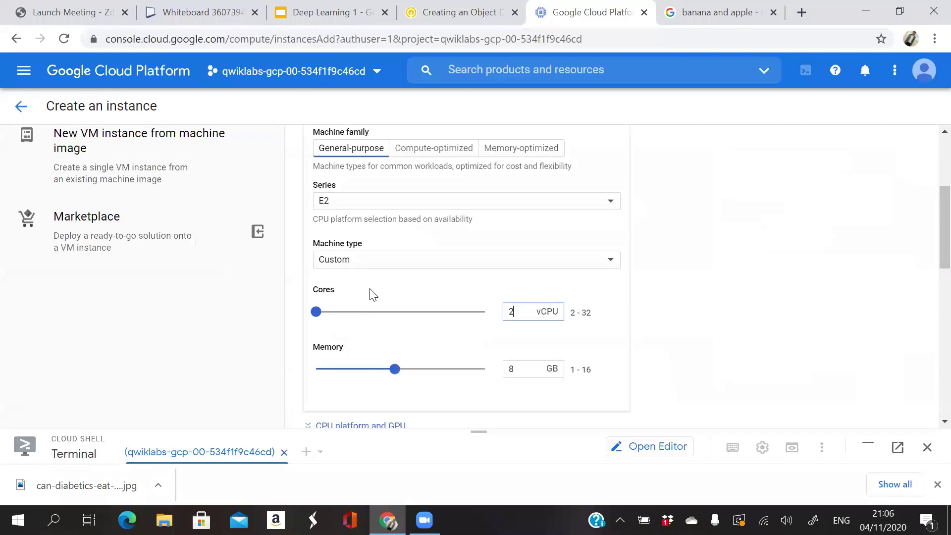
pyautogui.moveTo(329, 317)
pyautogui.mouseDown()
pyautogui.moveTo(337, 314)
pyautogui.moveTo(324, 316)
pyautogui.mouseUp()
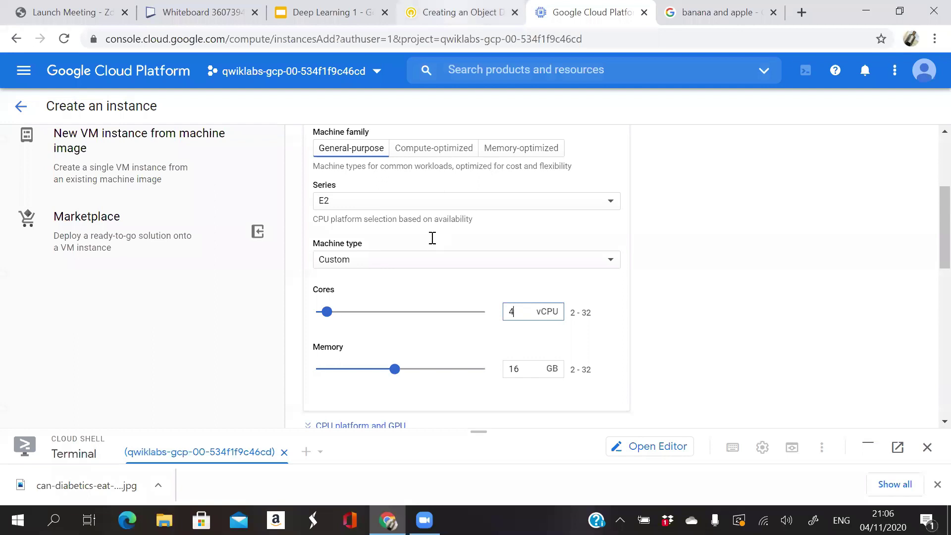
pyautogui.click(456, 13)
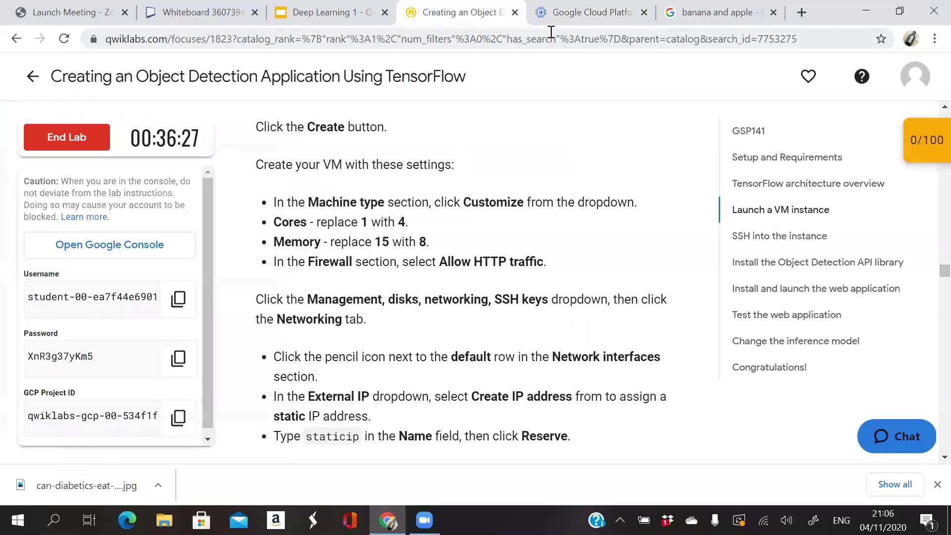
pyautogui.click(570, 16)
pyautogui.click(397, 371)
pyautogui.moveTo(368, 371)
pyautogui.mouseDown()
pyautogui.moveTo(339, 371)
pyautogui.moveTo(350, 369)
pyautogui.mouseUp()
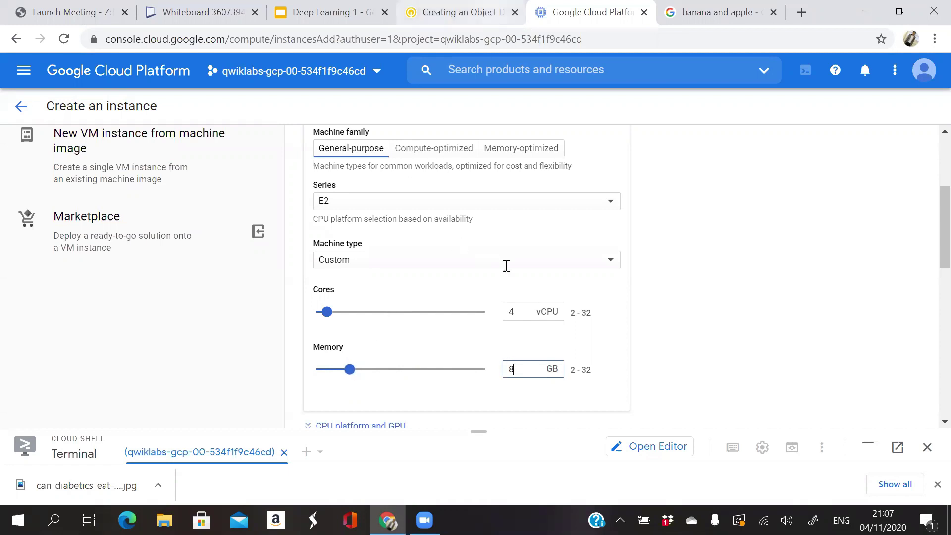
# - Check the lab's firewall requirement and allow HTTP traffic for the new VM instance
pyautogui.hotkey('ctrl', 'shift', 'Tab')
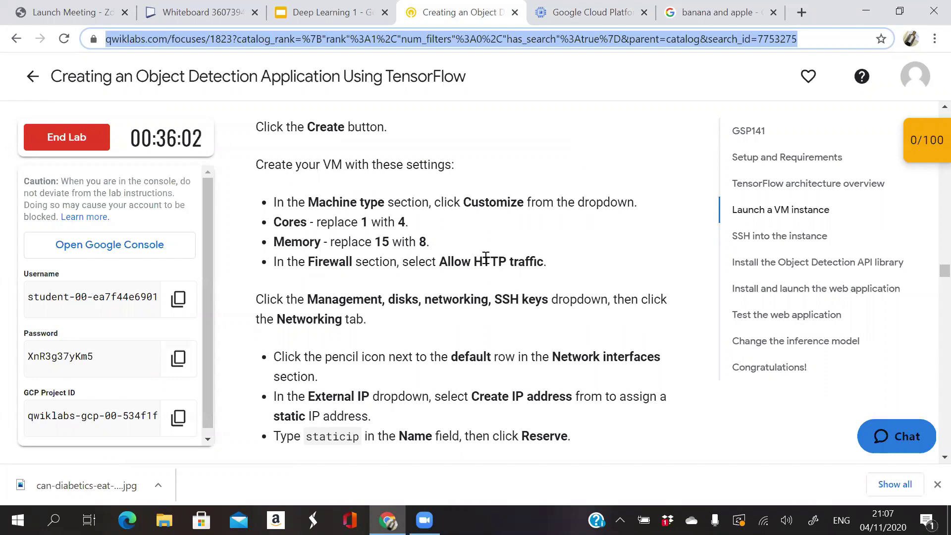
pyautogui.click(579, 15)
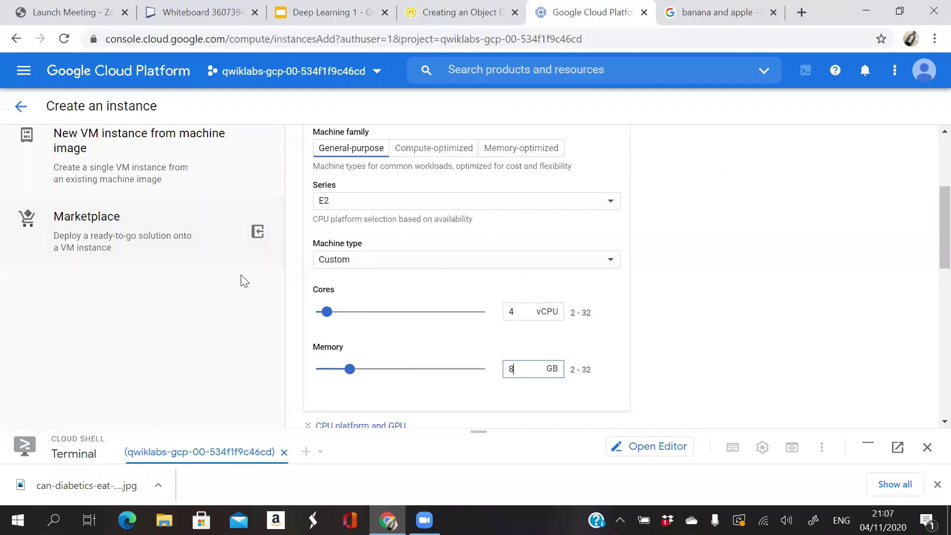
pyautogui.scroll(-4, 244, 278)
pyautogui.scroll(-4, 331, 313)
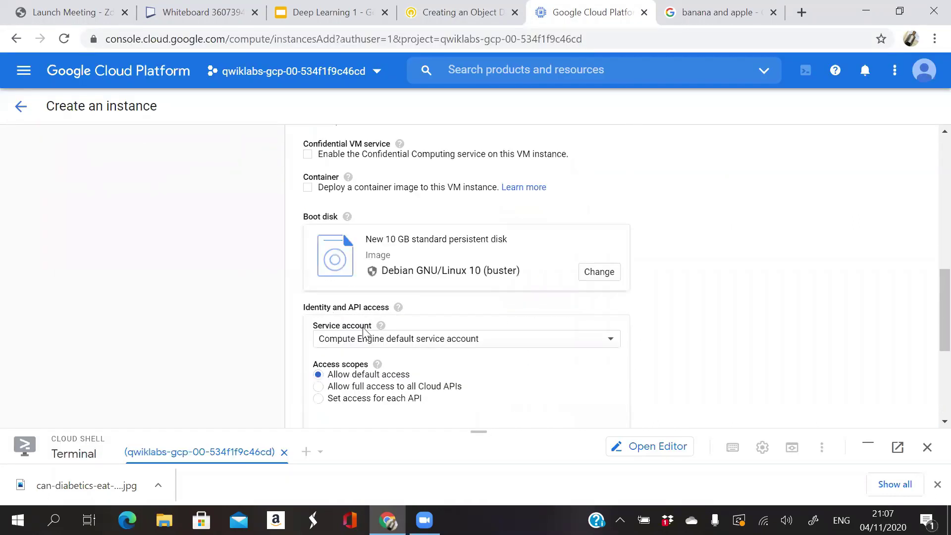
pyautogui.click(312, 372)
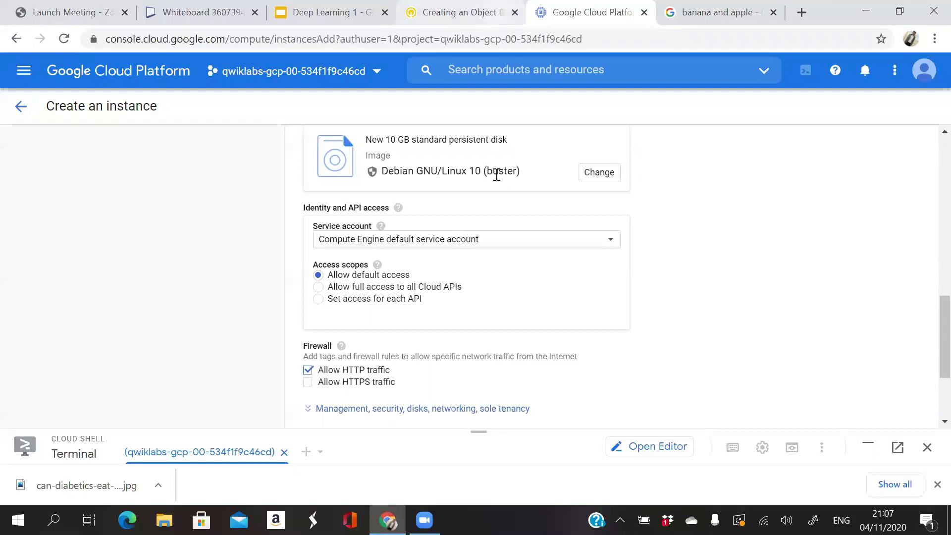
# - Read the lab's networking instructions and look through the instance creation form for the matching management and networking section
pyautogui.hotkey('ctrl', 'shift', 'Tab')
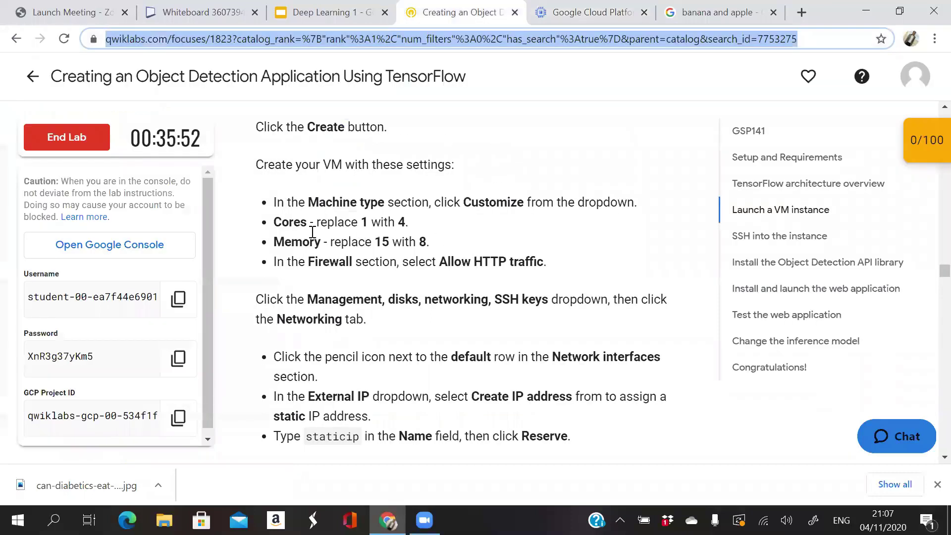
pyautogui.scroll(-2, 312, 232)
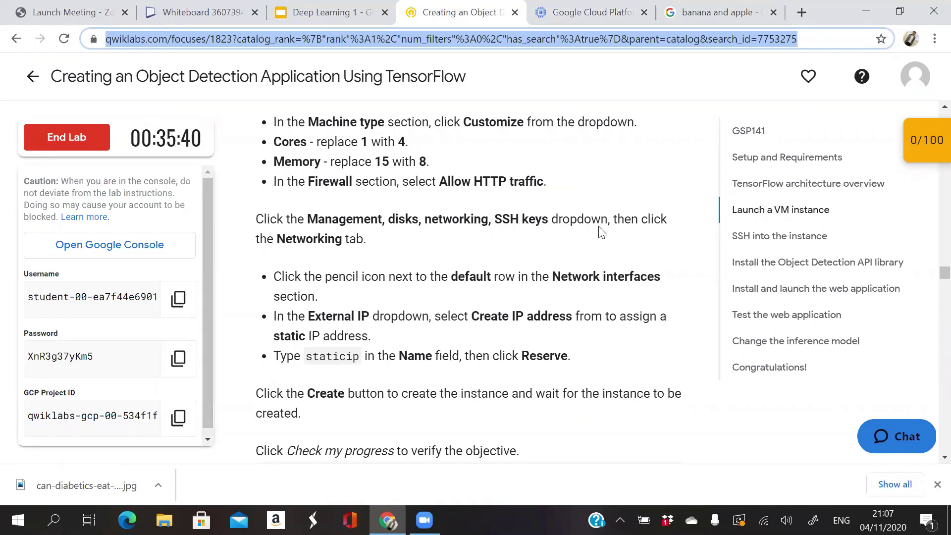
pyautogui.click(580, 12)
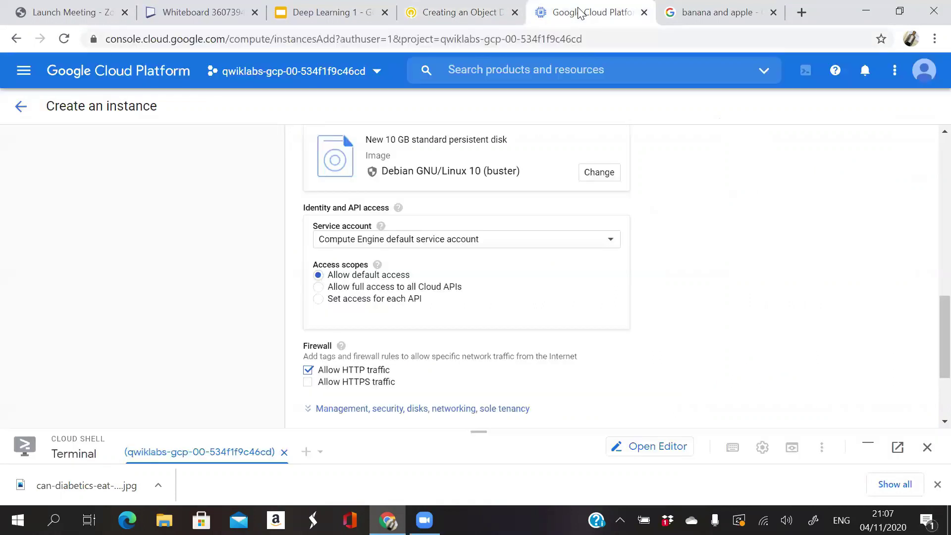
pyautogui.scroll(5, 478, 310)
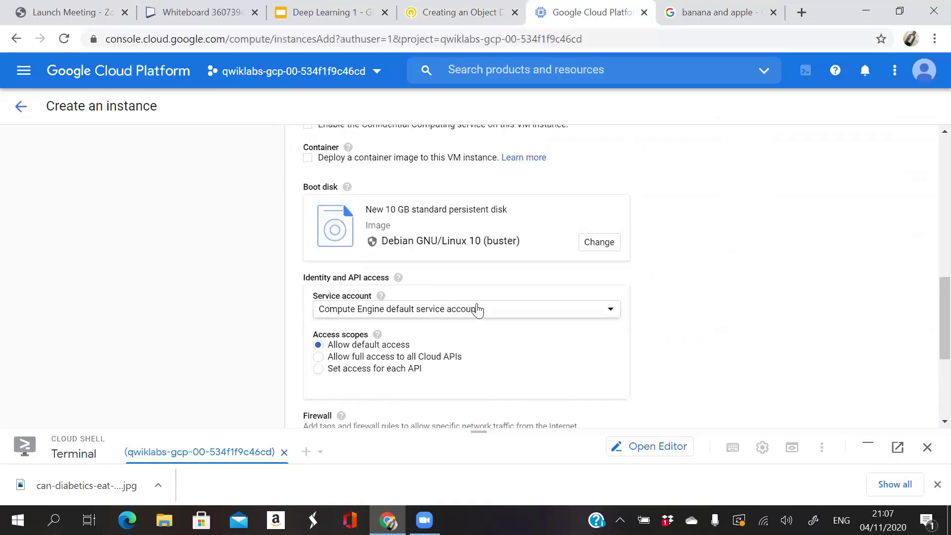
pyautogui.scroll(-6, 478, 310)
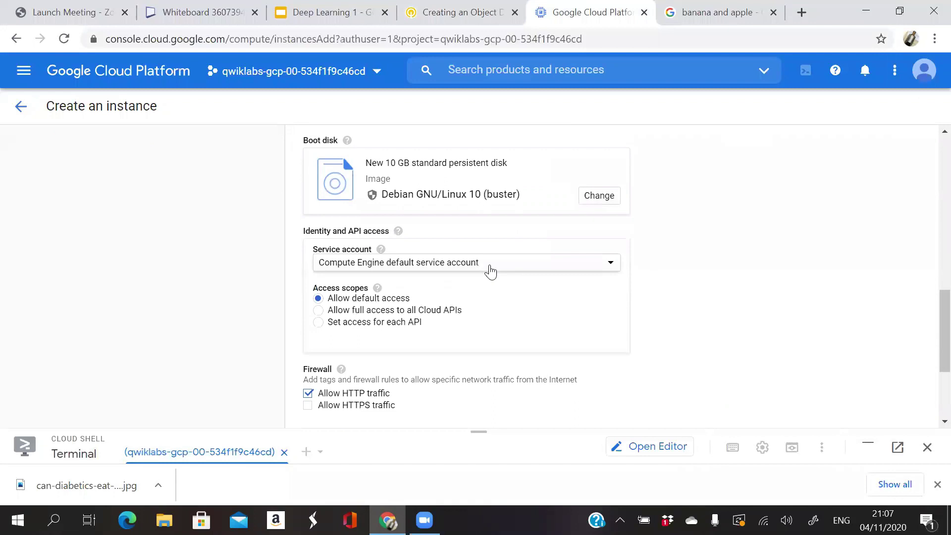
pyautogui.scroll(-1, 469, 228)
pyautogui.click(466, 229)
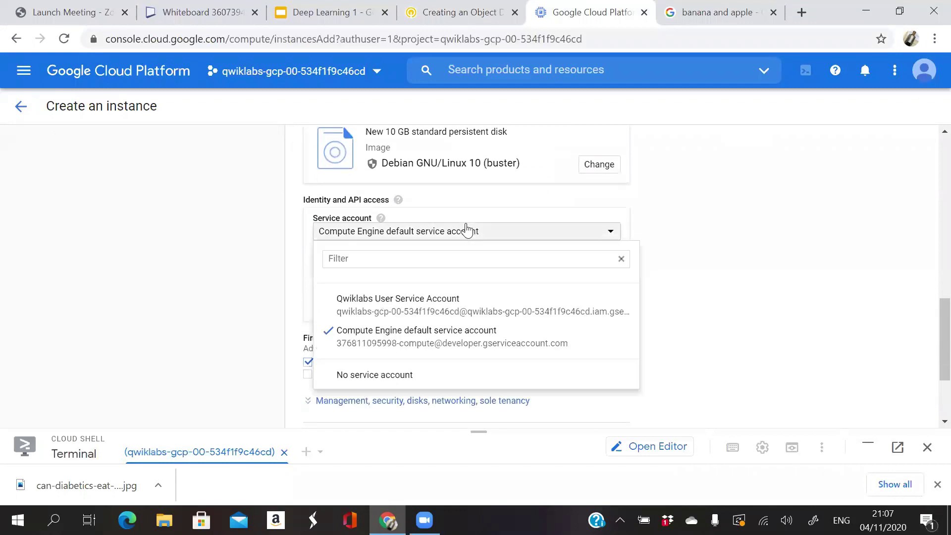
pyautogui.click(467, 229)
pyautogui.scroll(5, 489, 267)
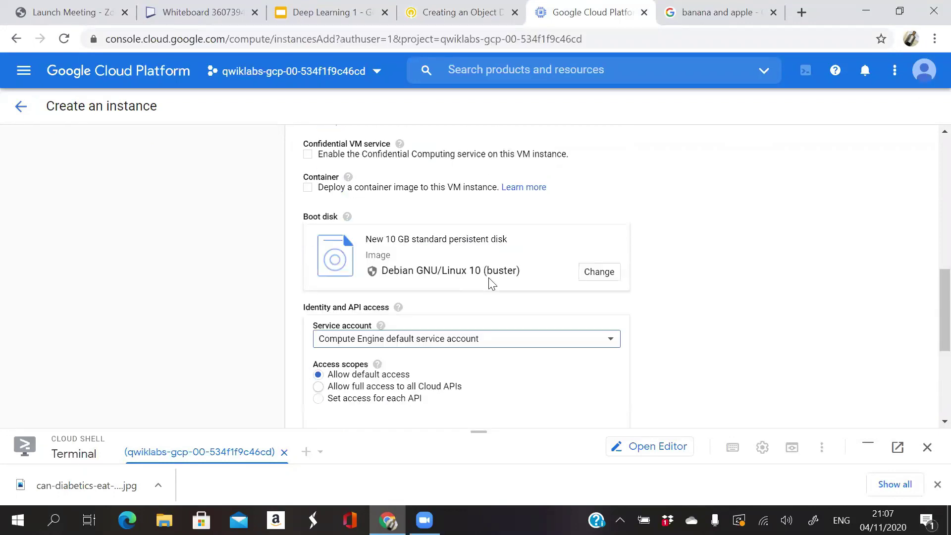
pyautogui.scroll(5, 491, 283)
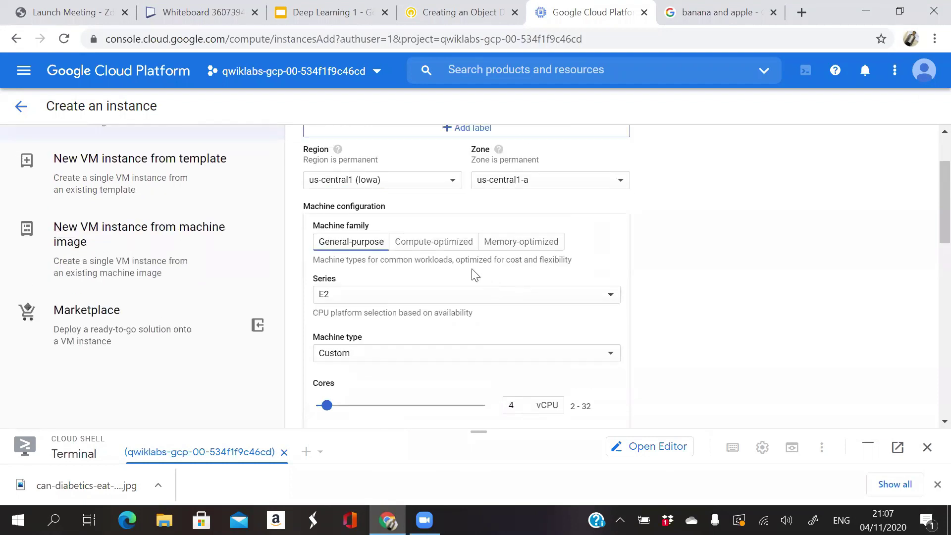
pyautogui.scroll(1, 465, 266)
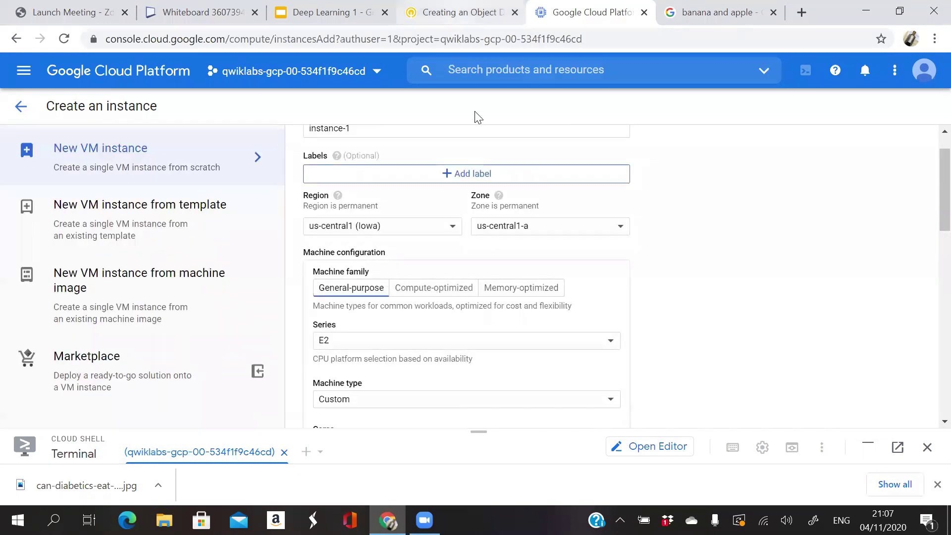
# - Recheck the lab instructions, expand the management, security, disks, networking and sole tenancy options, and look through the management settings
pyautogui.hotkey('ctrl', 'shift', 'Tab')
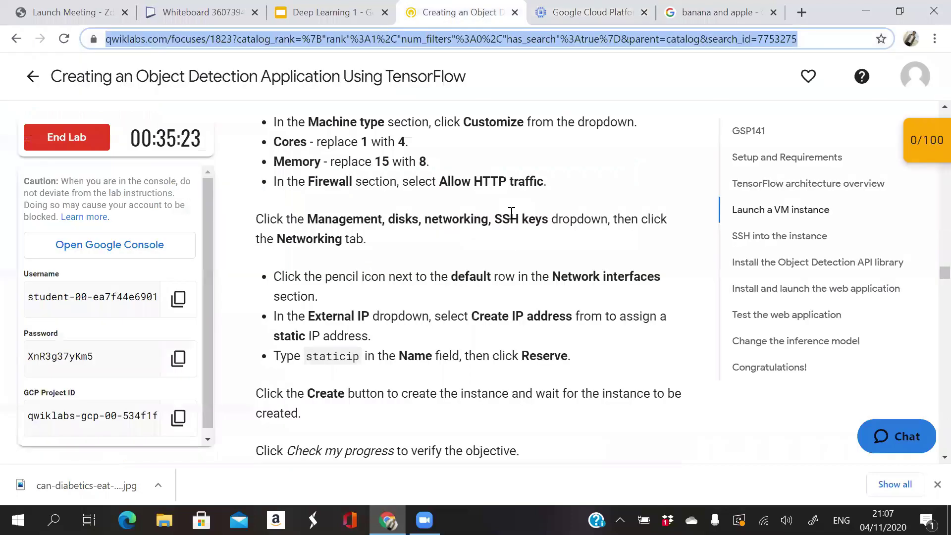
pyautogui.click(579, 12)
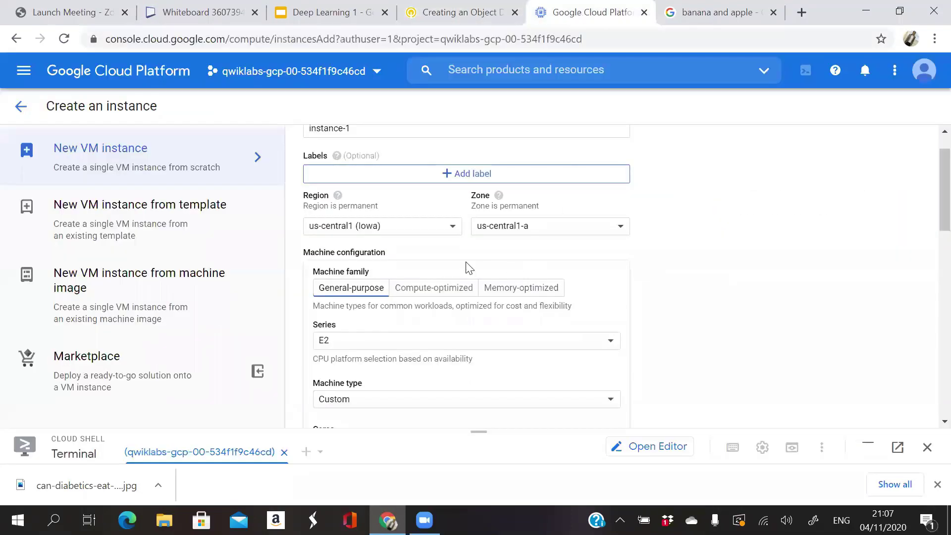
pyautogui.scroll(-5, 468, 268)
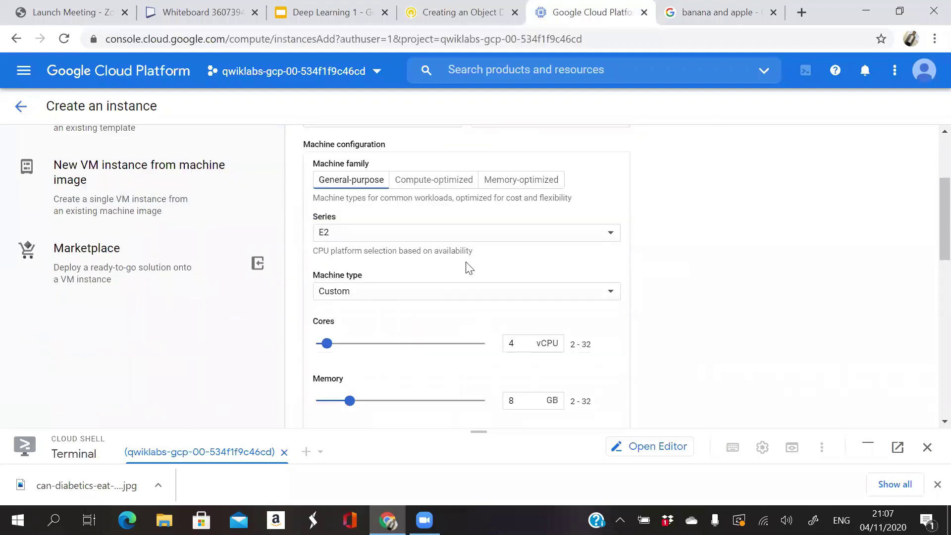
pyautogui.scroll(-7, 469, 268)
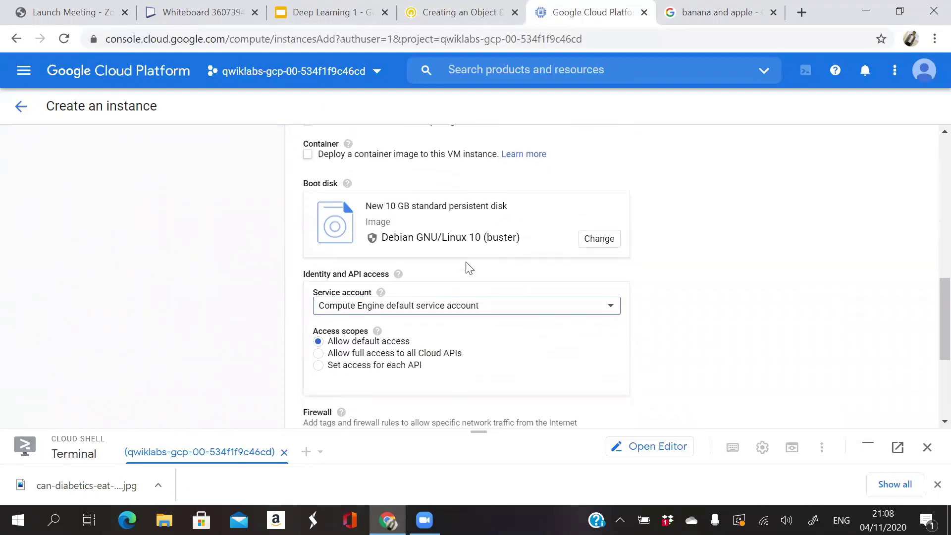
pyautogui.scroll(-3, 469, 268)
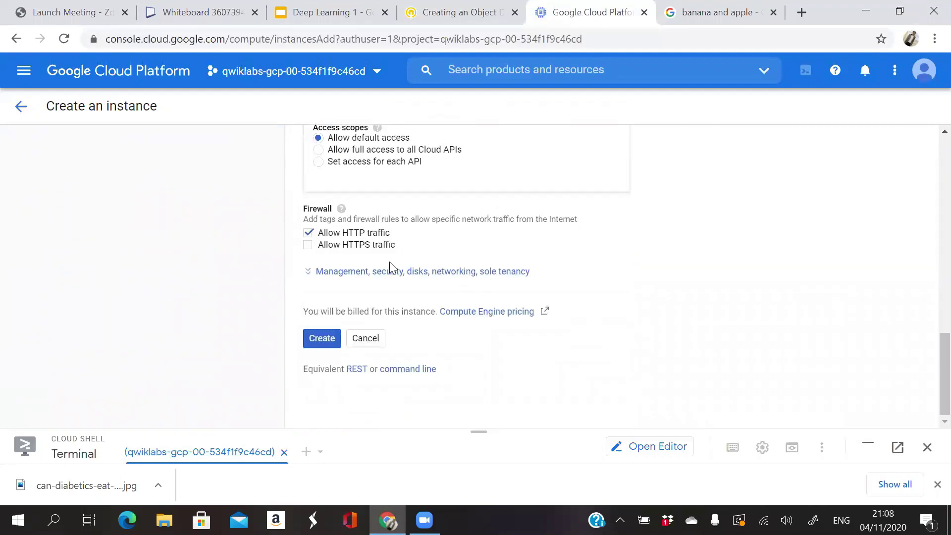
pyautogui.click(365, 272)
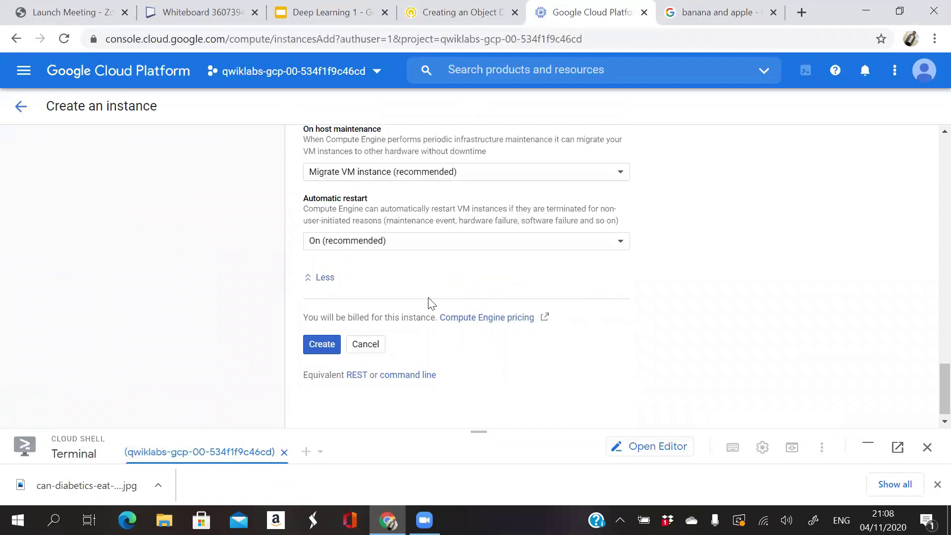
pyautogui.scroll(5, 430, 299)
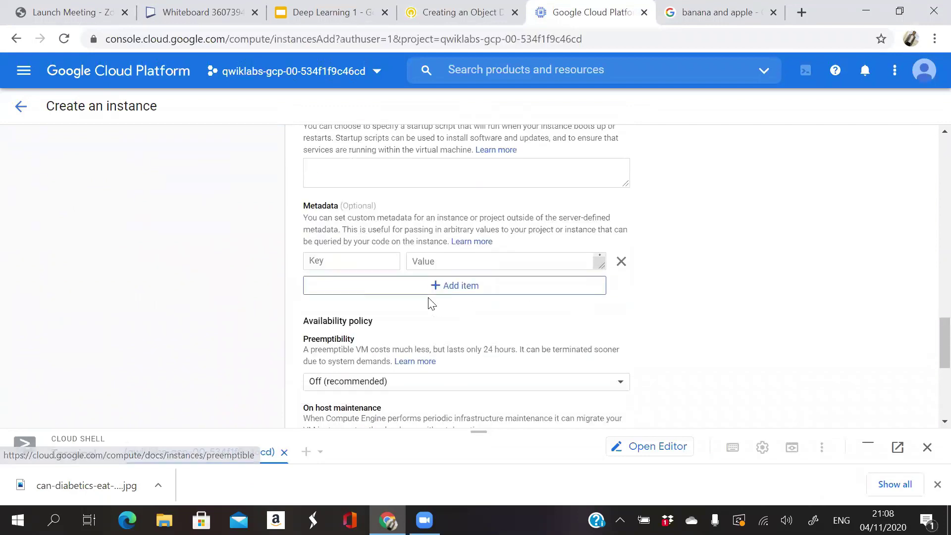
pyautogui.scroll(1, 431, 304)
pyautogui.scroll(2, 429, 300)
pyautogui.scroll(-5, 429, 301)
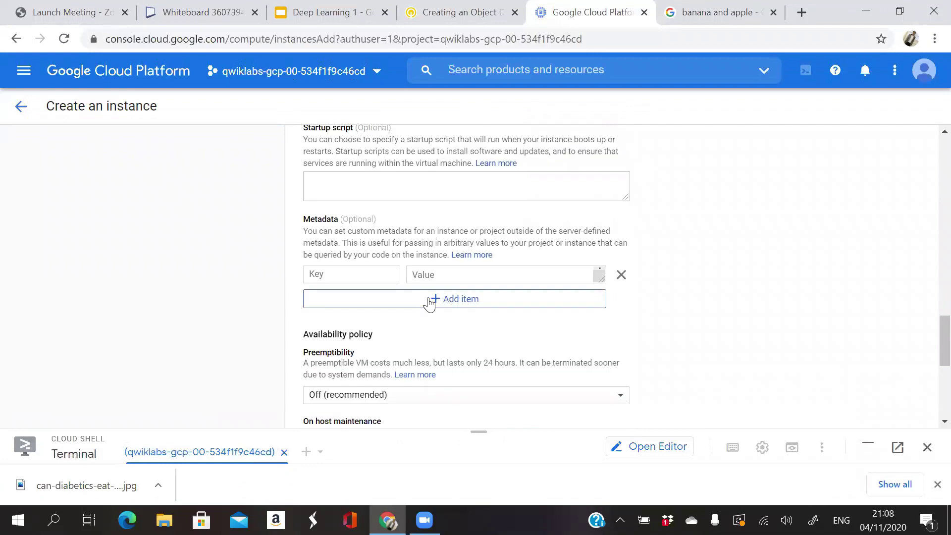
pyautogui.scroll(-2, 429, 304)
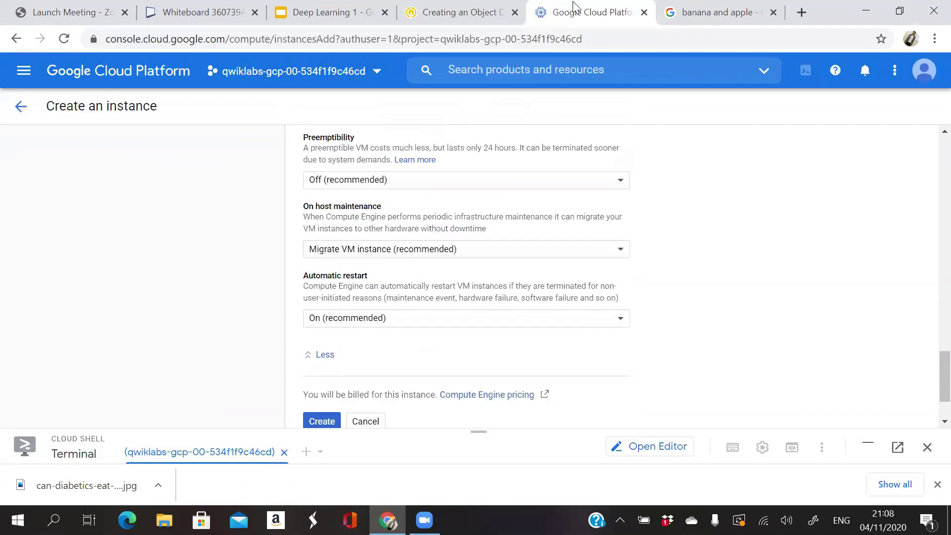
# - Check the lab's instruction on networking and show the Networking settings of the new VM instance
pyautogui.click(469, 11)
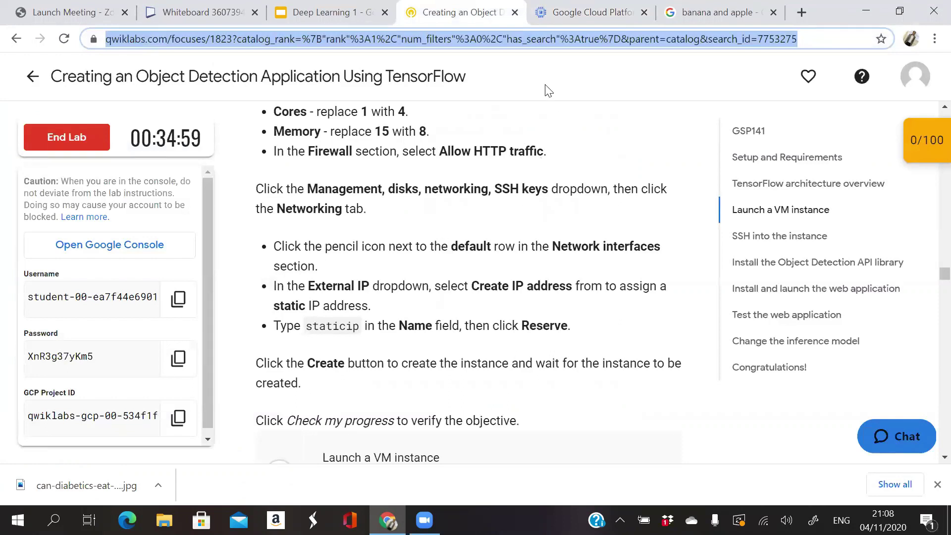
pyautogui.click(592, 11)
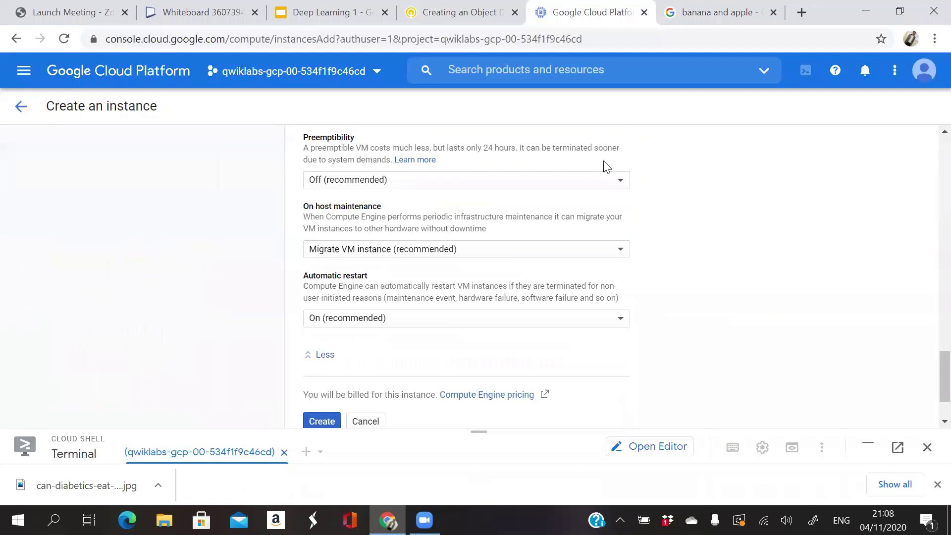
pyautogui.scroll(-2, 526, 273)
pyautogui.scroll(3, 526, 274)
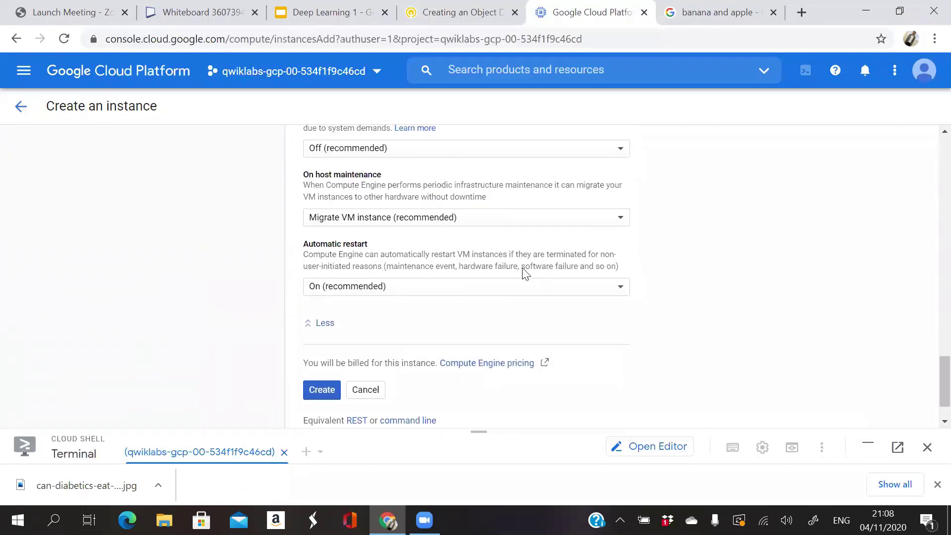
pyautogui.scroll(1, 526, 274)
pyautogui.scroll(7, 526, 273)
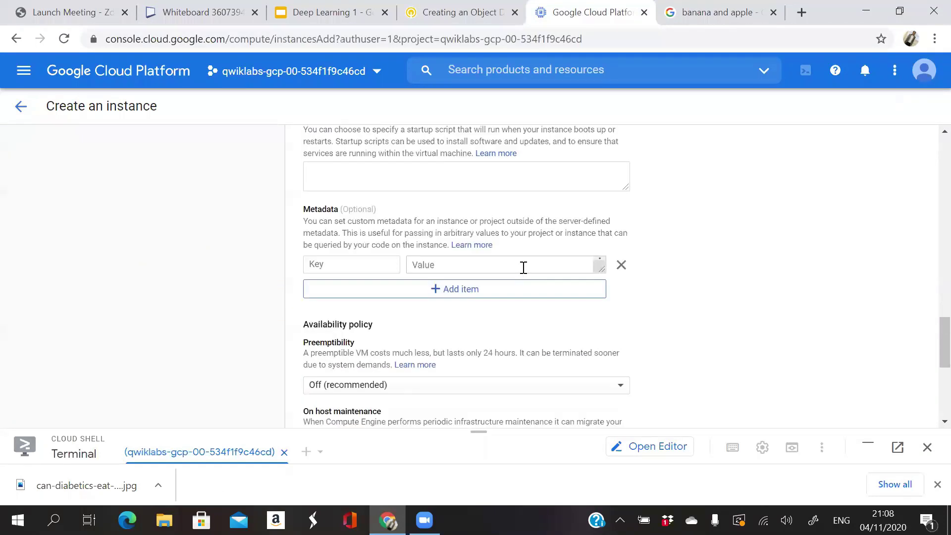
pyautogui.scroll(3, 523, 274)
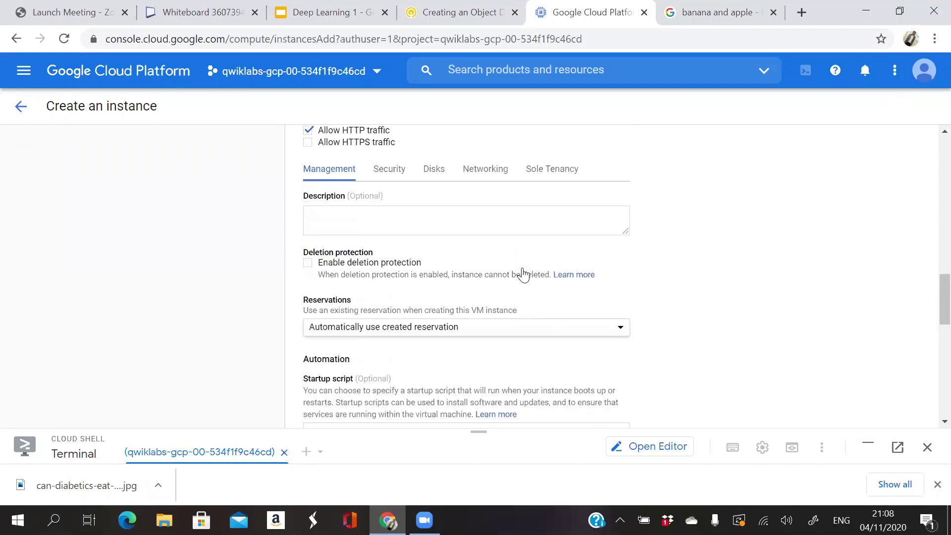
pyautogui.click(480, 227)
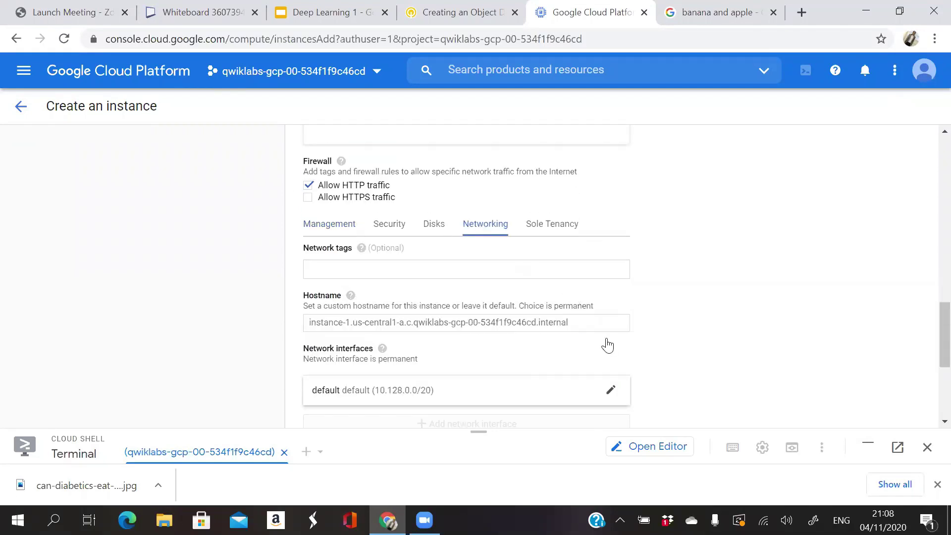
pyautogui.scroll(-2, 608, 346)
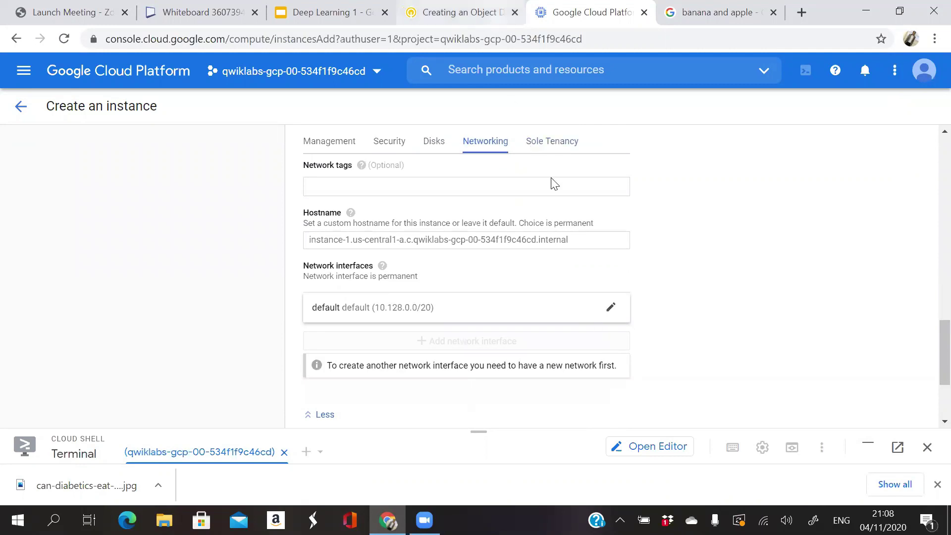
# - Following the lab, edit the default network interface and choose Create IP address for its external IP
pyautogui.hotkey('ctrl', 'pageup')
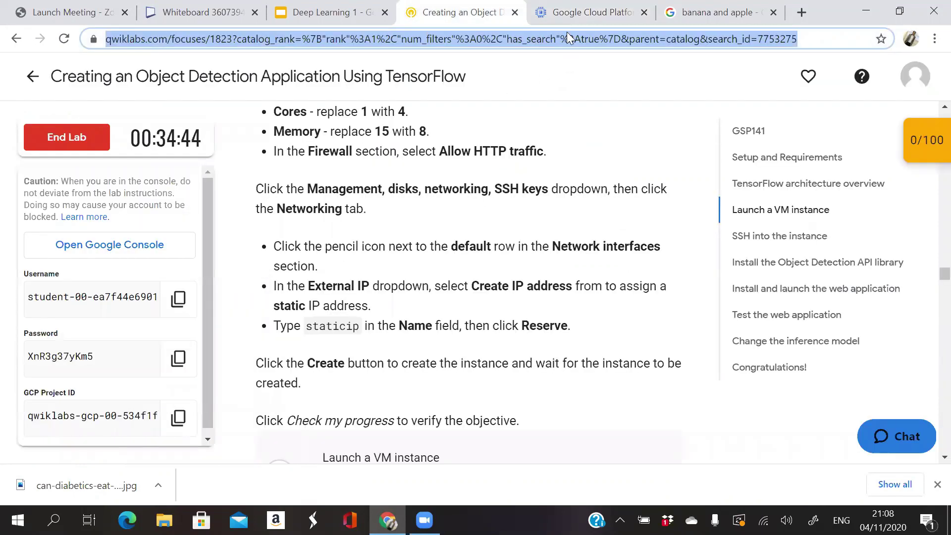
pyautogui.click(589, 16)
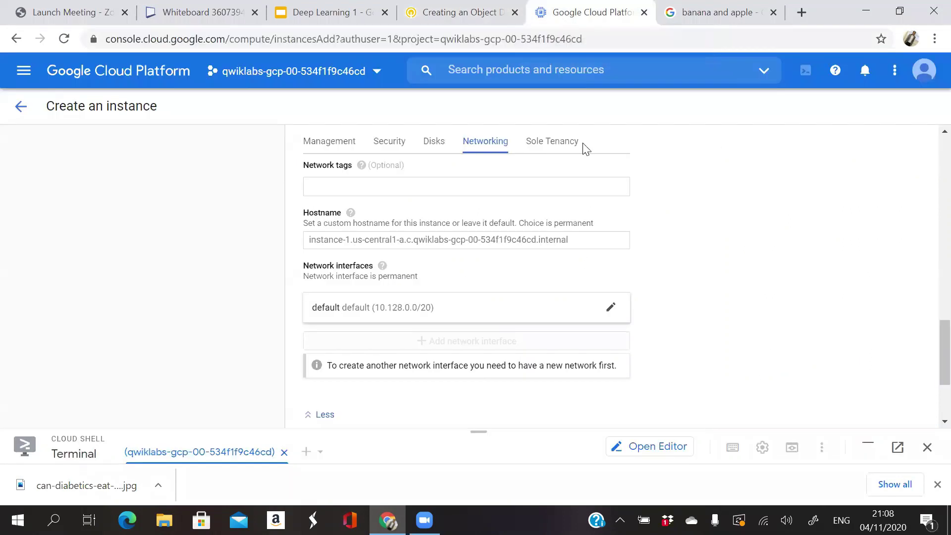
pyautogui.click(611, 307)
pyautogui.scroll(-2, 512, 327)
pyautogui.scroll(-2, 513, 327)
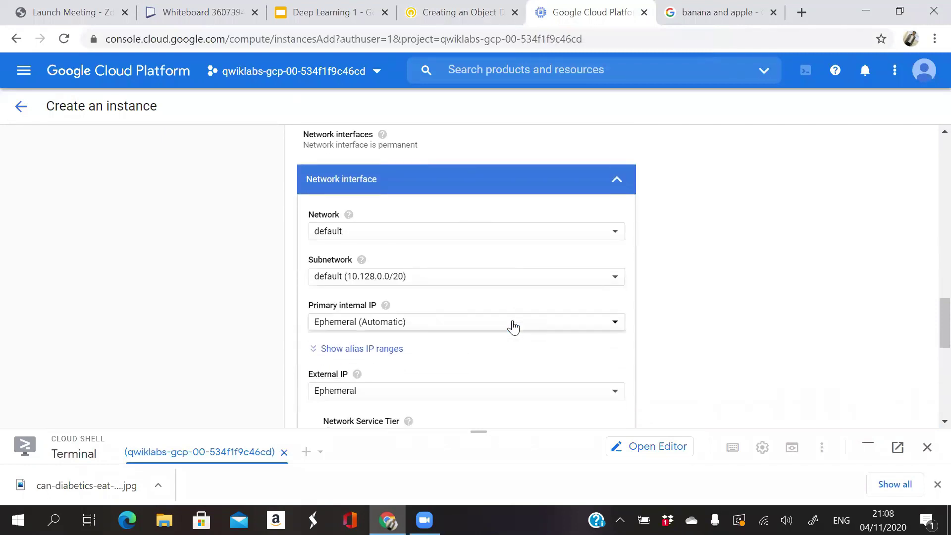
pyautogui.click(489, 338)
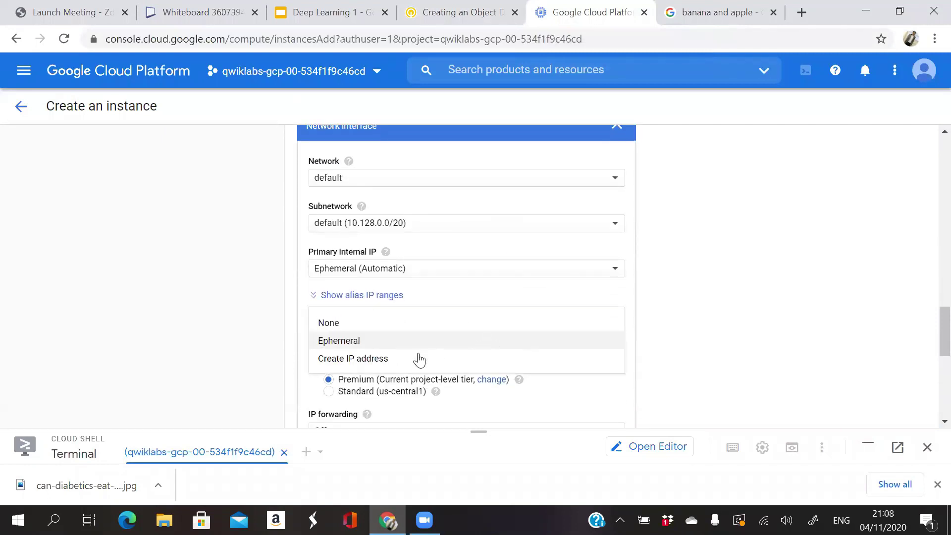
pyautogui.click(470, 356)
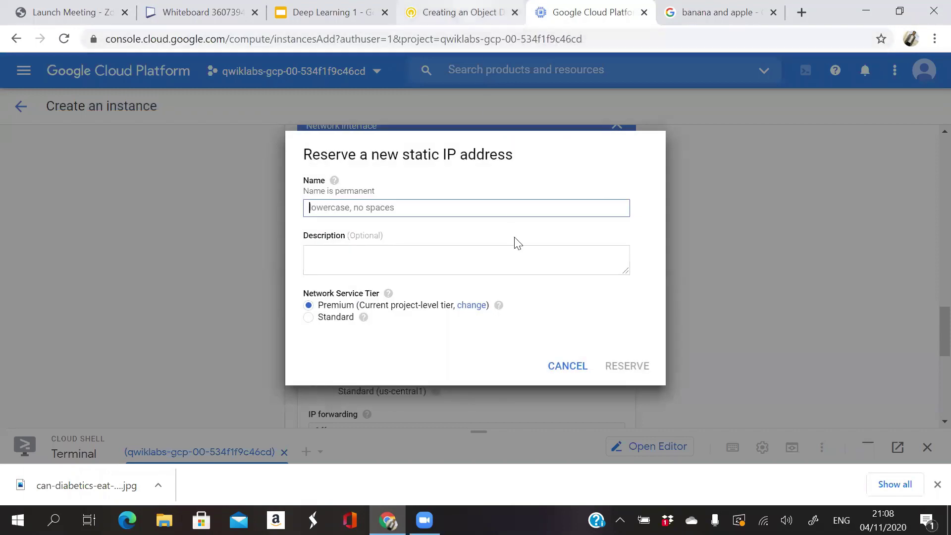
# - Copy the name staticip from the lab instructions, reserve the new static IP address under that name, and return to the lab page
pyautogui.hotkey('ctrl', 'pageup')
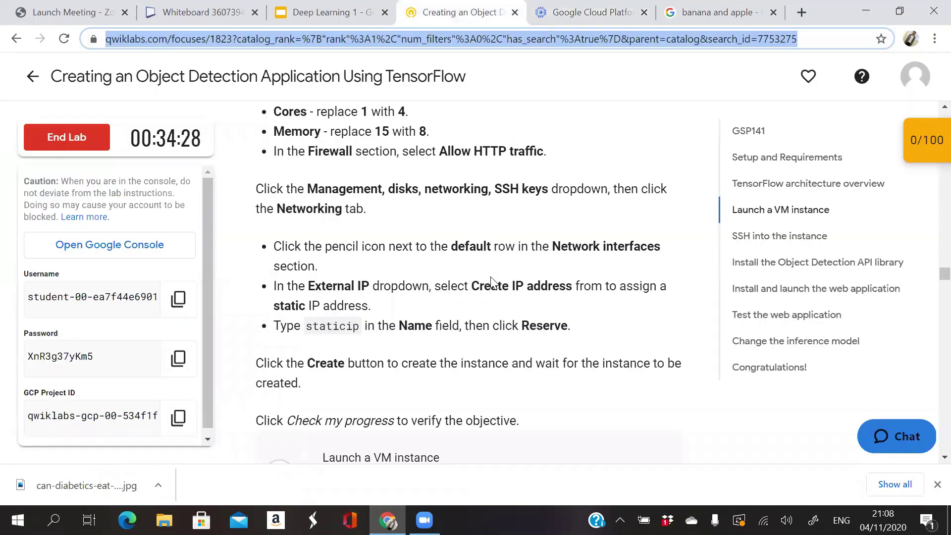
pyautogui.doubleClick(337, 322)
pyautogui.hotkey('ctrl', 'c')
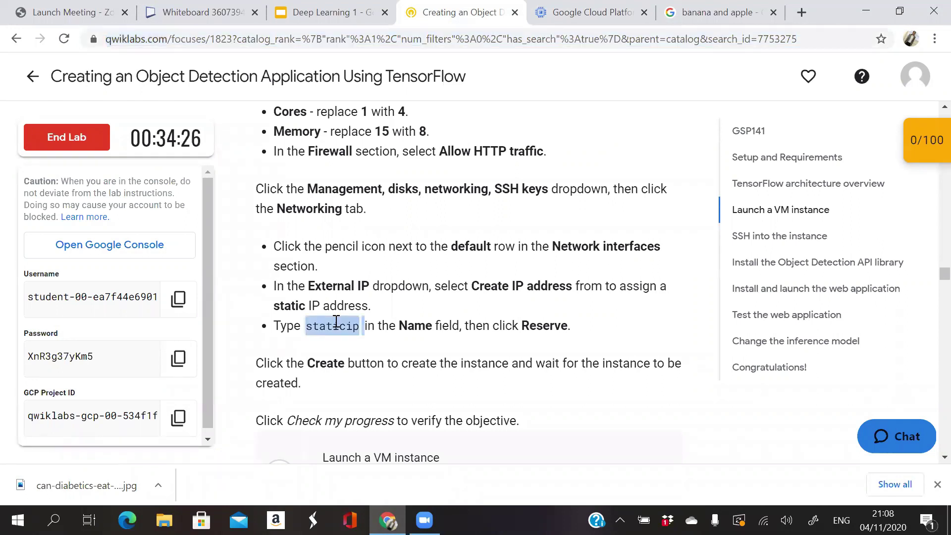
pyautogui.click(573, 12)
pyautogui.hotkey('ctrl', 'v')
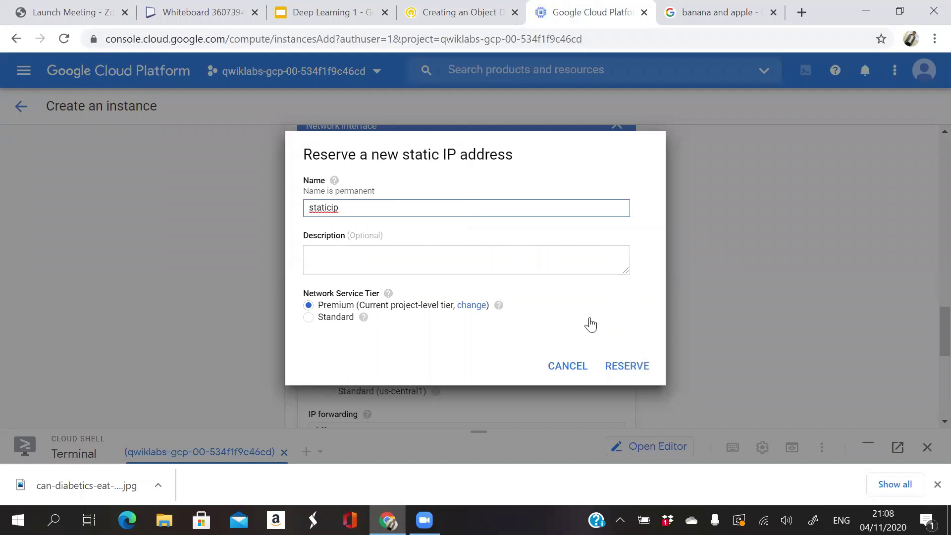
pyautogui.click(623, 367)
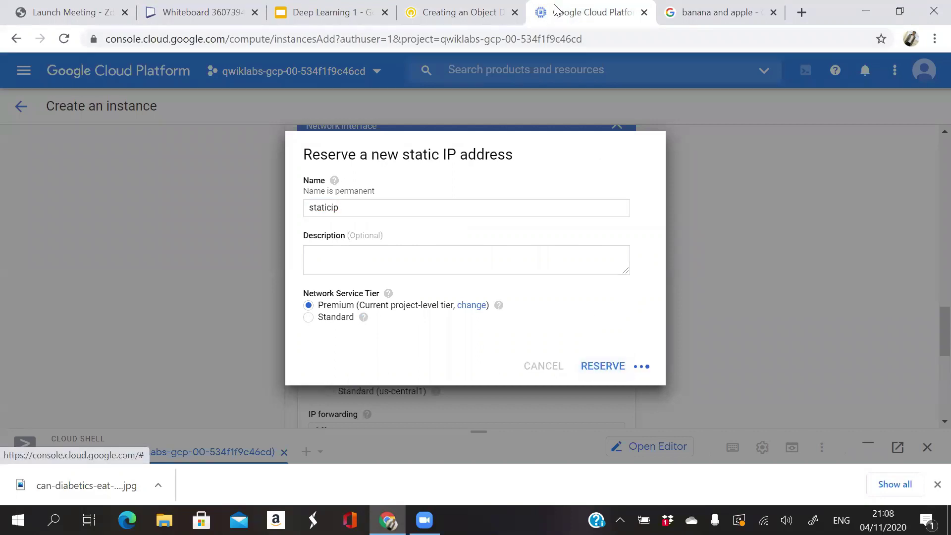
pyautogui.hotkey('ctrl', 'shift', 'Tab')
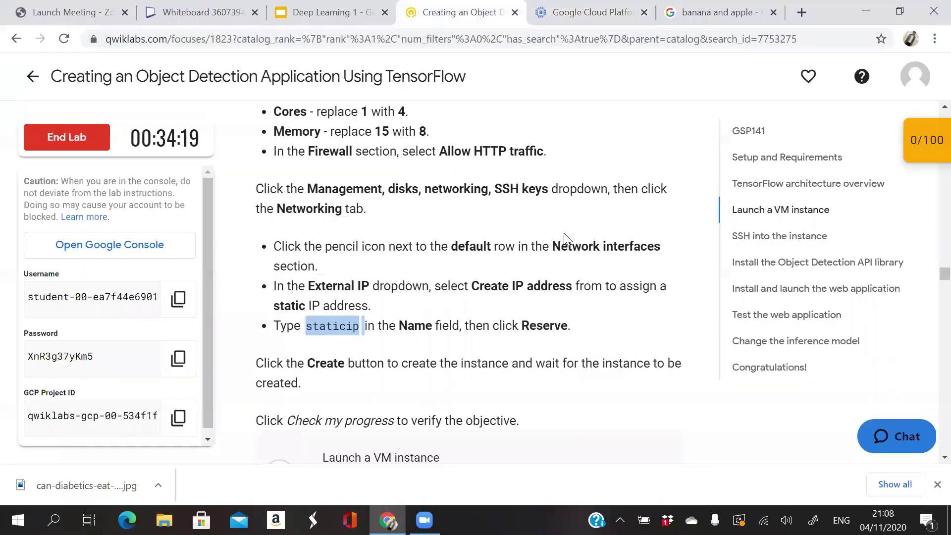
# - Check the lab's creation instruction, create the VM instance with the staticip external address, and return to the lab page
pyautogui.scroll(-2, 564, 238)
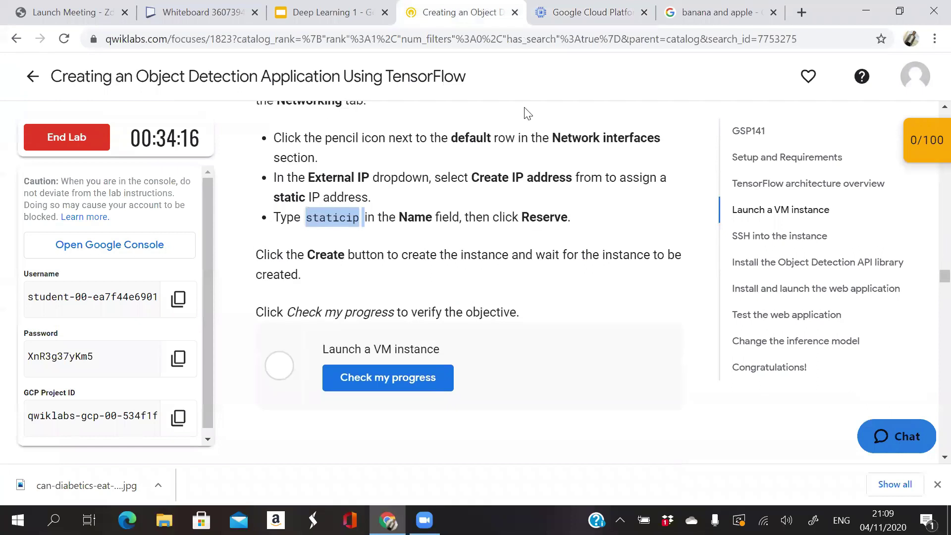
pyautogui.click(570, 15)
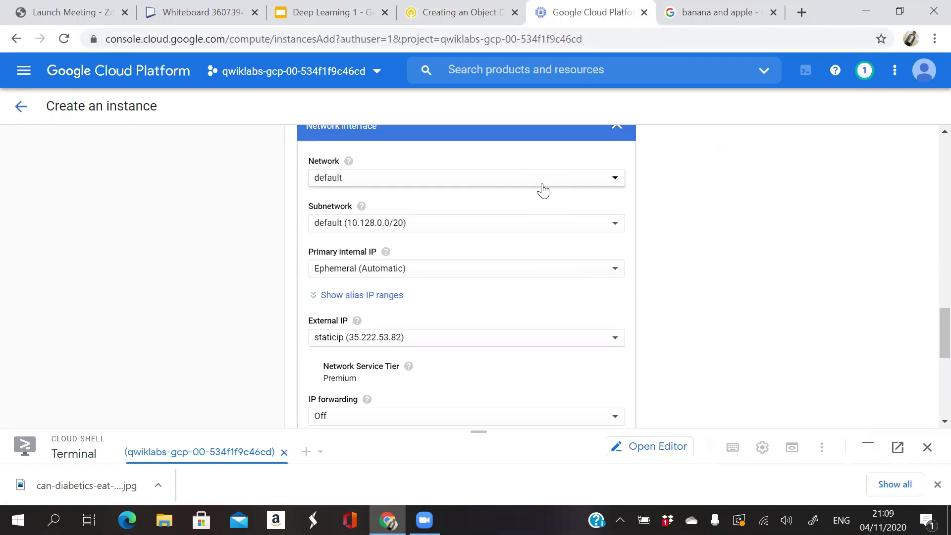
pyautogui.scroll(-7, 542, 283)
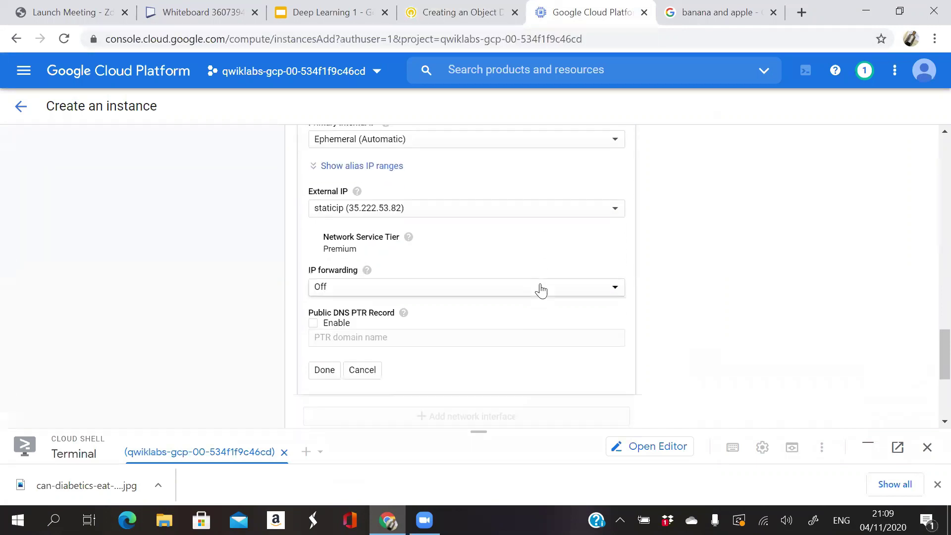
pyautogui.click(330, 339)
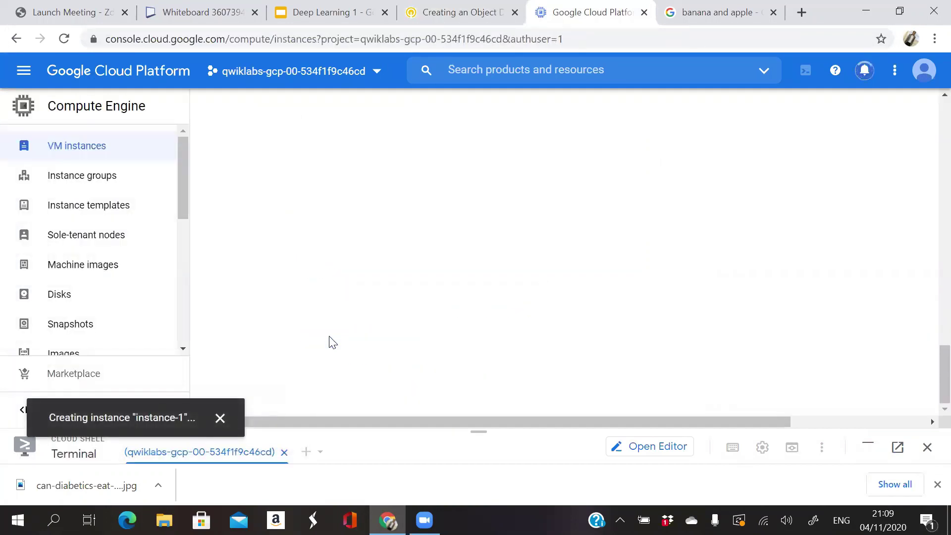
pyautogui.click(468, 14)
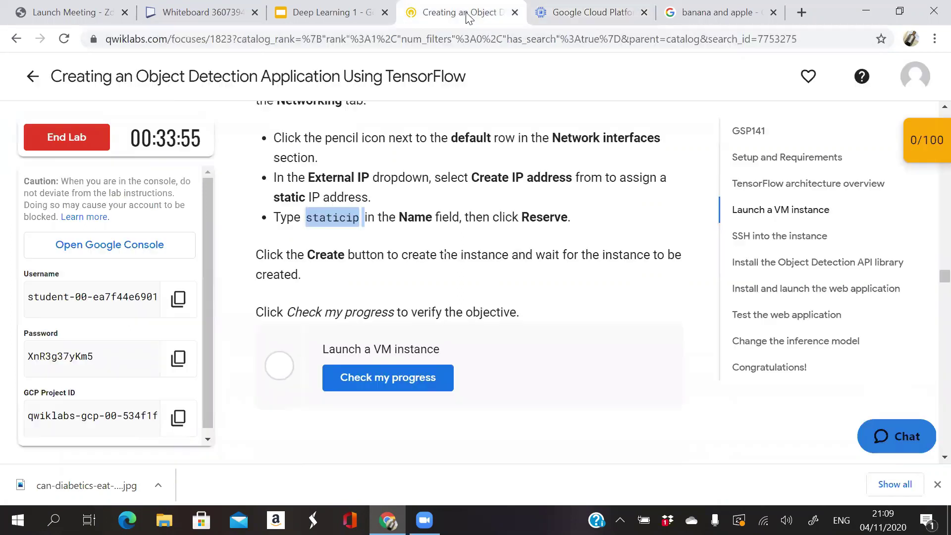
# - Look over the new instance-1 in the VM instances list, including its status and connection options
pyautogui.click(591, 12)
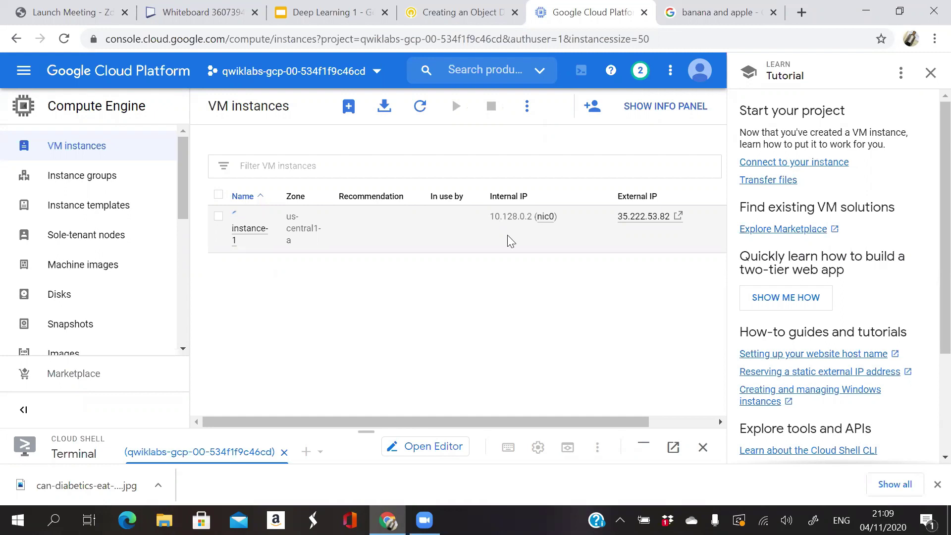
pyautogui.hscroll(3, 470, 248)
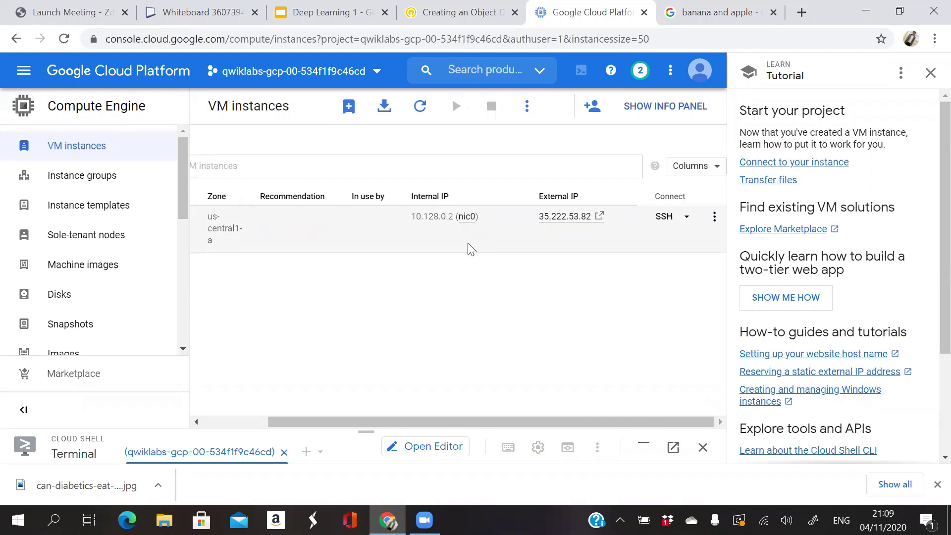
pyautogui.hscroll(-3, 469, 248)
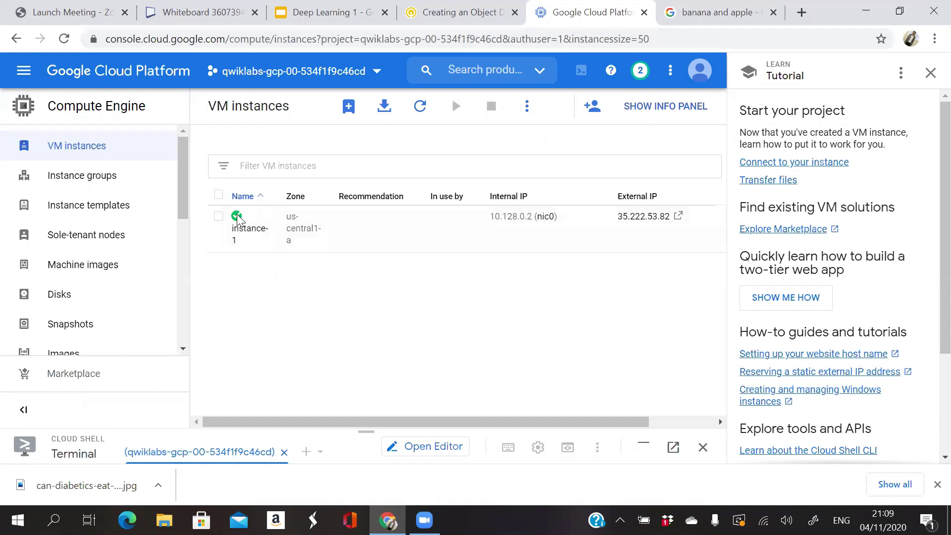
pyautogui.moveTo(236, 222)
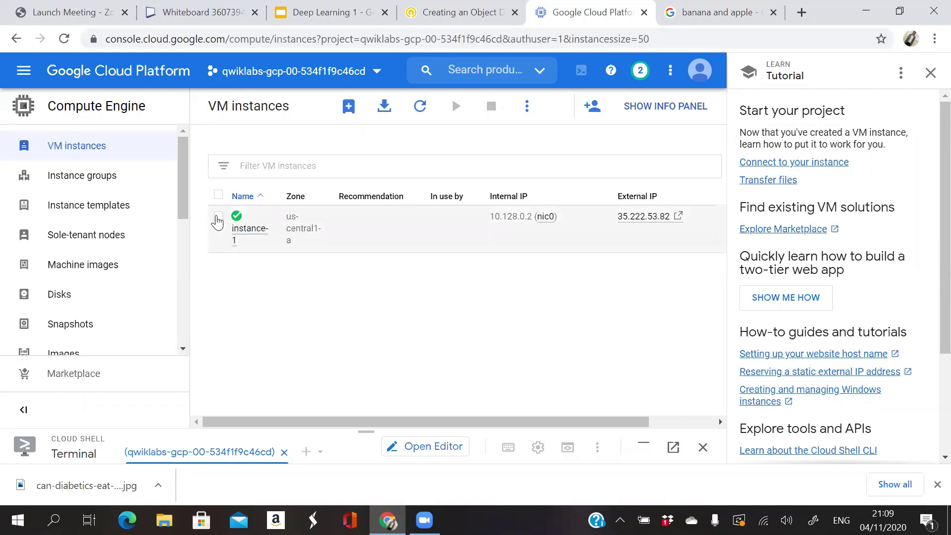
# - Check progress on the lab's Launch a VM instance objective and review the checkpoint scores
pyautogui.click(431, 7)
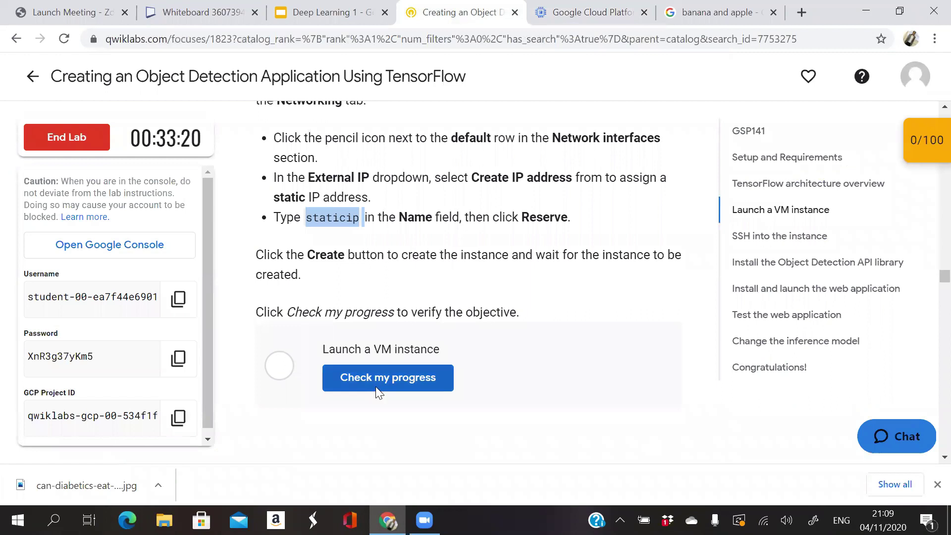
pyautogui.click(377, 391)
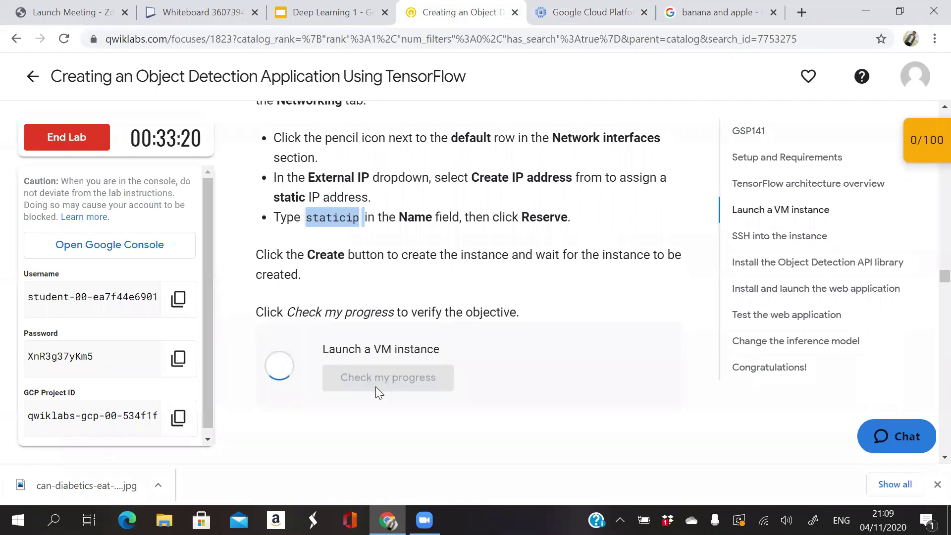
pyautogui.click(918, 142)
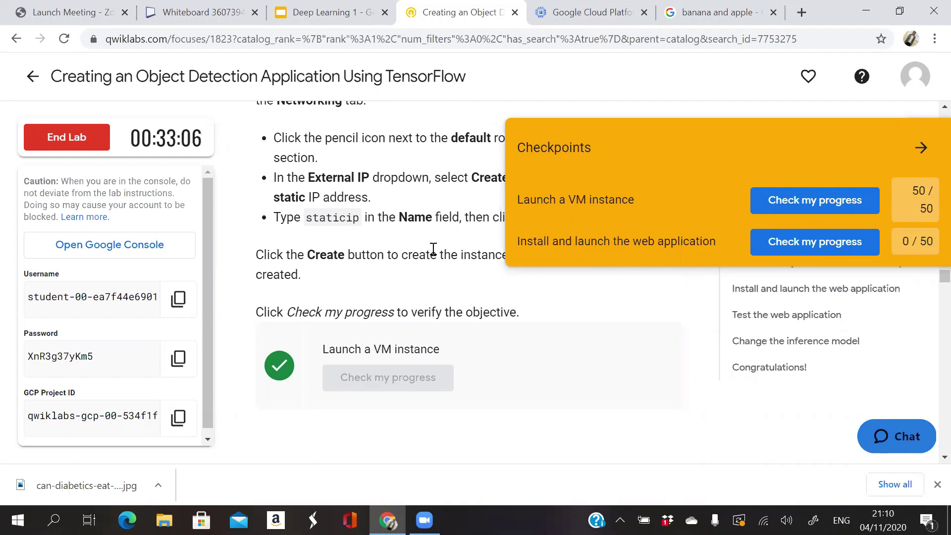
pyautogui.moveTo(431, 254); pyautogui.dragTo(420, 229)
pyautogui.click(921, 147)
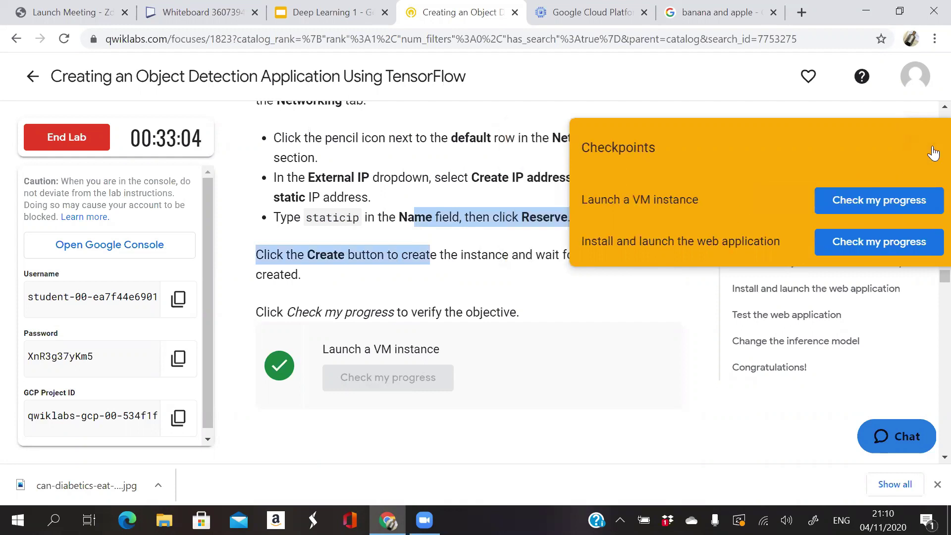
# - Read the lab's SSH into the instance section and open an SSH terminal for instance-1
pyautogui.scroll(-6, 570, 284)
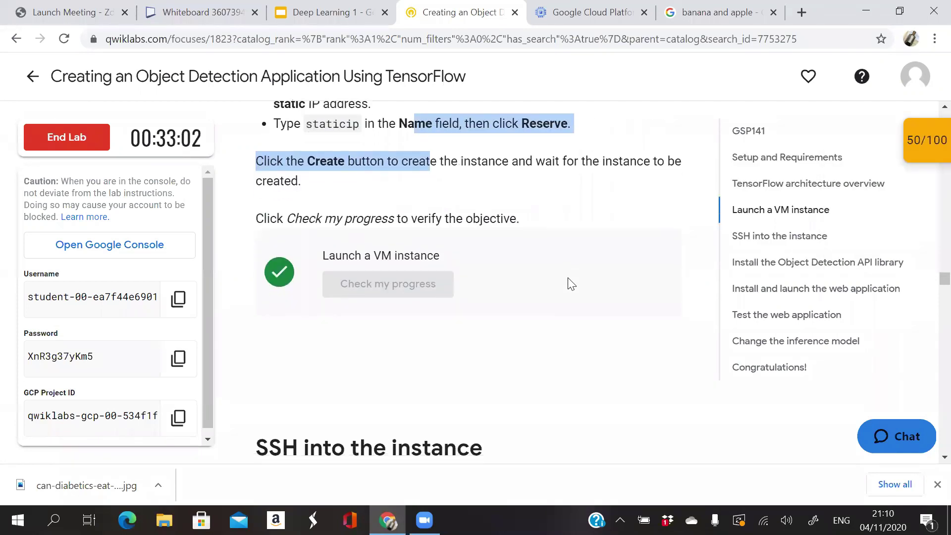
pyautogui.scroll(-1, 569, 279)
pyautogui.scroll(-1, 568, 277)
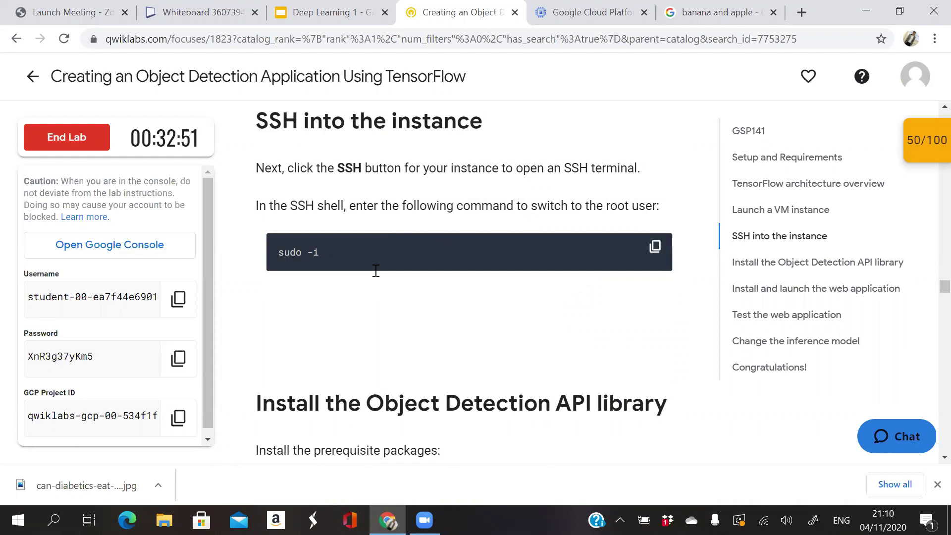
pyautogui.click(346, 18)
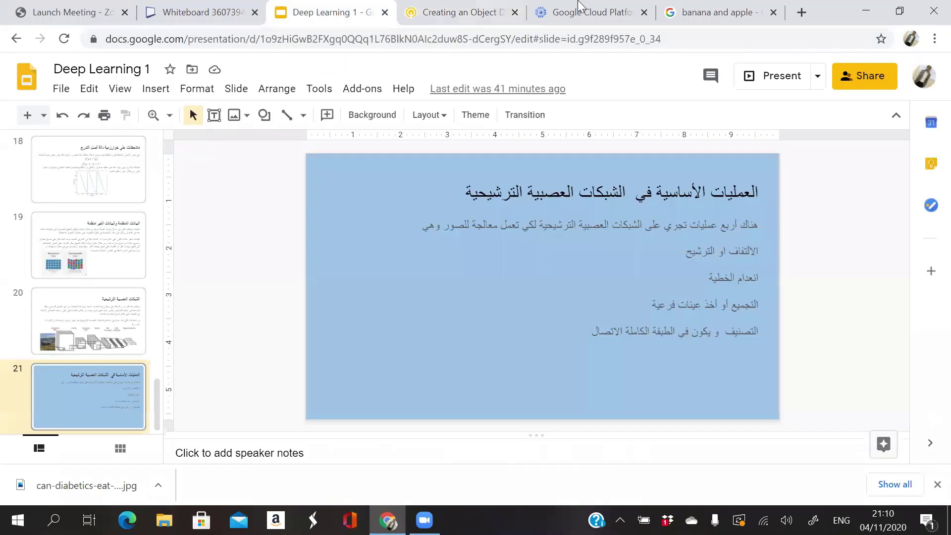
pyautogui.click(588, 12)
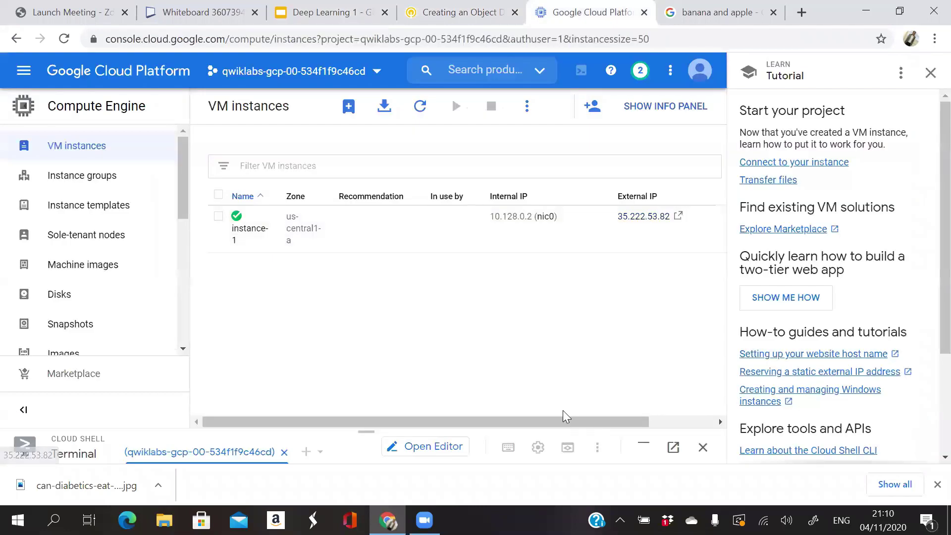
pyautogui.moveTo(563, 421); pyautogui.dragTo(714, 422)
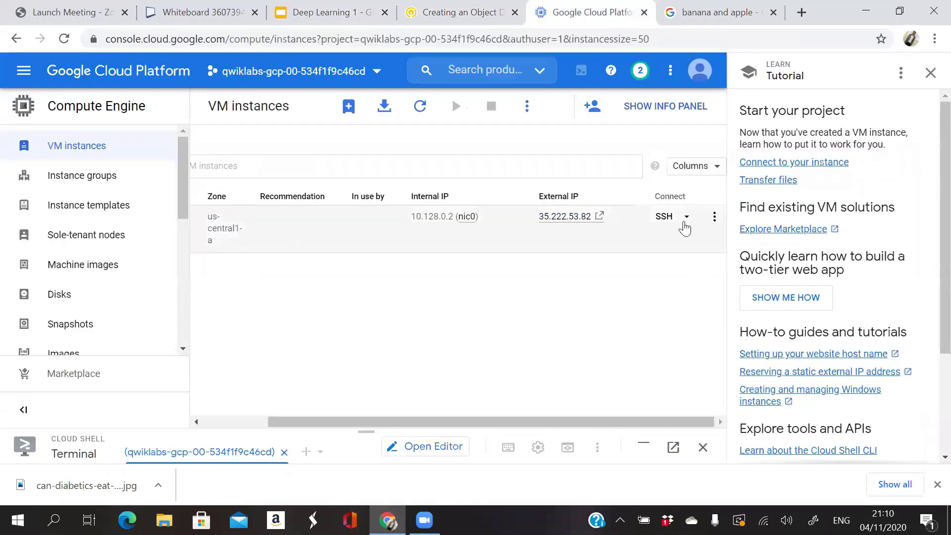
pyautogui.click(668, 227)
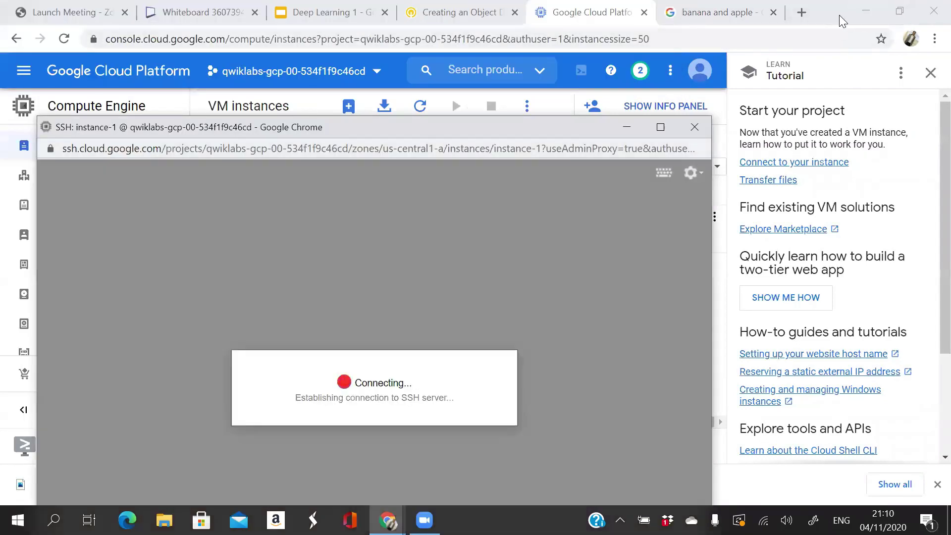
# - Shrink the main browser window, show the lab page in it, and separate it from the SSH terminal window
pyautogui.click(839, 15)
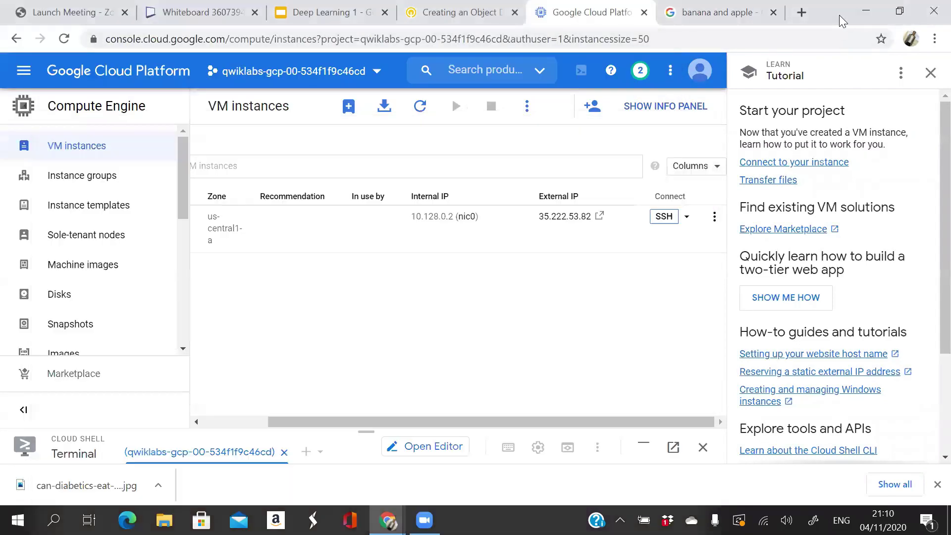
pyautogui.press('super+Down')
pyautogui.click(415, 119)
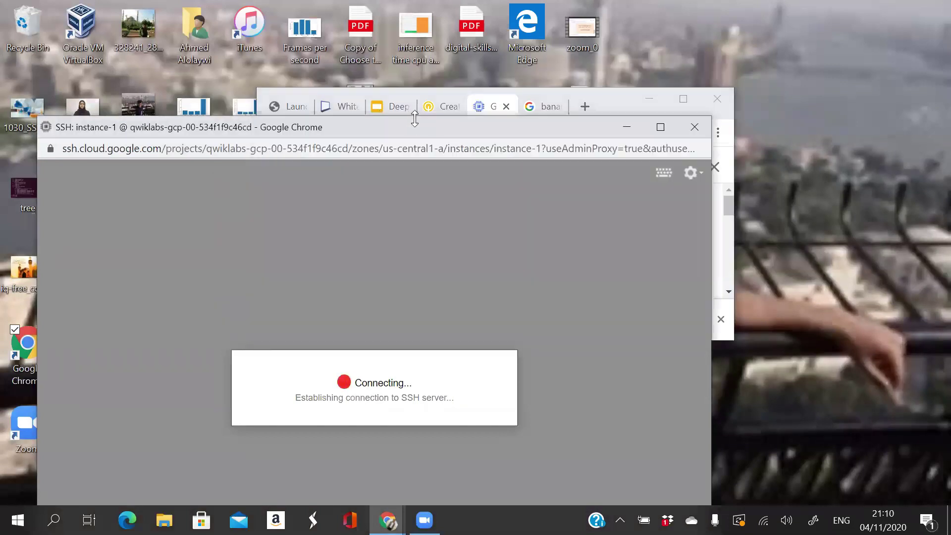
pyautogui.click(443, 107)
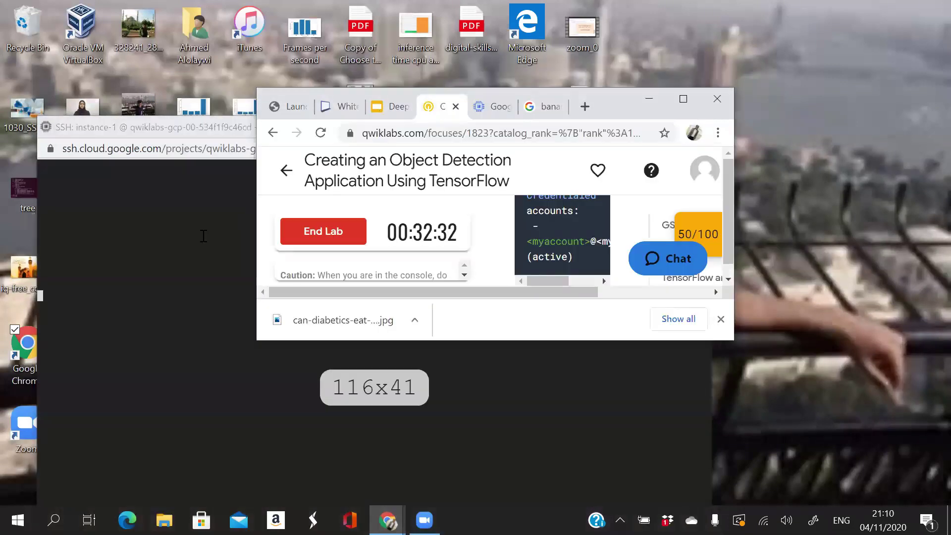
pyautogui.click(203, 236)
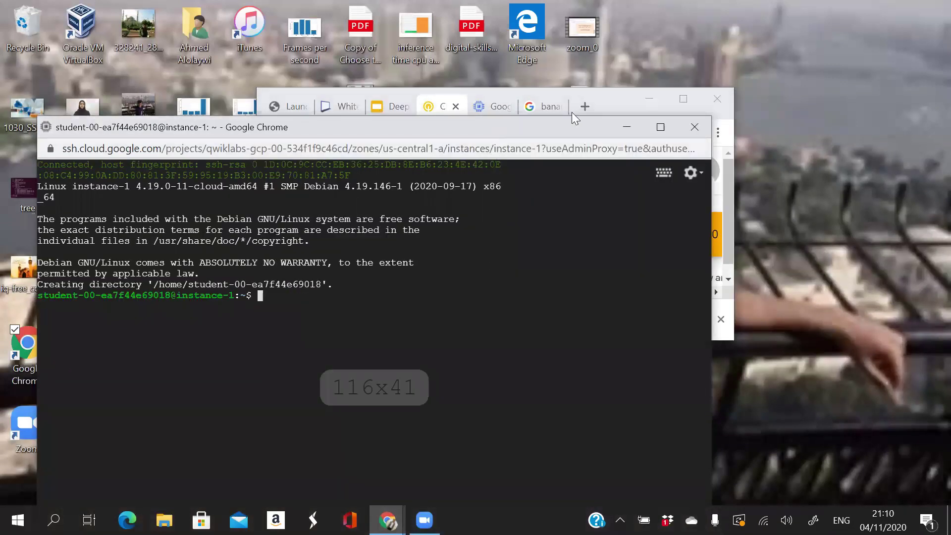
pyautogui.click(658, 93)
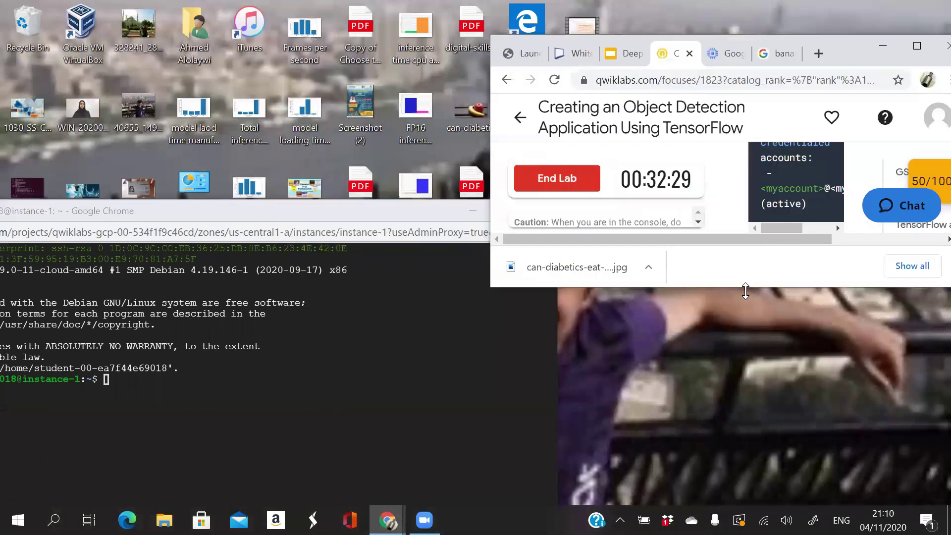
# - Enlarge the lab window and place the SSH terminal below the lab's sudo command so both are visible
pyautogui.doubleClick(746, 287)
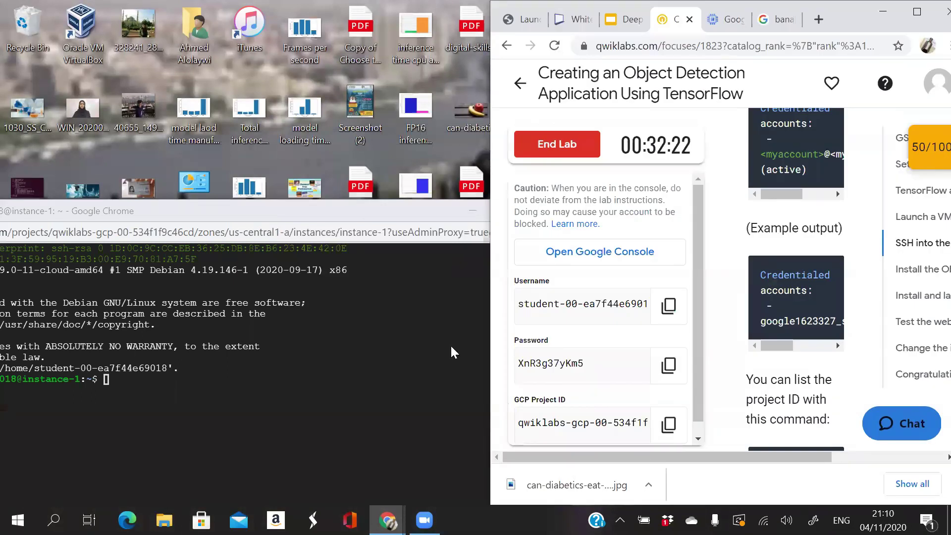
pyautogui.scroll(5, 451, 352)
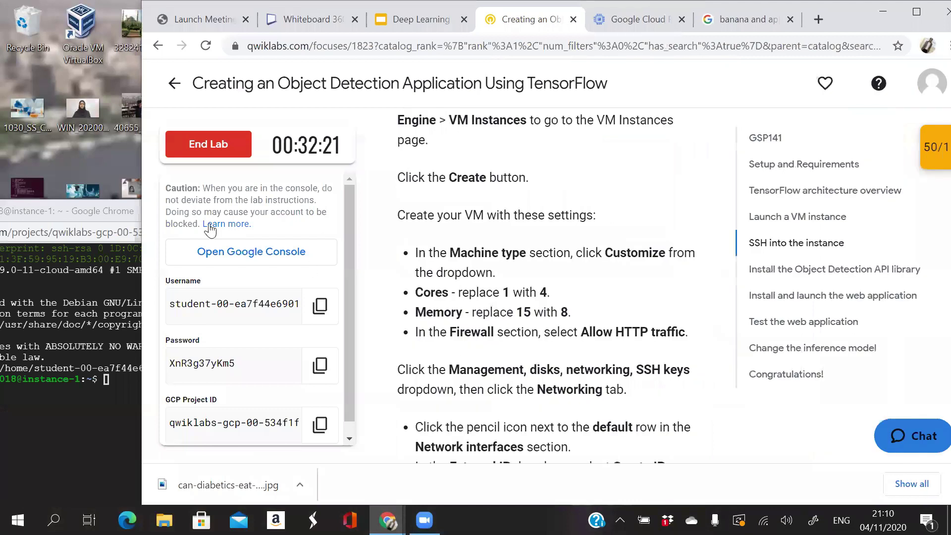
pyautogui.click(73, 205)
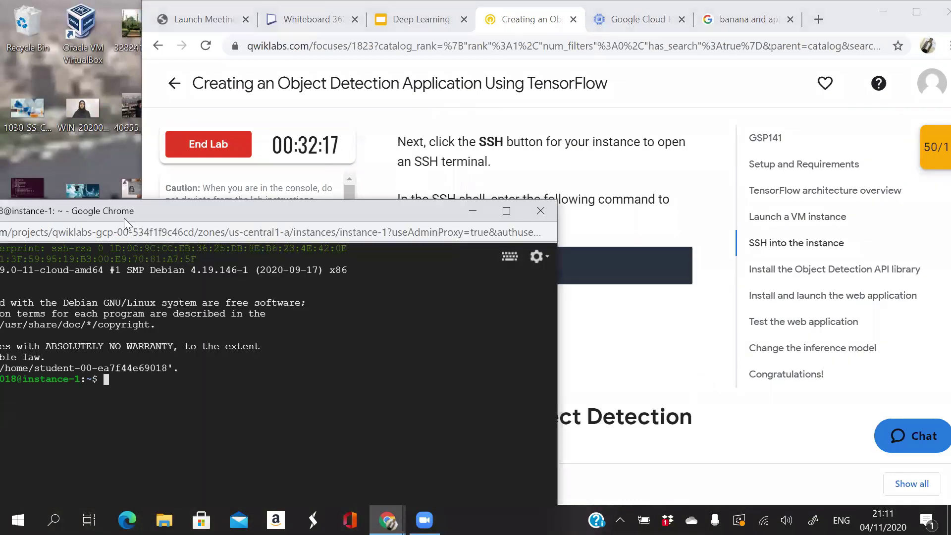
pyautogui.moveTo(124, 218); pyautogui.dragTo(467, 333)
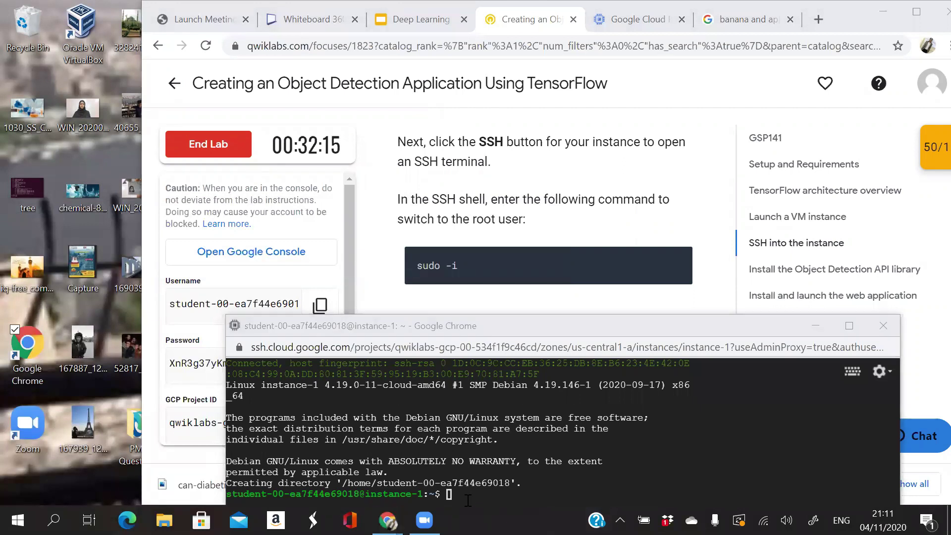
pyautogui.hotkey('alt', 'Tab')
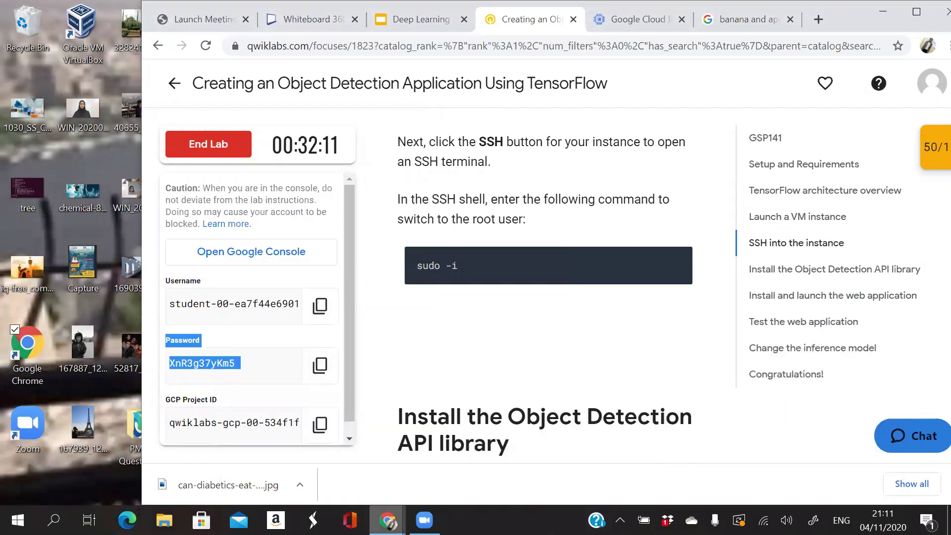
pyautogui.hotkey('alt', 'Tab')
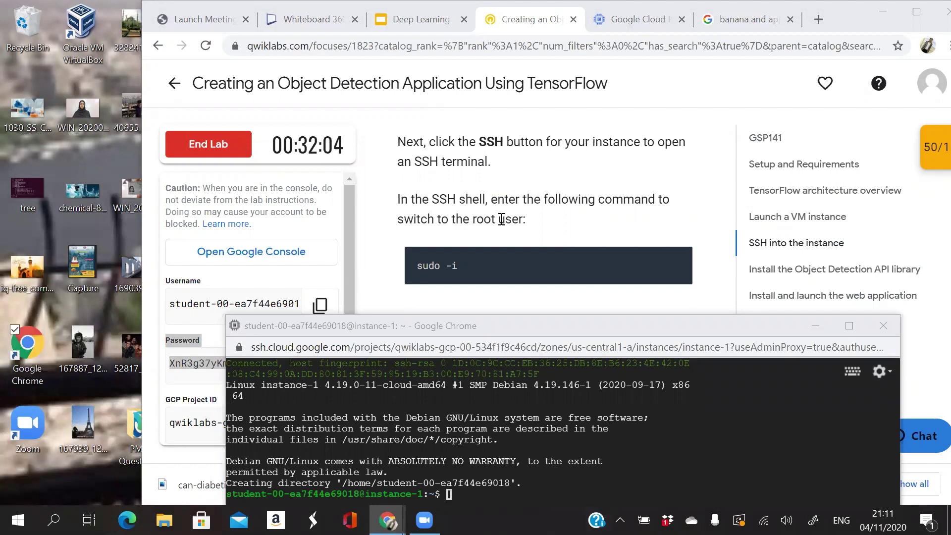
pyautogui.click(539, 333)
pyautogui.moveTo(537, 328); pyautogui.dragTo(415, 316)
# - Switch to the root user in the SSH terminal with sudo -i
pyautogui.write('sudi')
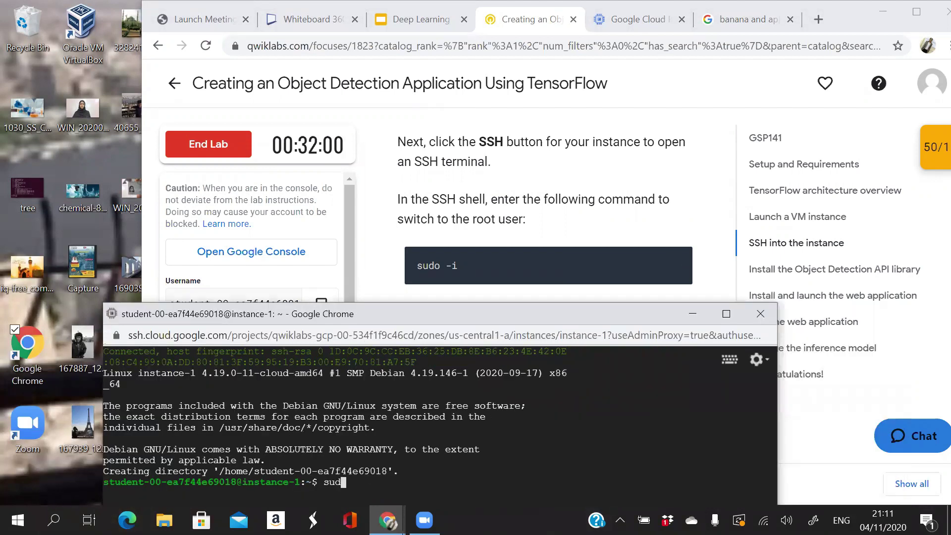
pyautogui.press('BackSpace')
pyautogui.press('BackSpace')
pyautogui.press('BackSpace')
pyautogui.write('do -i')
pyautogui.press('Return')
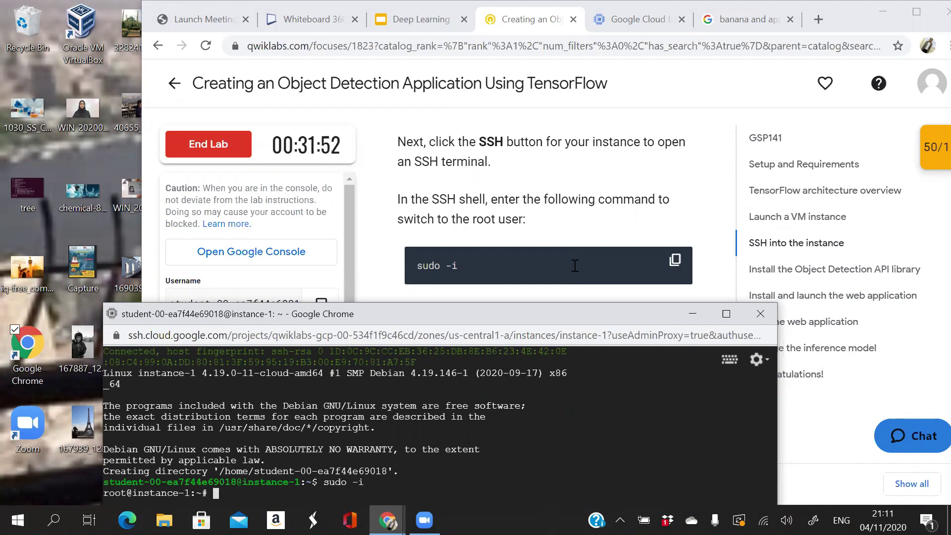
# - Find the lab's prerequisite package commands and run apt-get update in the SSH terminal
pyautogui.scroll(-3, 574, 266)
pyautogui.scroll(-2, 574, 266)
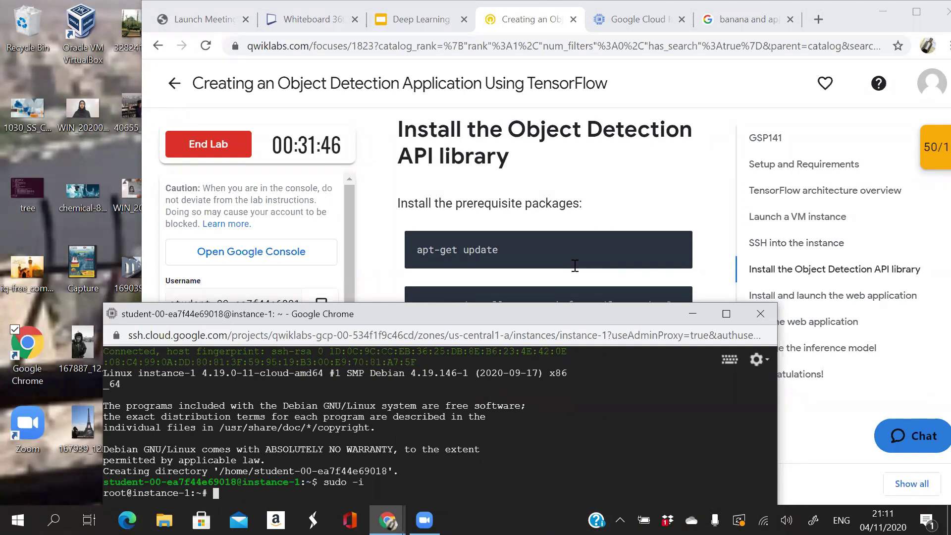
pyautogui.scroll(-1, 575, 266)
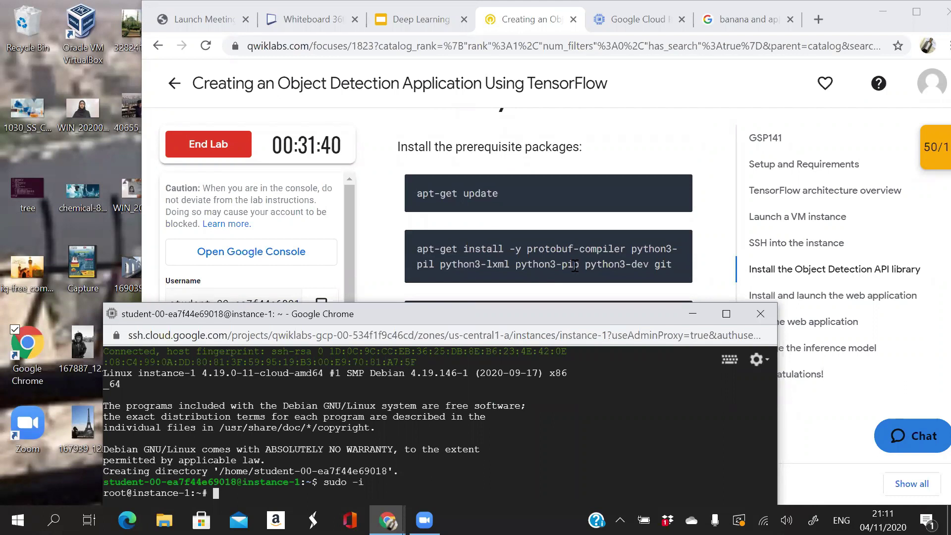
pyautogui.write('apt-get u')
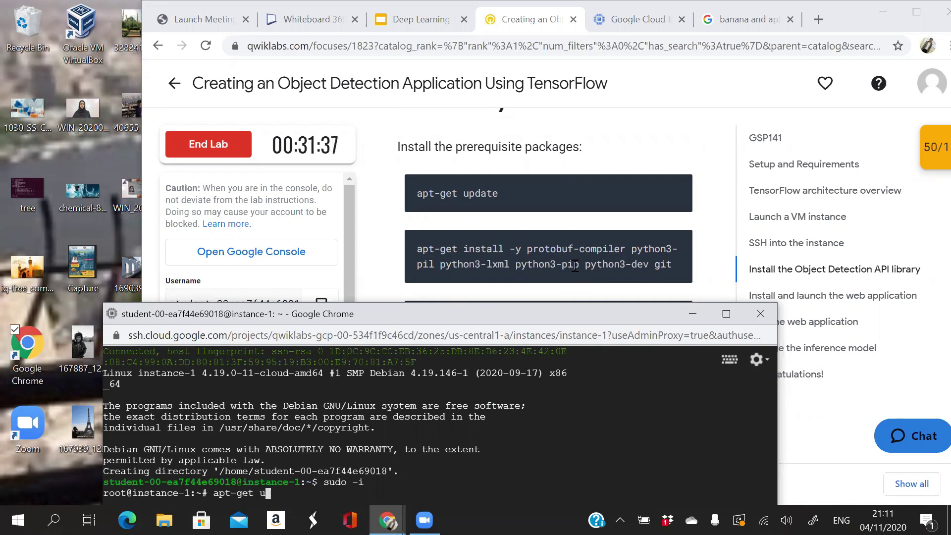
pyautogui.write('pdate')
pyautogui.press('Return')
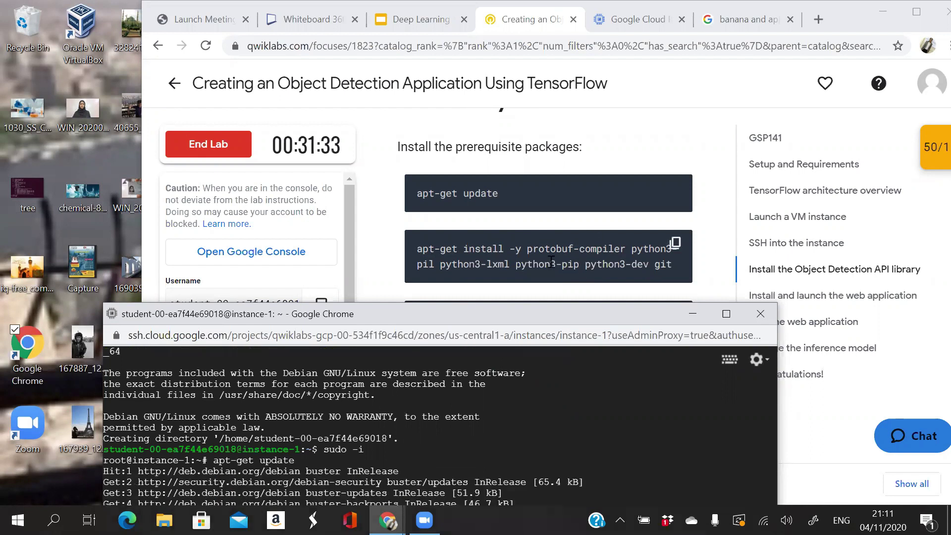
# - Inspect the update output, uncover the lab commands, and copy the pip3 install command for Flask, WTForms, Flask_WTF and Werkzeug
pyautogui.moveTo(463, 303); pyautogui.dragTo(546, 93)
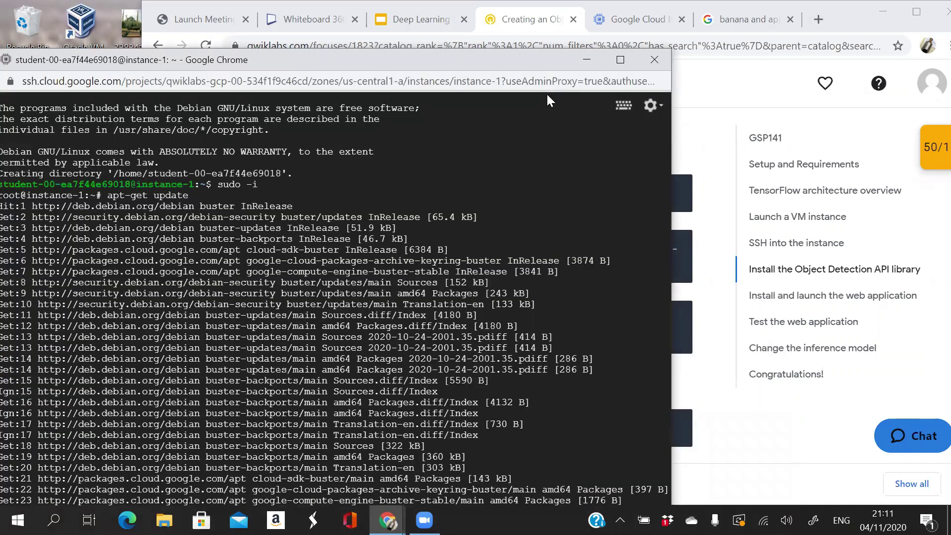
pyautogui.press('super+Down')
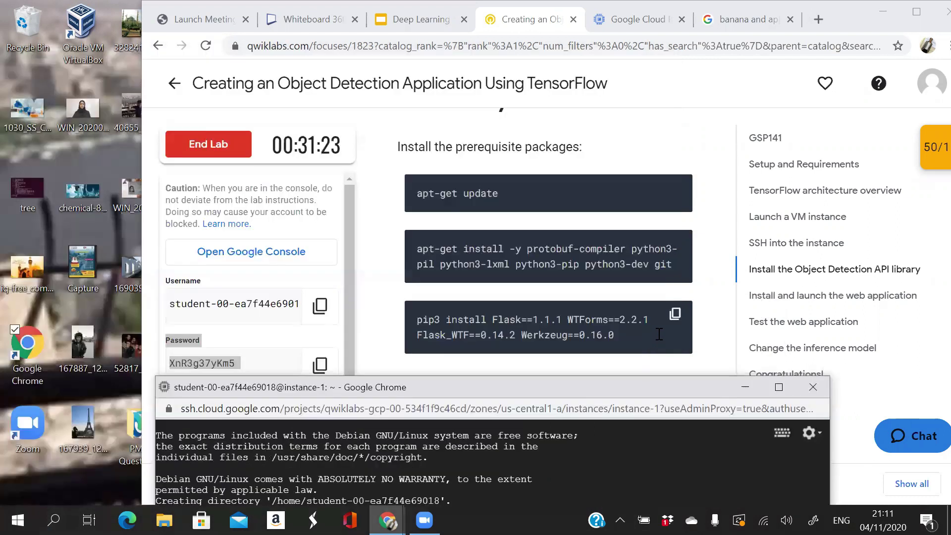
pyautogui.click(674, 312)
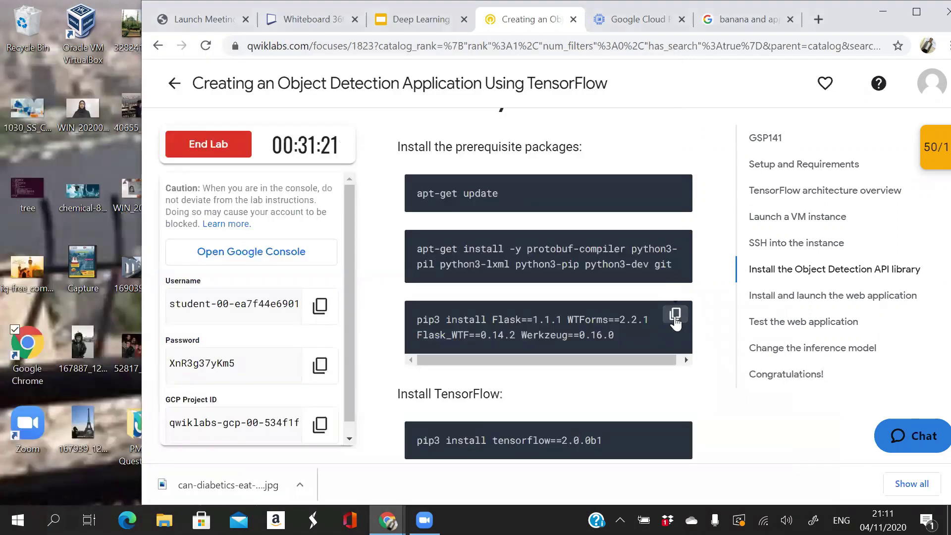